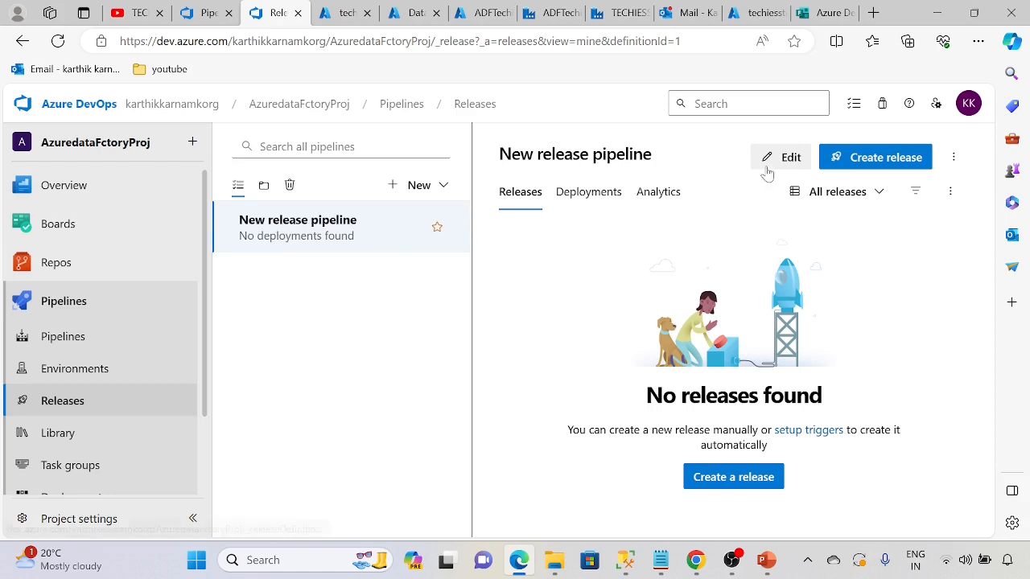
# - Create a new release pipeline and dismiss the stage template selection
pyautogui.click(402, 187)
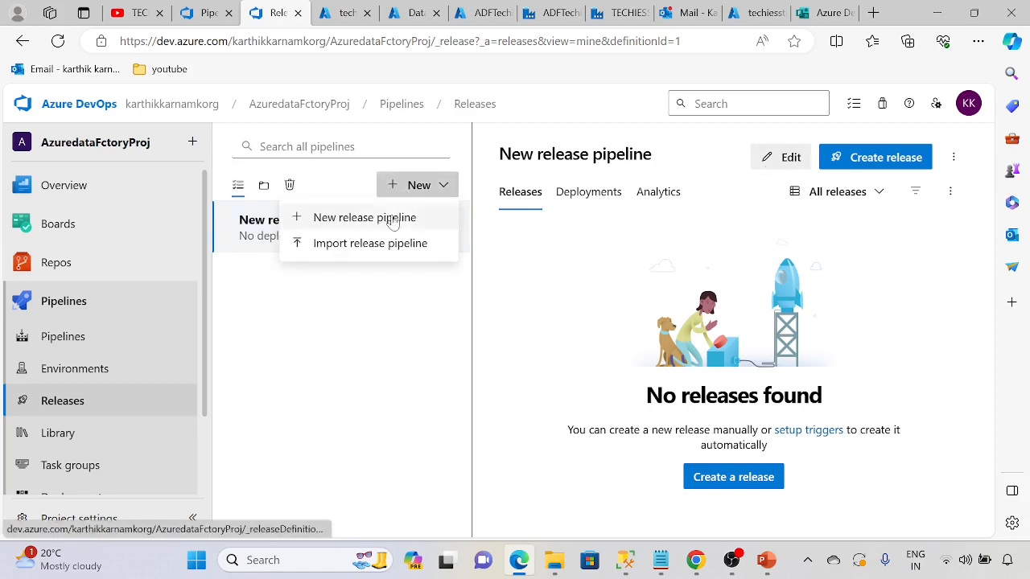
pyautogui.click(398, 219)
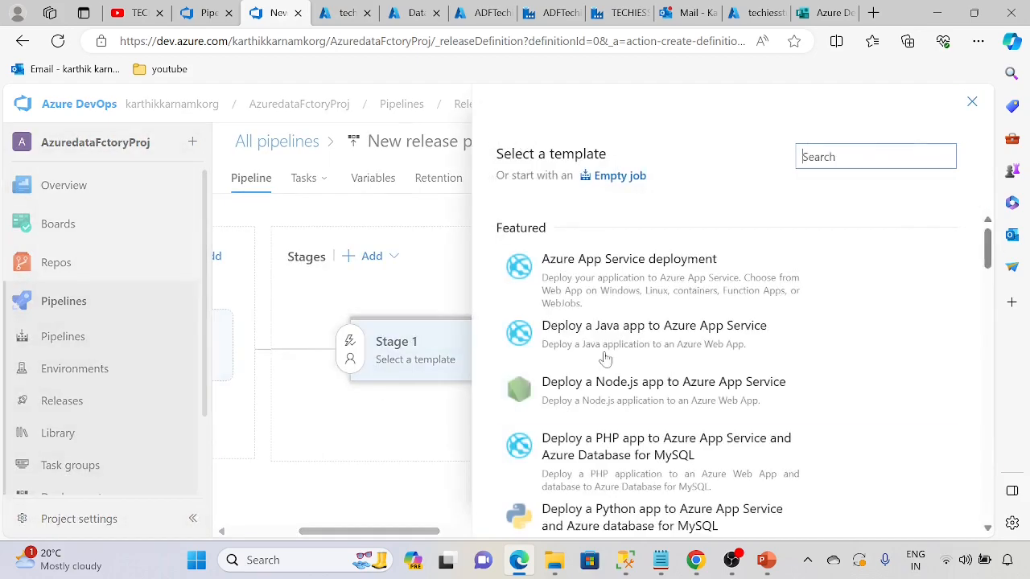
pyautogui.click(970, 103)
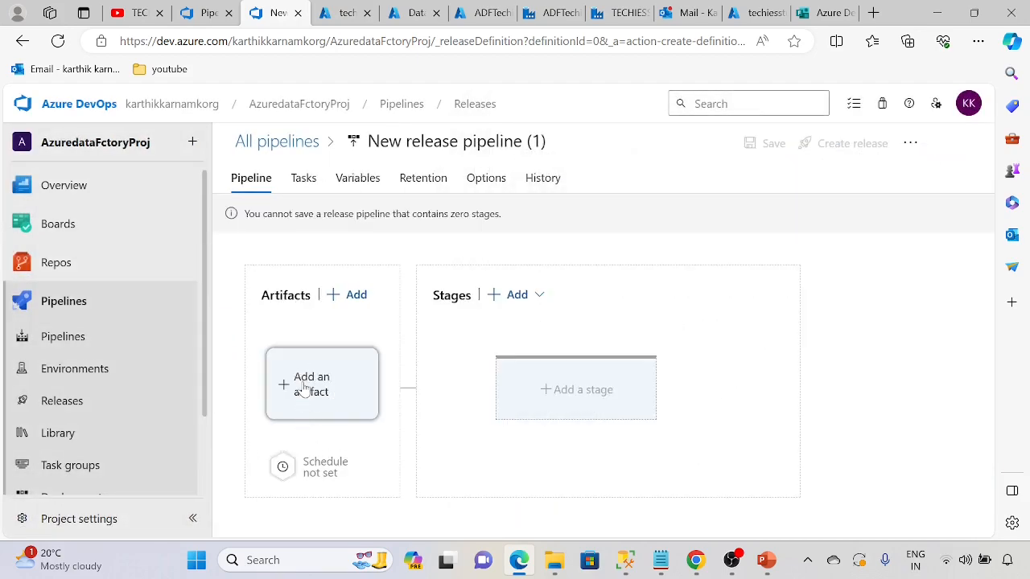
# - Add a Build artifact from the AzuredataFctory_CI build pipeline of project AzuredataFctoryProj, using the latest default version
pyautogui.click(304, 387)
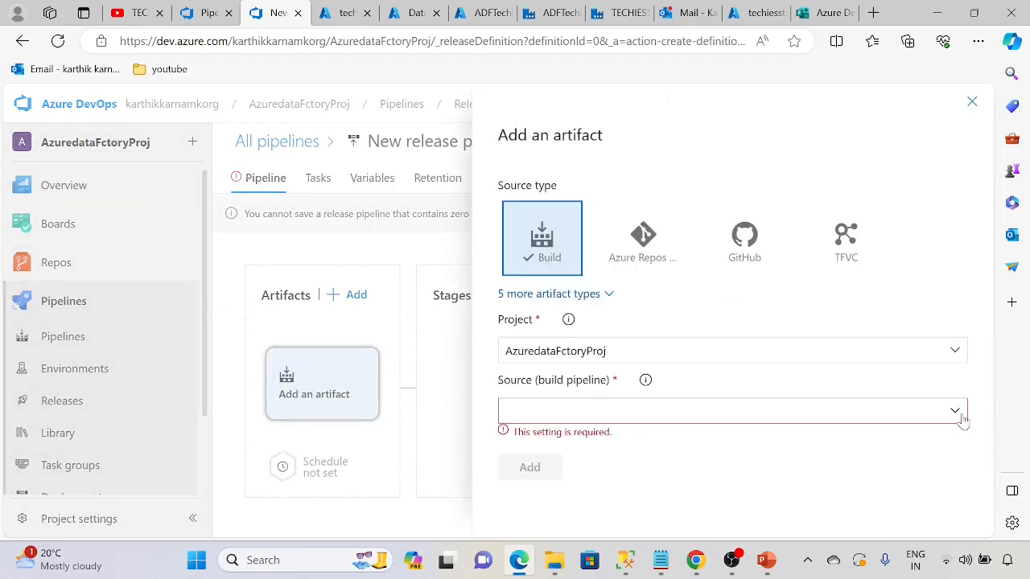
pyautogui.click(960, 416)
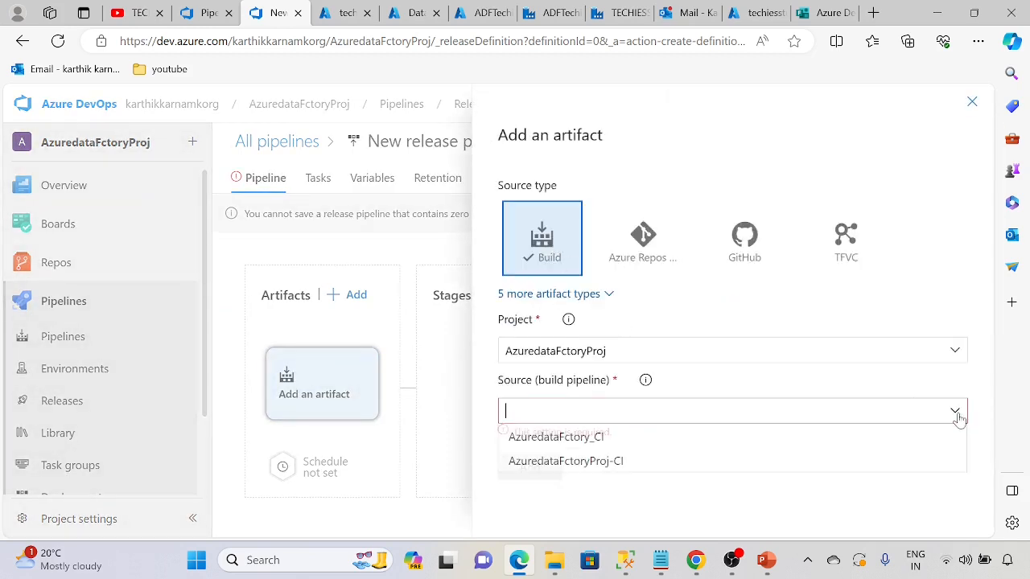
pyautogui.click(574, 442)
pyautogui.scroll(-2, 648, 329)
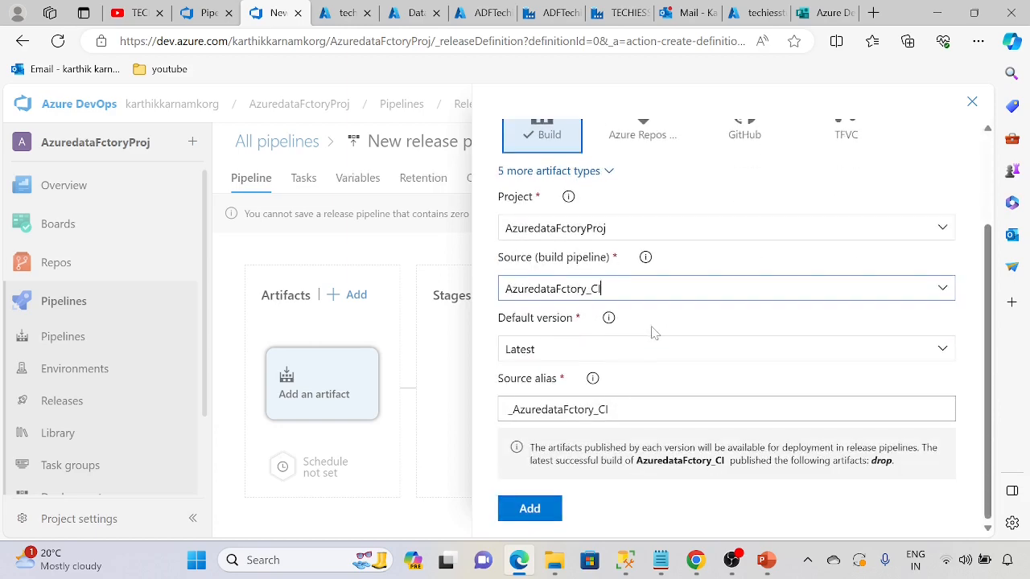
pyautogui.click(535, 509)
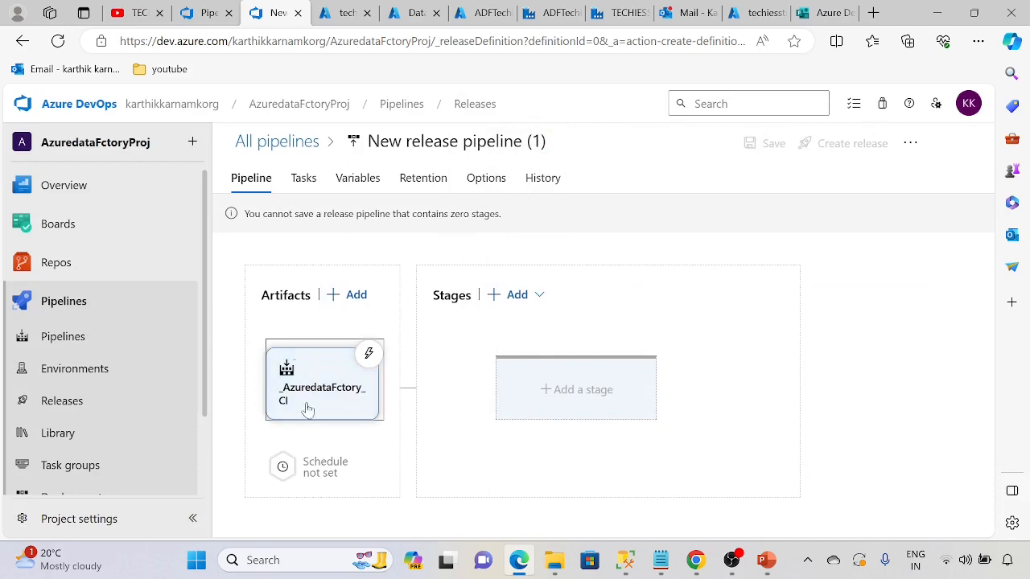
# - Add a stage based on an empty job and name it PROD
pyautogui.click(544, 408)
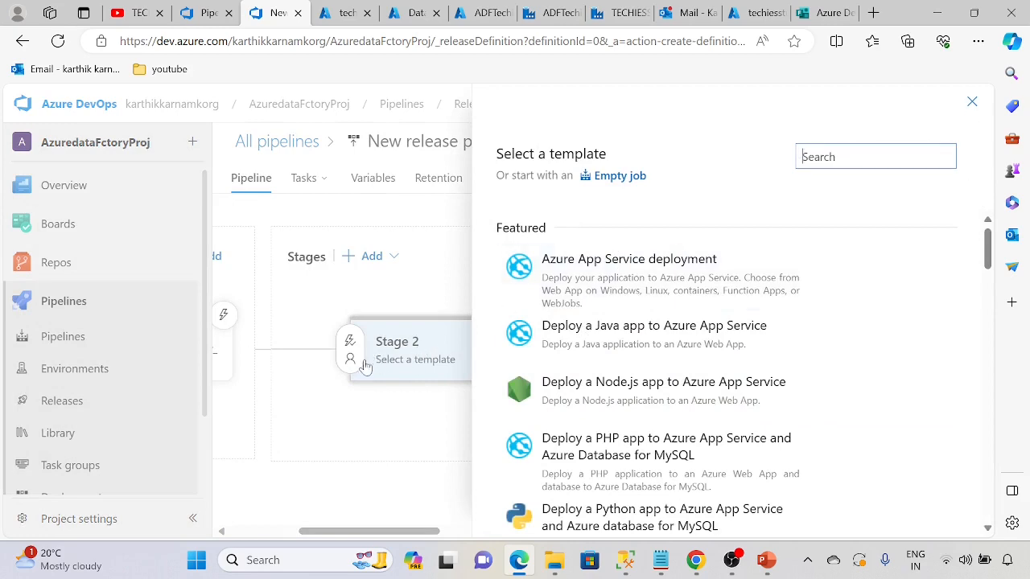
pyautogui.click(972, 104)
pyautogui.click(533, 392)
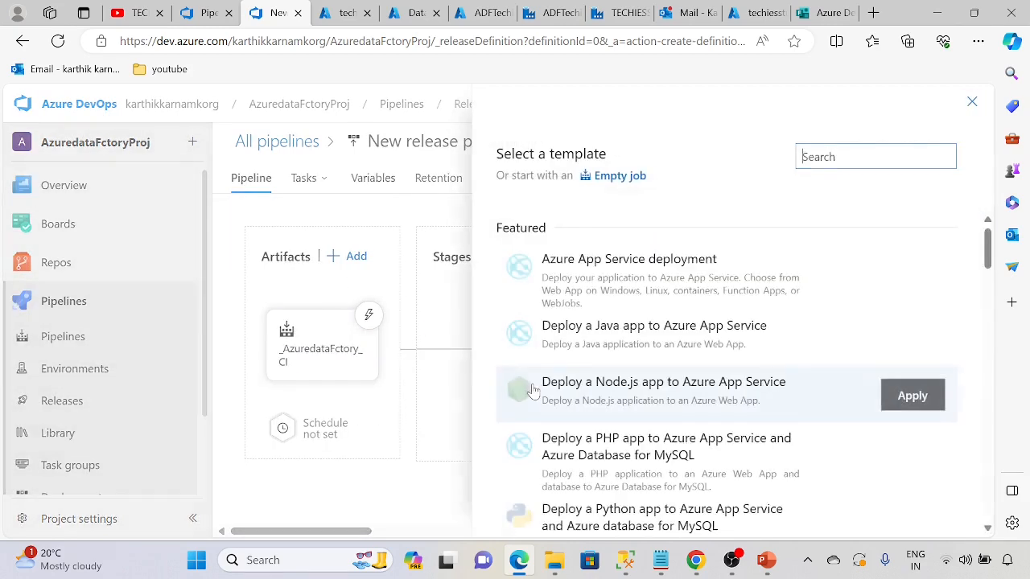
pyautogui.click(619, 176)
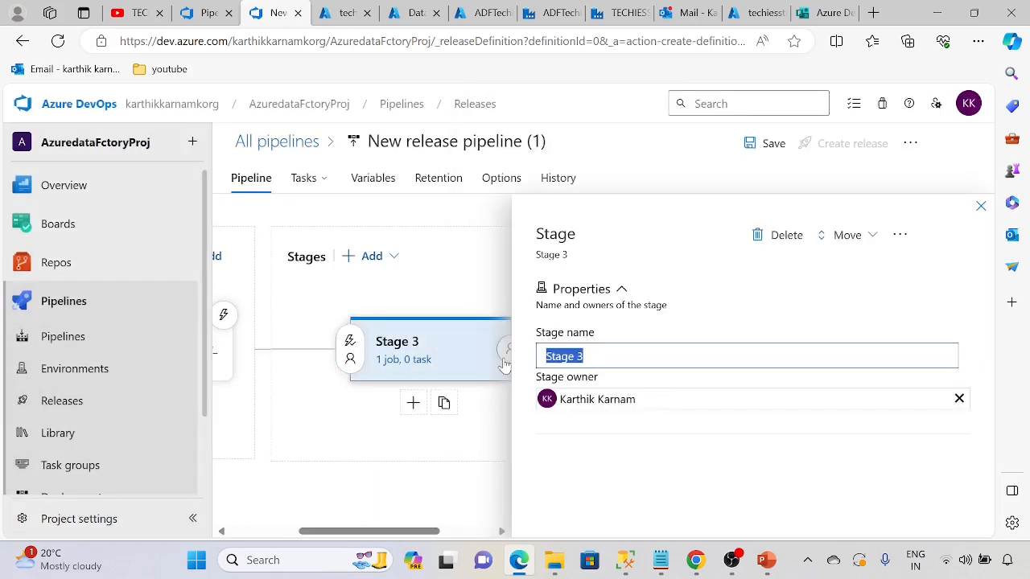
pyautogui.write('PROD')
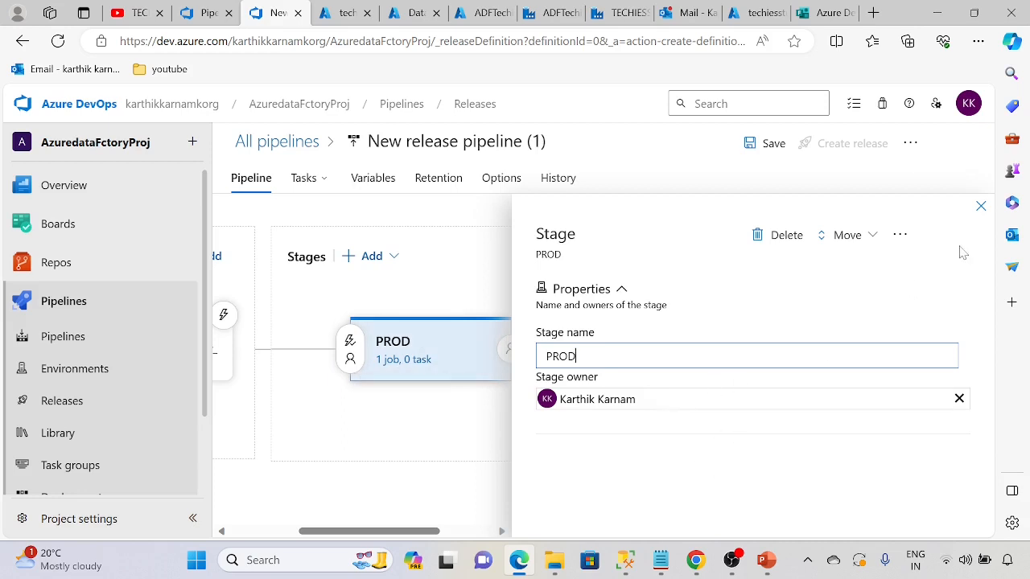
pyautogui.click(978, 208)
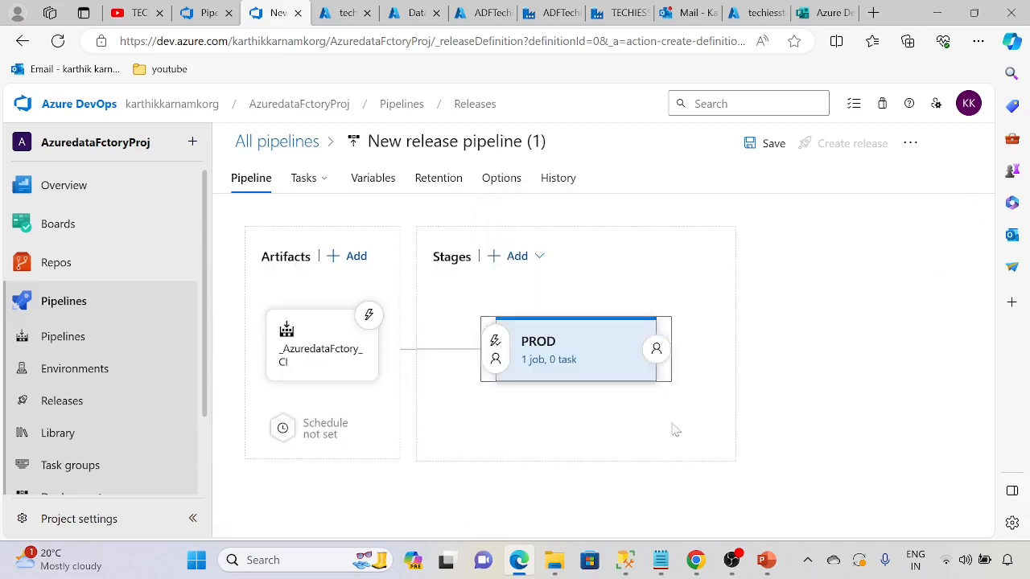
# - Open the PROD stage's tasks and start adding a task to its agent job
pyautogui.click(548, 361)
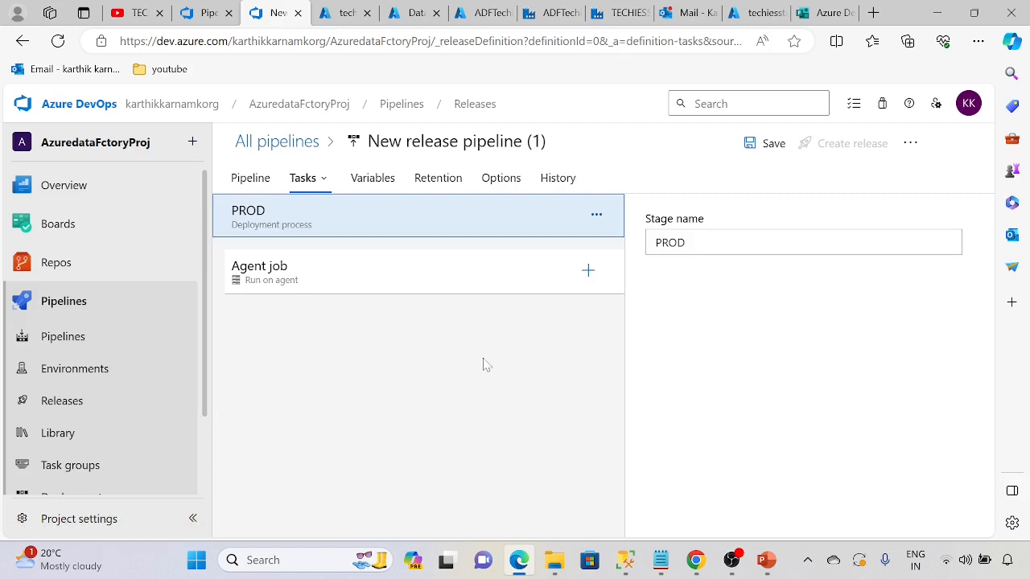
pyautogui.click(429, 282)
pyautogui.click(587, 271)
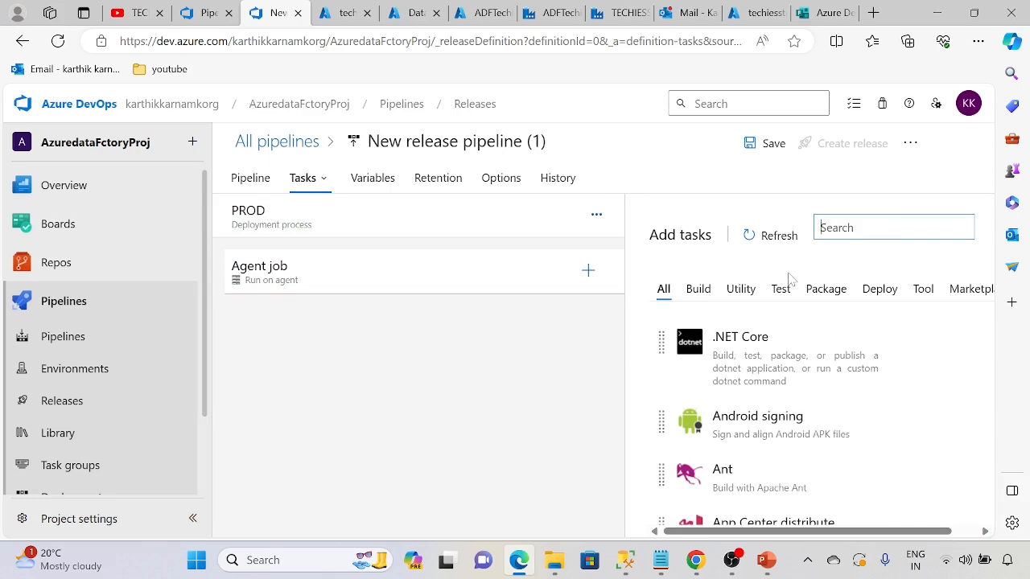
# - Search the available tasks for "azure" and "azure arm" and look through the matches
pyautogui.write('azure')
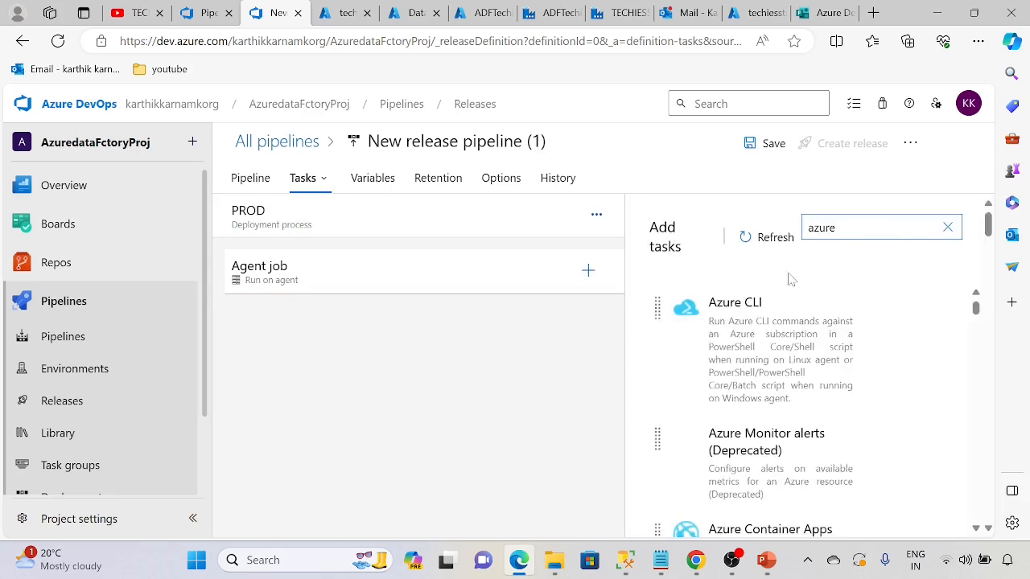
pyautogui.scroll(-2, 792, 413)
pyautogui.scroll(-5, 792, 413)
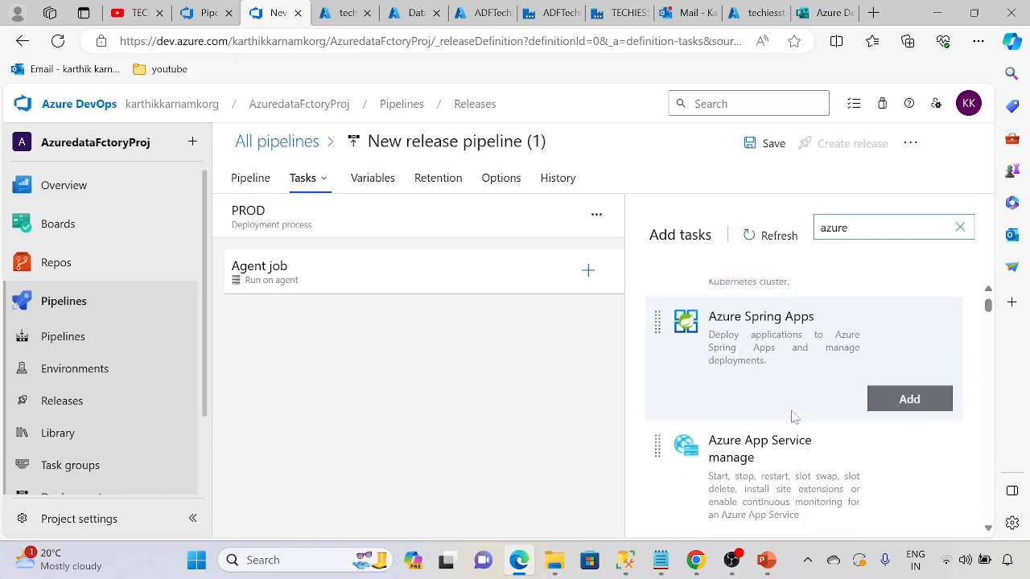
pyautogui.write('zure arm')
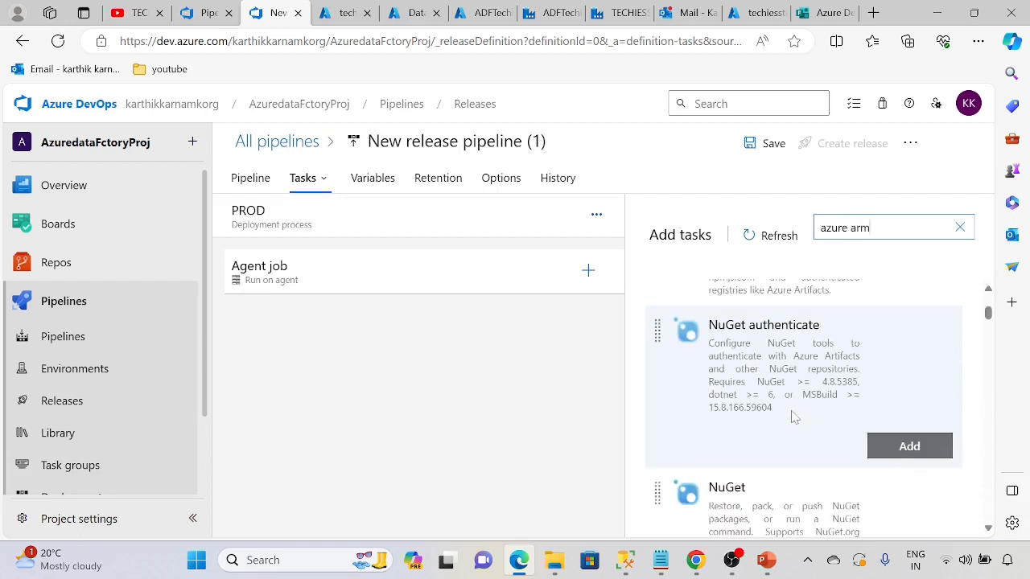
pyautogui.scroll(1, 793, 437)
pyautogui.scroll(-4, 785, 438)
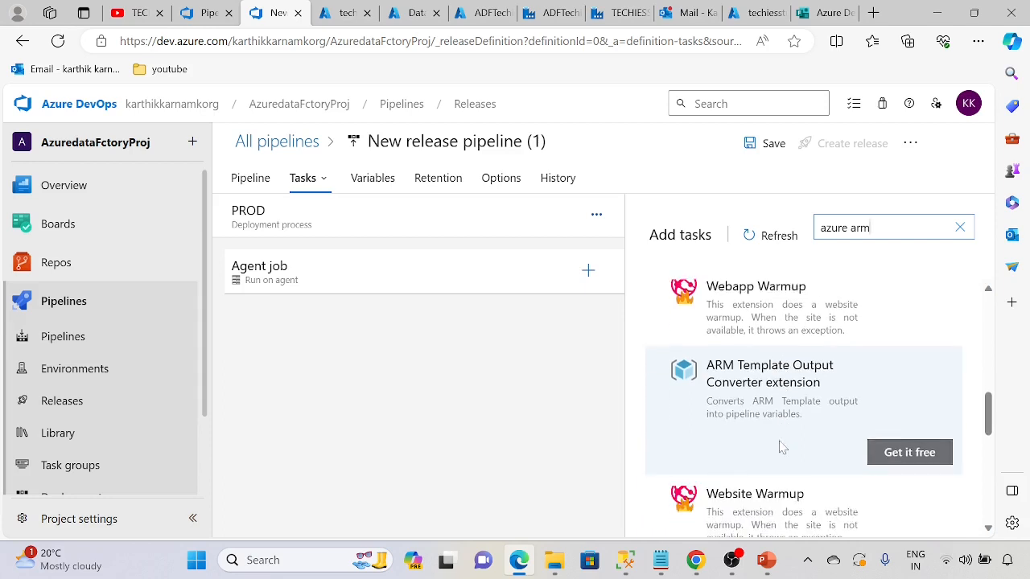
# - Find the ARM template deployment task with the search "arm tem", add it to the agent job and open its settings
pyautogui.moveTo(875, 229); pyautogui.dragTo(797, 234)
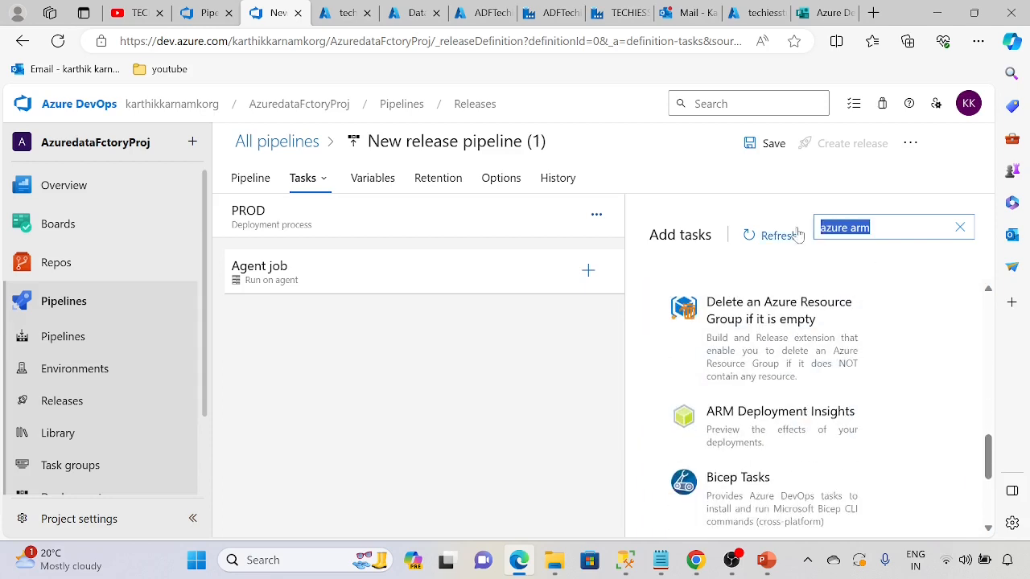
pyautogui.write('arm tem')
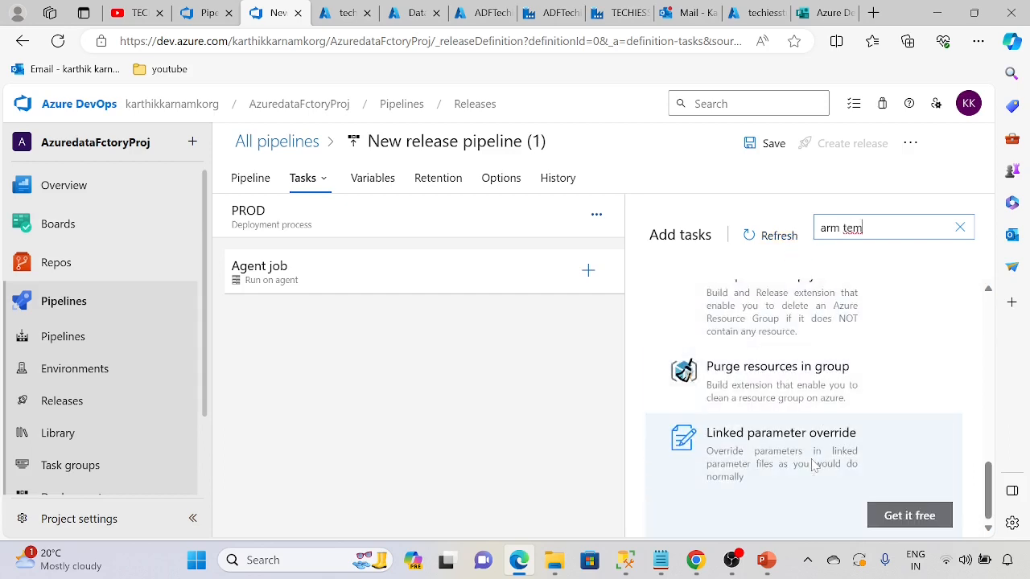
pyautogui.scroll(5, 795, 458)
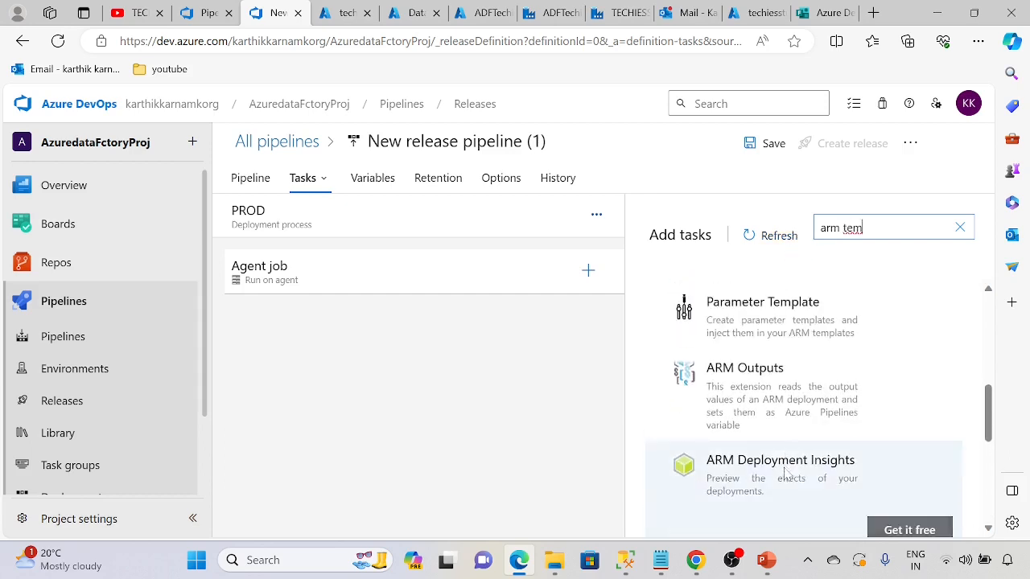
pyautogui.scroll(4, 768, 442)
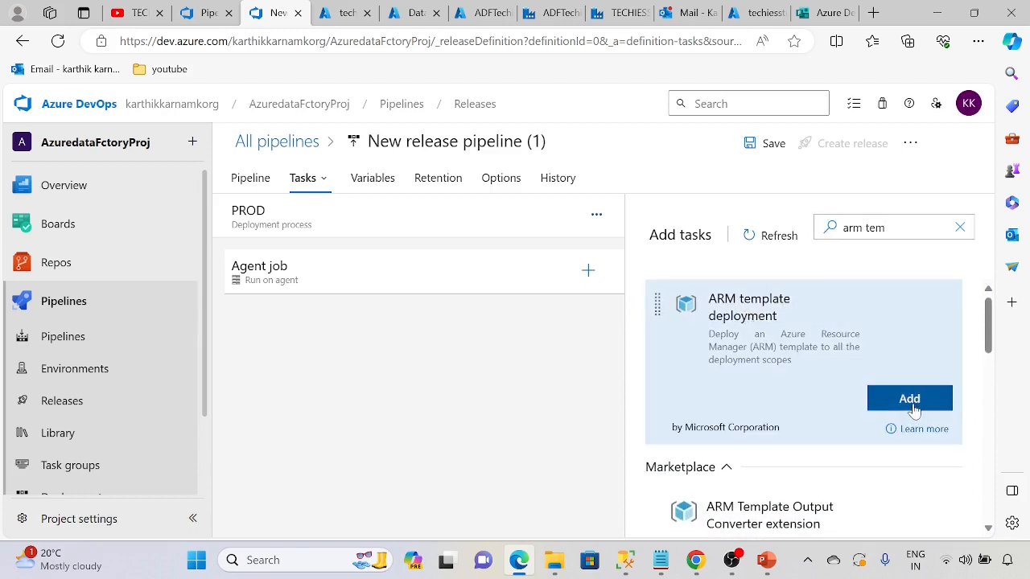
pyautogui.click(909, 398)
pyautogui.click(446, 333)
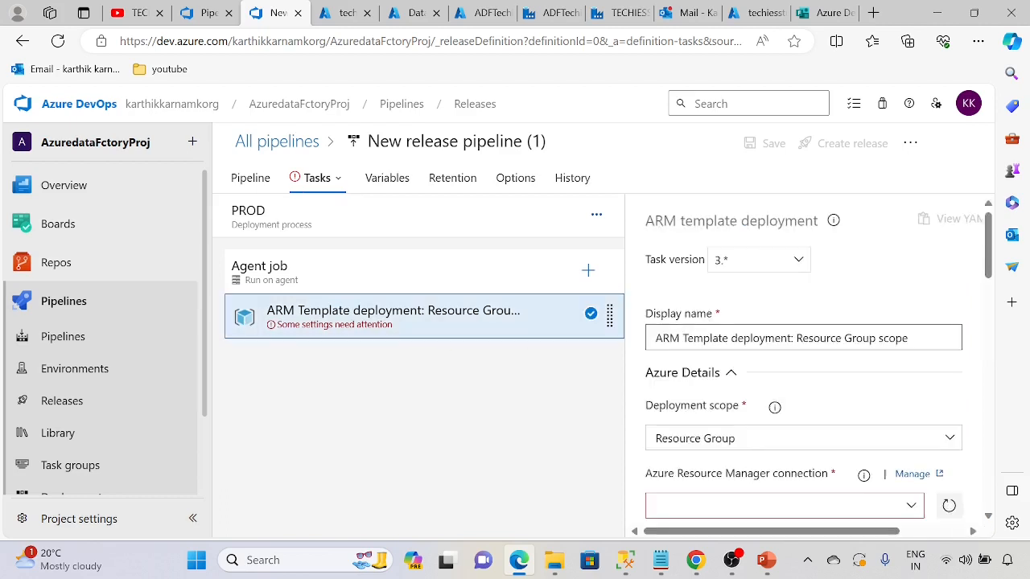
# - Set the task's Azure Resource Manager connection to the existing Azure Pass - Sponsorship service connection and choose the Azure Pass - Sponsorship subscription
pyautogui.scroll(-3, 777, 414)
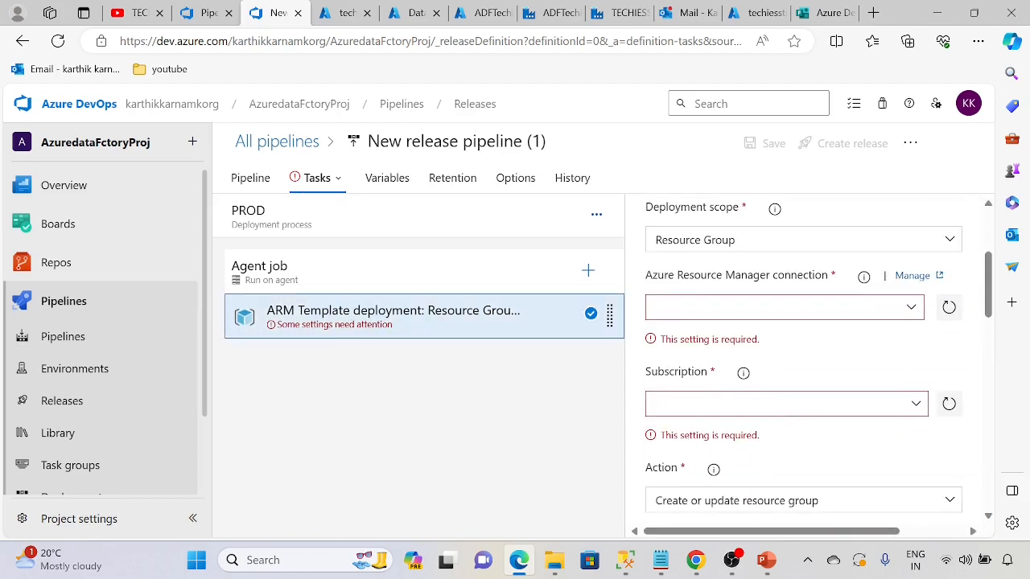
pyautogui.click(912, 315)
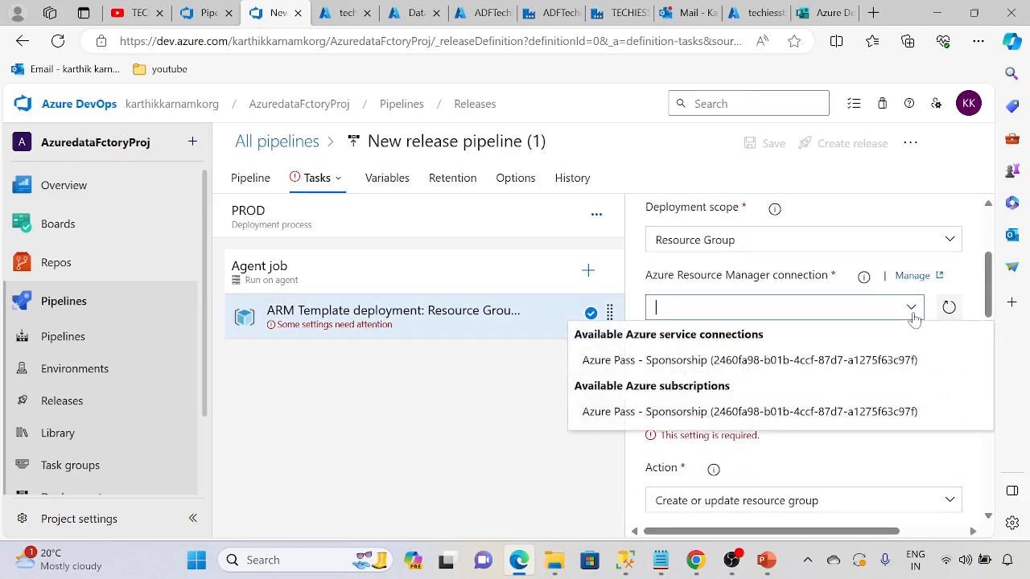
pyautogui.click(736, 362)
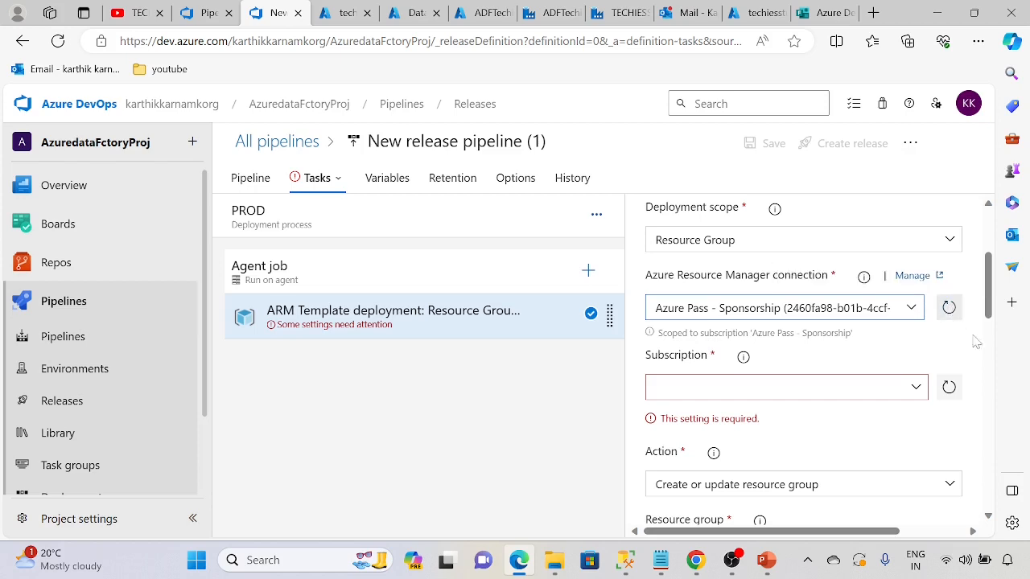
pyautogui.scroll(-1, 900, 393)
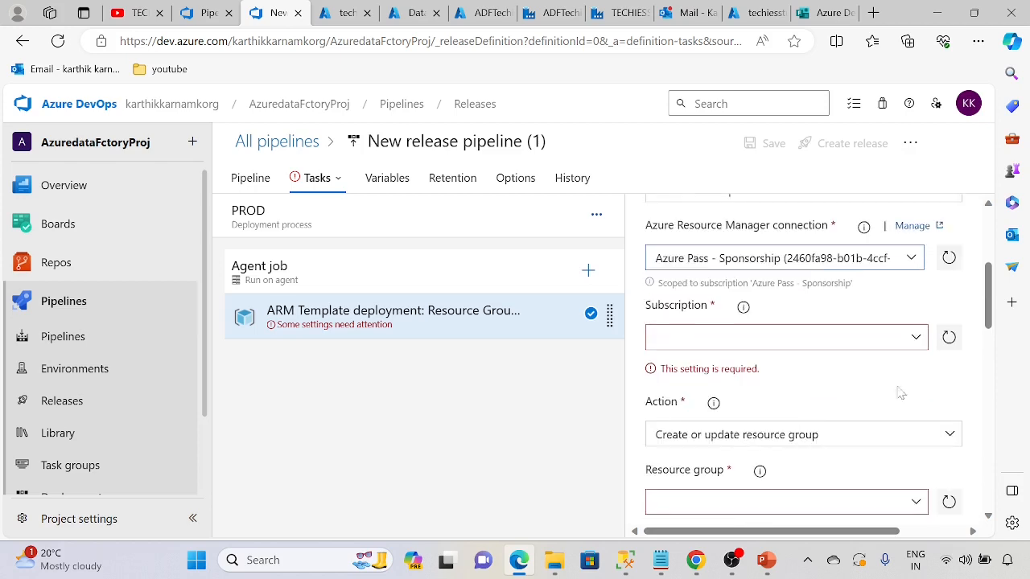
pyautogui.click(913, 343)
pyautogui.click(813, 364)
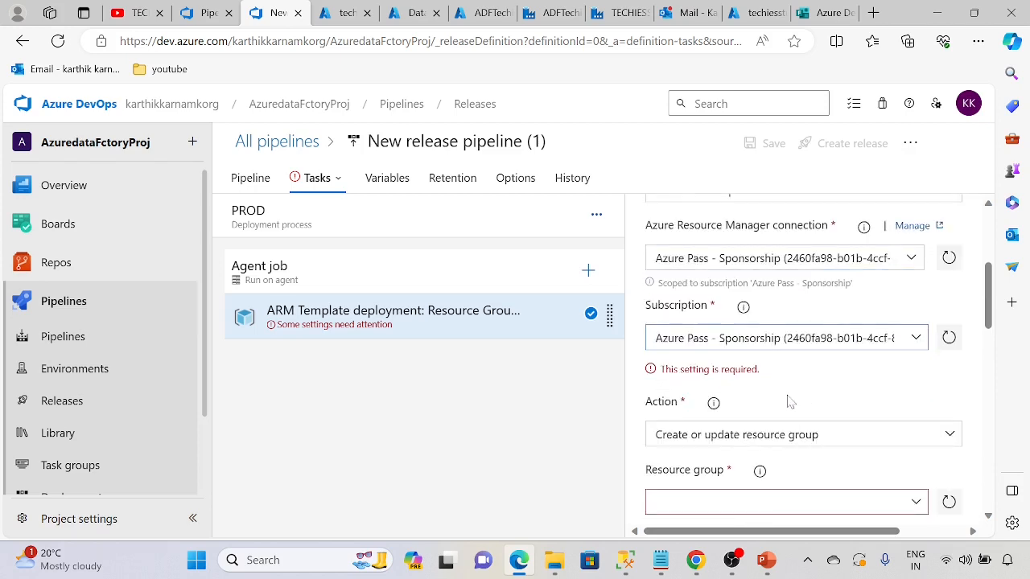
# - Set the deployment's resource group to RG_ADFTutorial and its location to East US
pyautogui.scroll(-2, 786, 402)
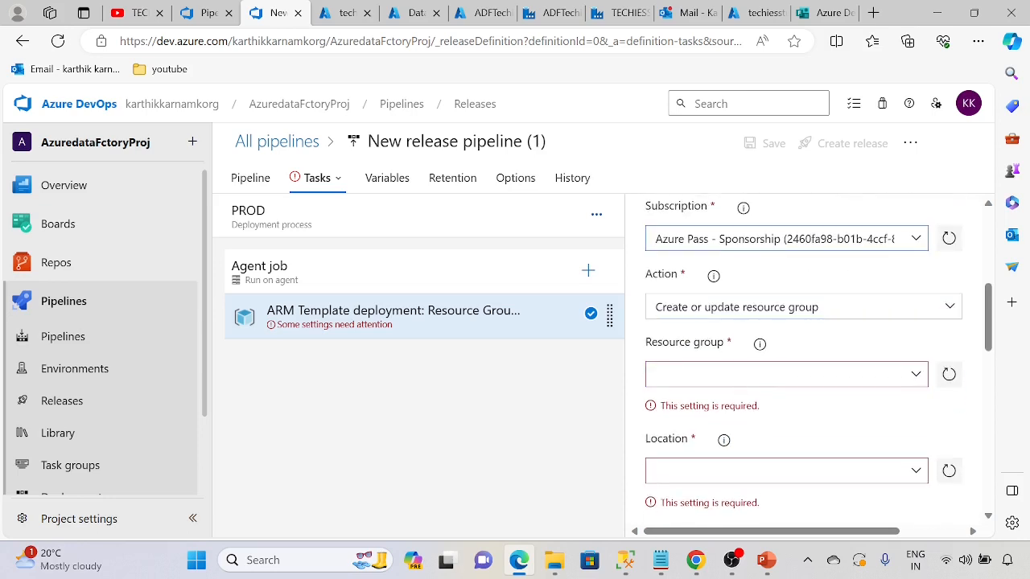
pyautogui.click(917, 381)
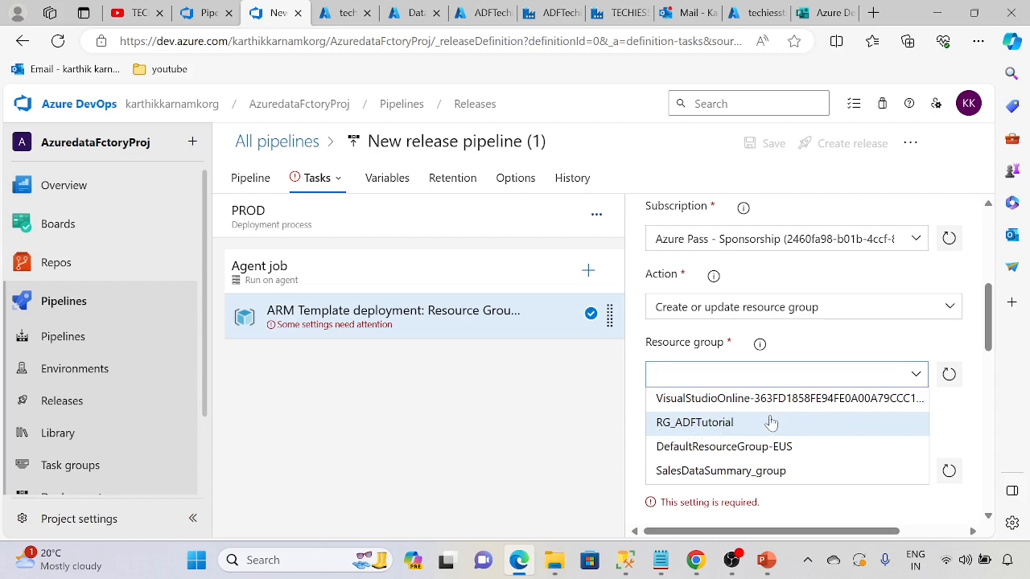
pyautogui.click(690, 427)
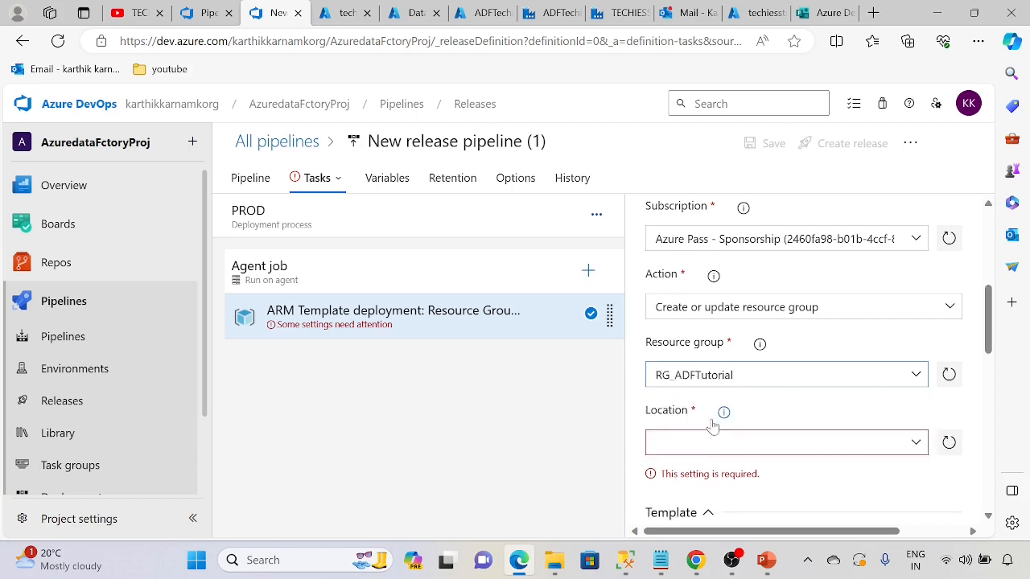
pyautogui.scroll(-2, 711, 424)
pyautogui.click(911, 296)
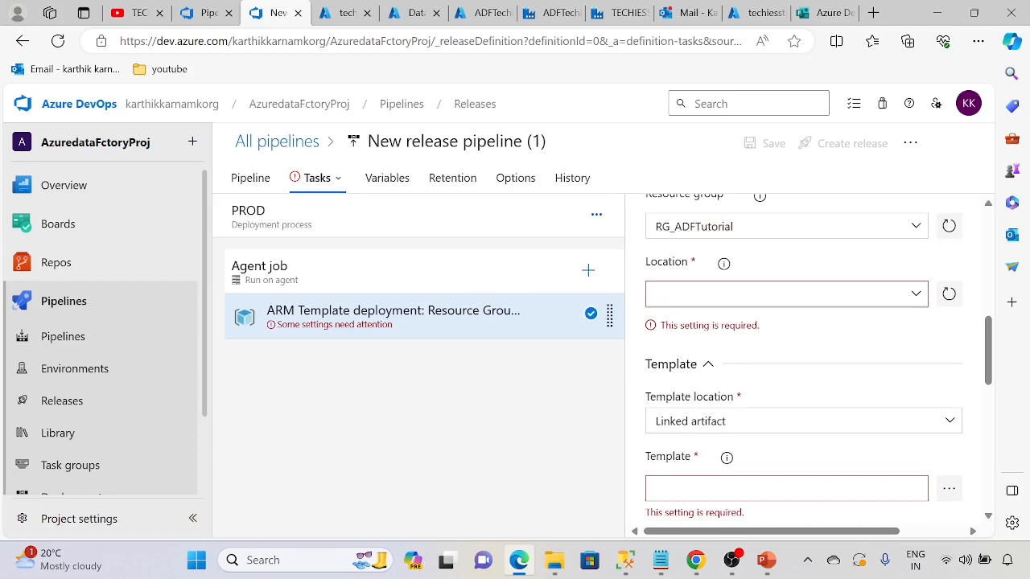
pyautogui.scroll(-3, 703, 459)
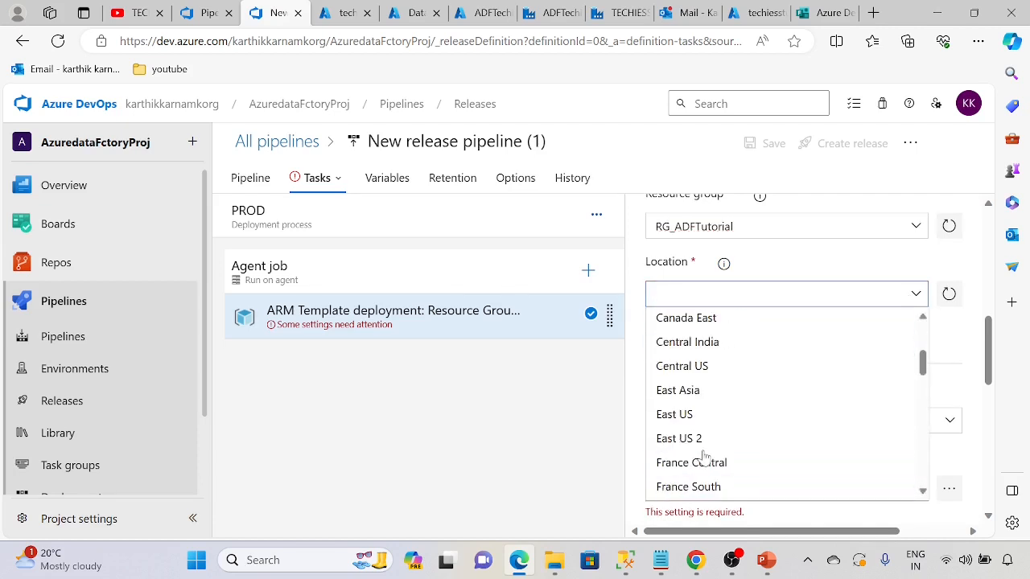
pyautogui.click(700, 414)
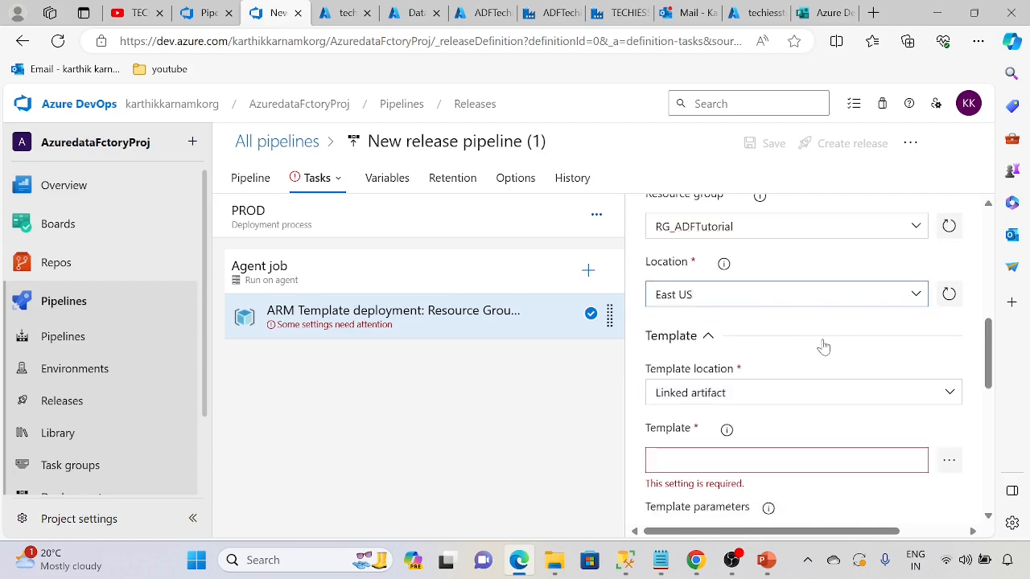
# - Set the deployment's template to ARMTemplateForFactory.json from the drop folder of the linked _AzuredataFctory_CI build artifact
pyautogui.scroll(-2, 767, 410)
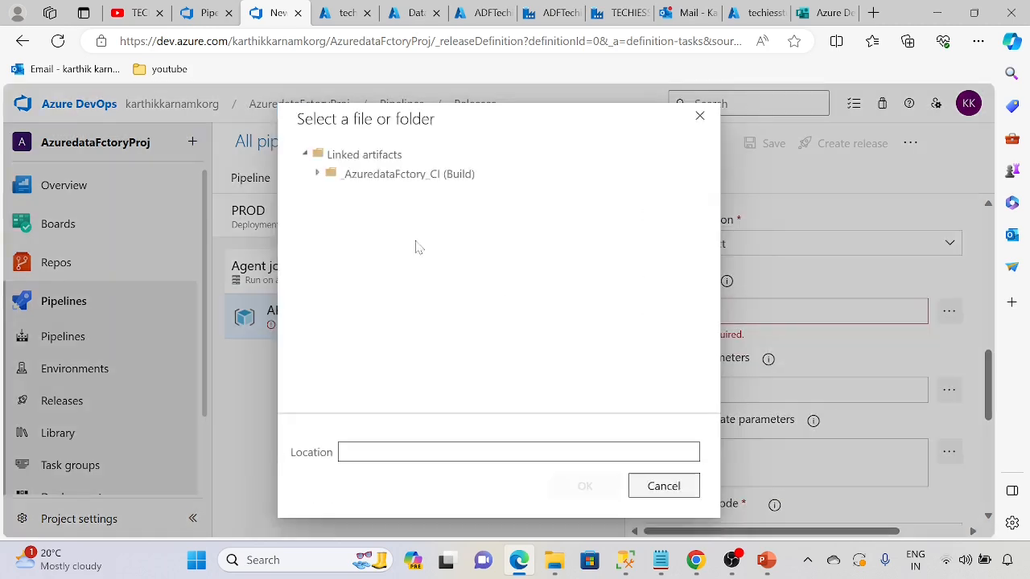
pyautogui.click(319, 175)
pyautogui.click(332, 193)
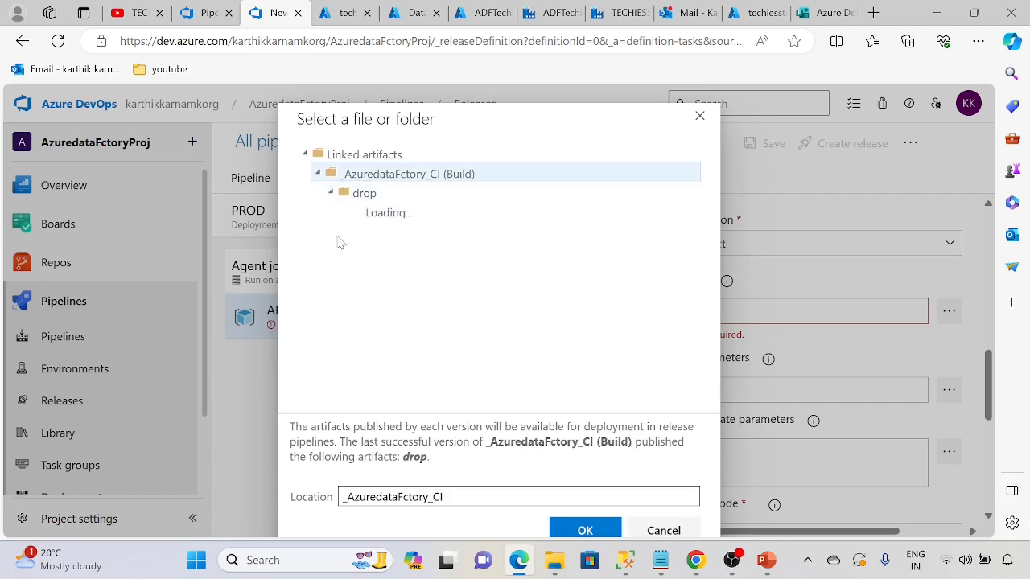
pyautogui.click(438, 252)
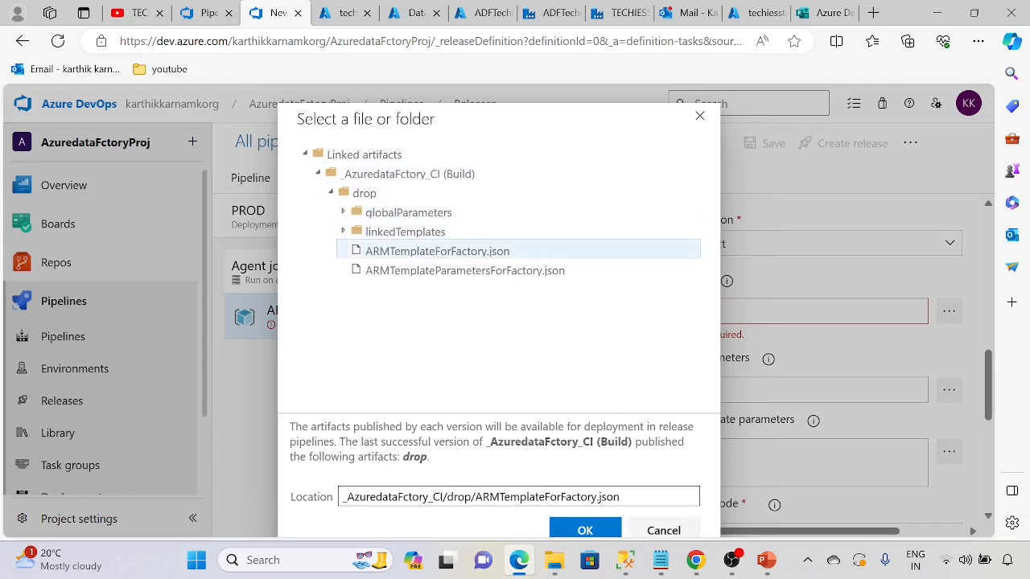
pyautogui.click(584, 530)
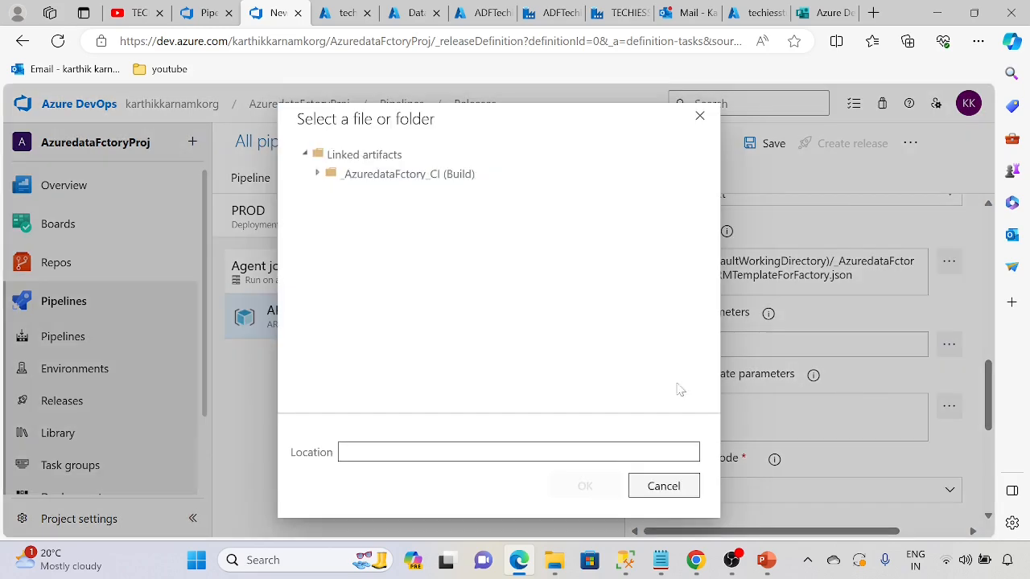
# - Set the template parameters file to ARMTemplateParametersForFactory.json from the drop folder of the _AzuredataFctory_CI artifact
pyautogui.click(949, 346)
pyautogui.click(319, 175)
pyautogui.click(330, 193)
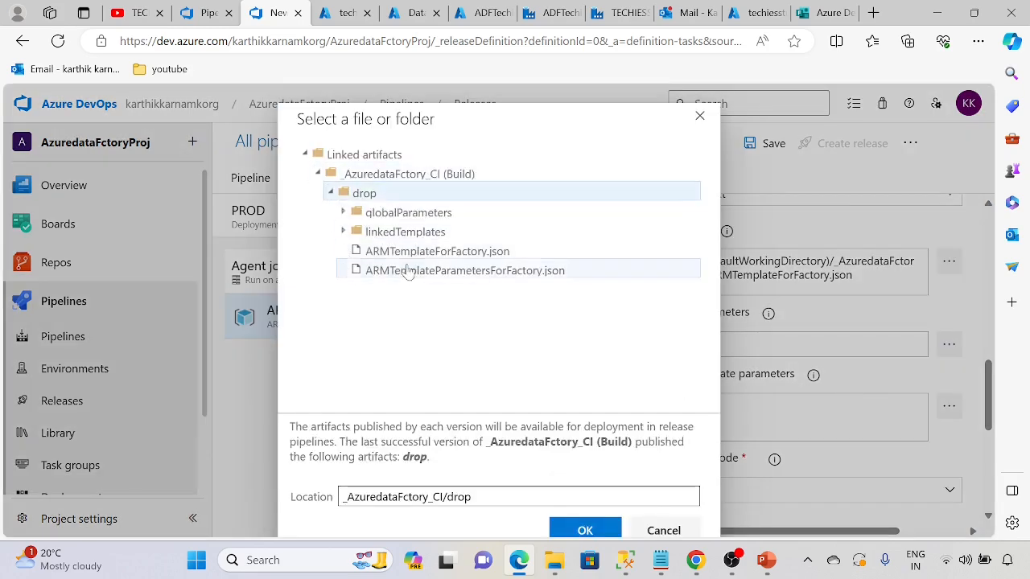
pyautogui.click(408, 272)
pyautogui.click(555, 528)
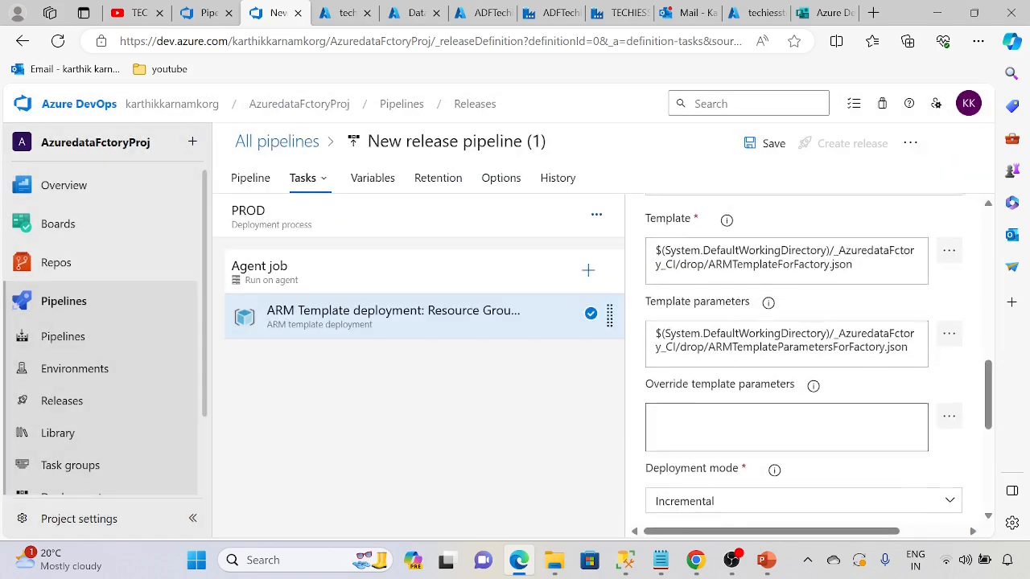
# - Override the factoryName template parameter with the target data factory's name, ADFTechiesStudy, copied from its Azure portal page
pyautogui.scroll(-1, 748, 418)
pyautogui.click(749, 340)
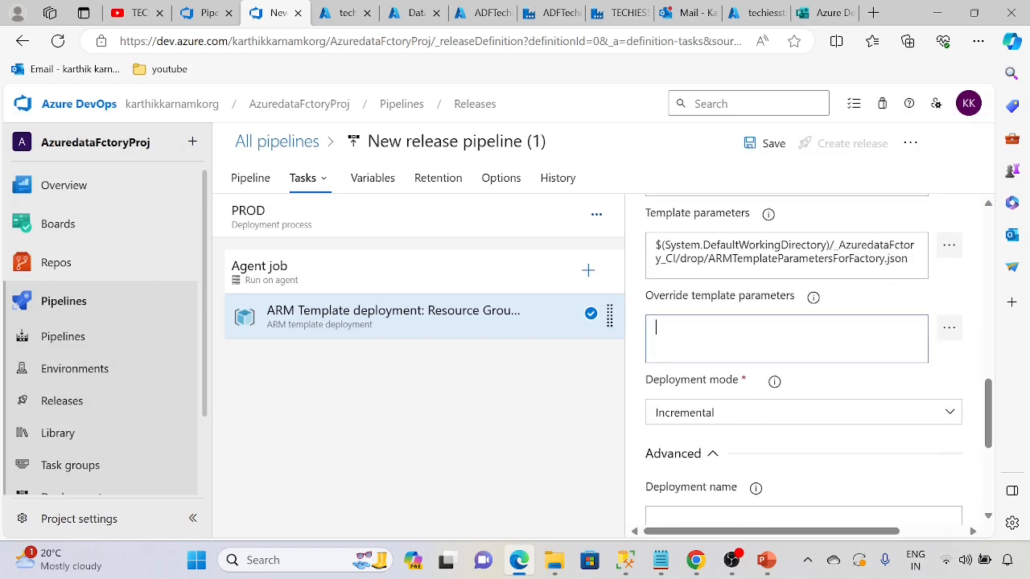
pyautogui.click(949, 328)
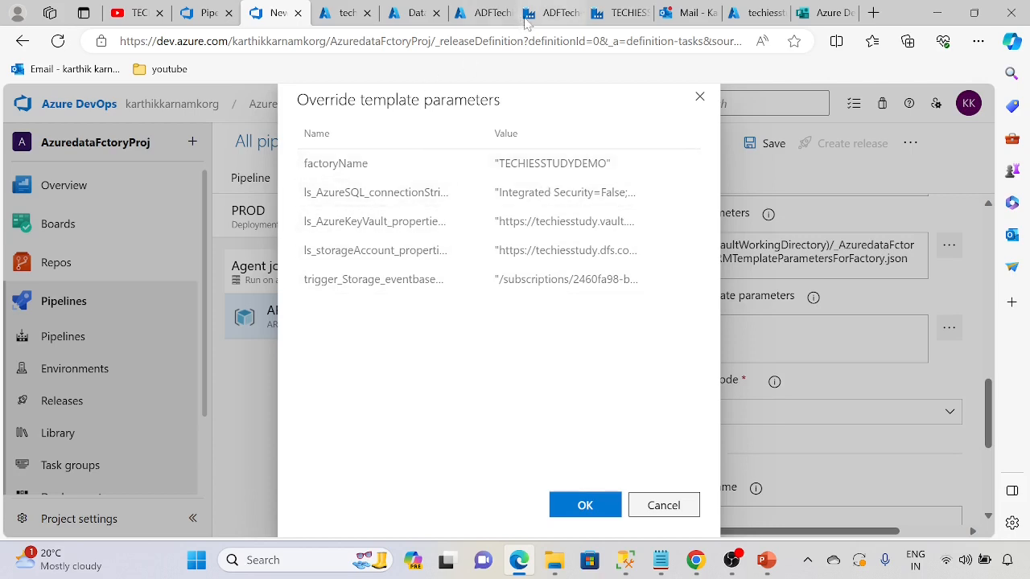
pyautogui.click(489, 13)
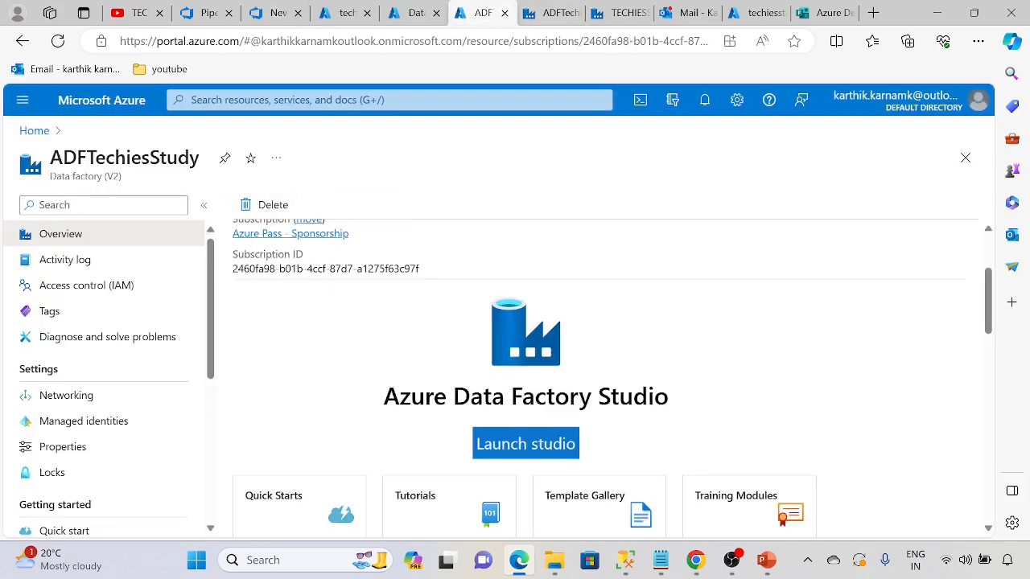
pyautogui.doubleClick(125, 157)
pyautogui.hotkey('ctrl', 'c')
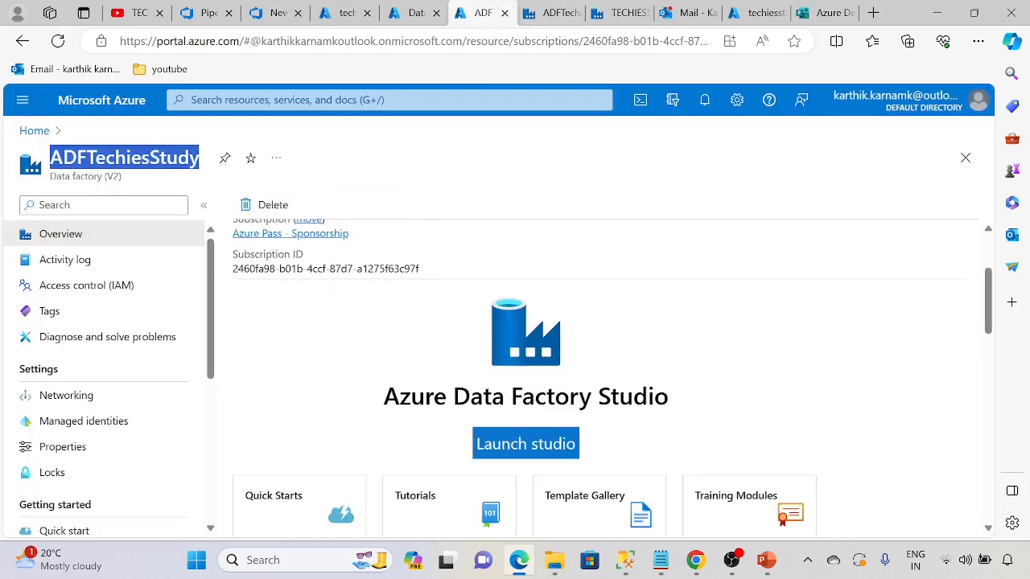
pyautogui.click(342, 13)
pyautogui.click(279, 12)
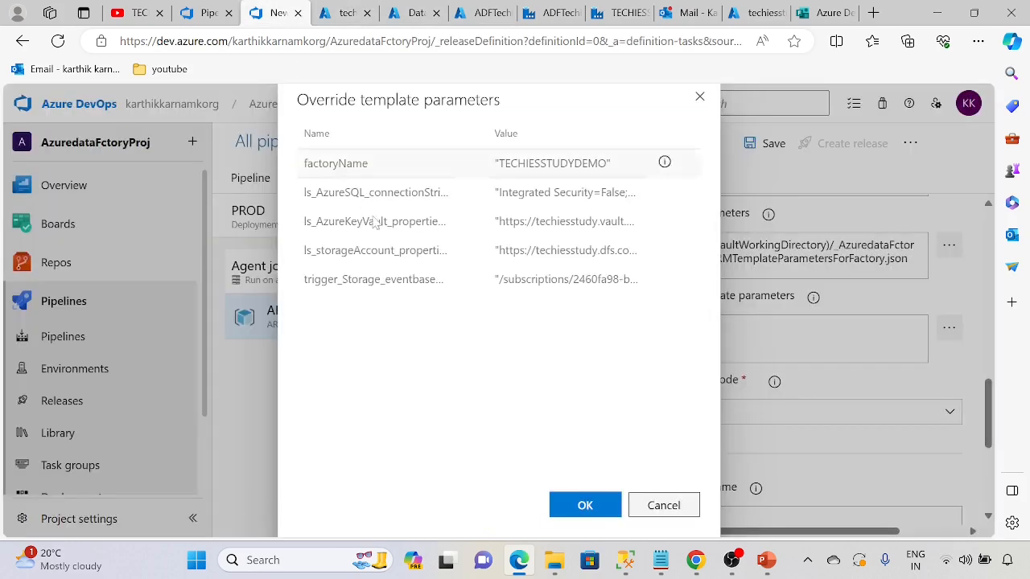
pyautogui.click(539, 164)
pyautogui.doubleClick(547, 163)
pyautogui.hotkey('ctrl', 'v')
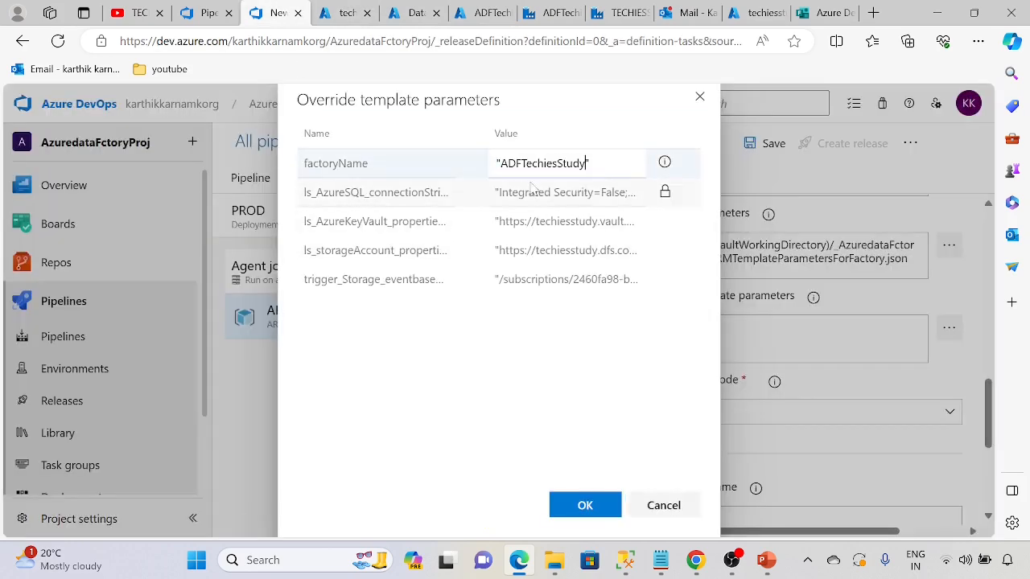
# - Check the Key Vault and storage account URLs among the override values and apply the parameter overrides
pyautogui.click(560, 225)
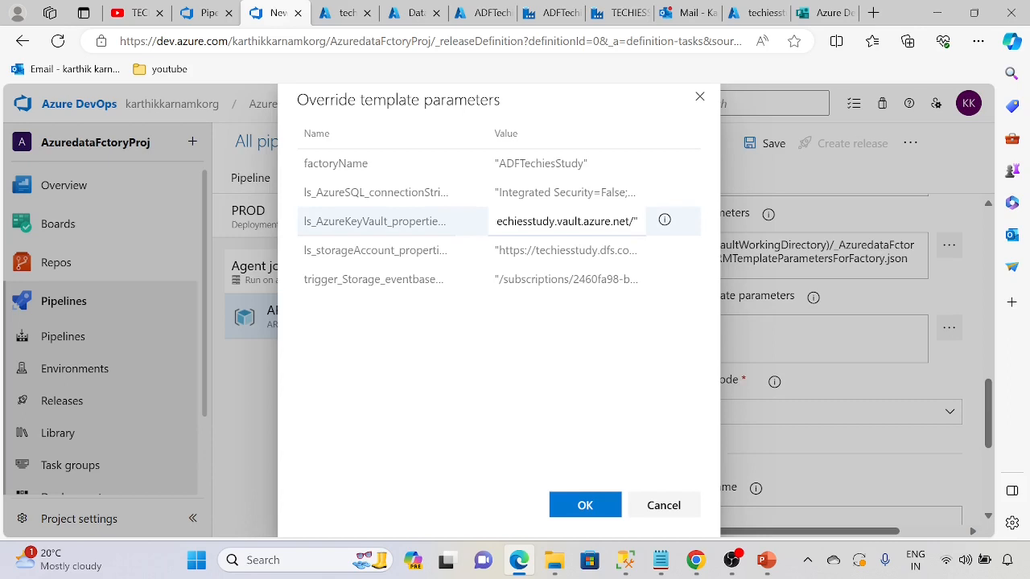
pyautogui.moveTo(637, 222); pyautogui.dragTo(494, 226)
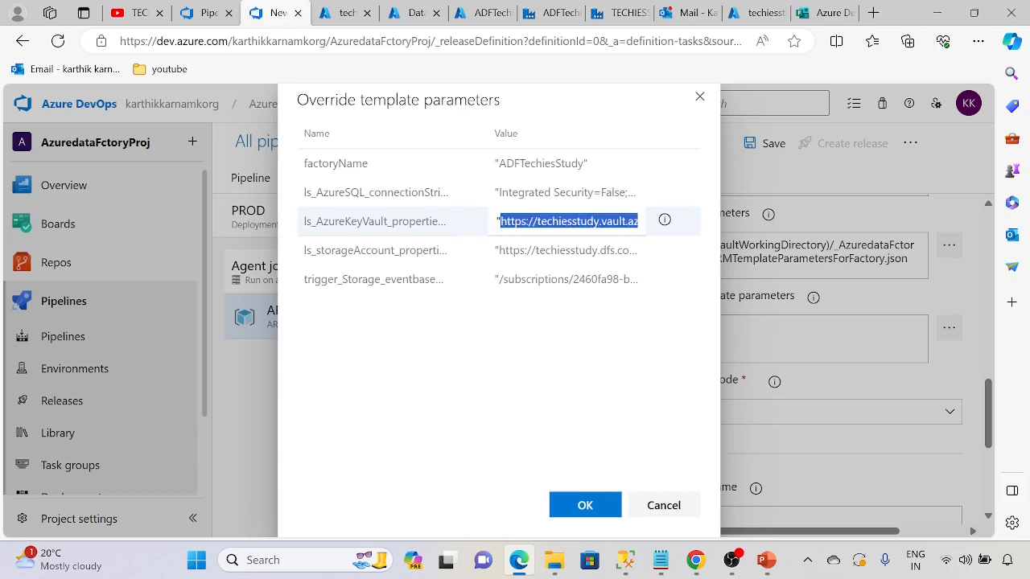
pyautogui.click(576, 254)
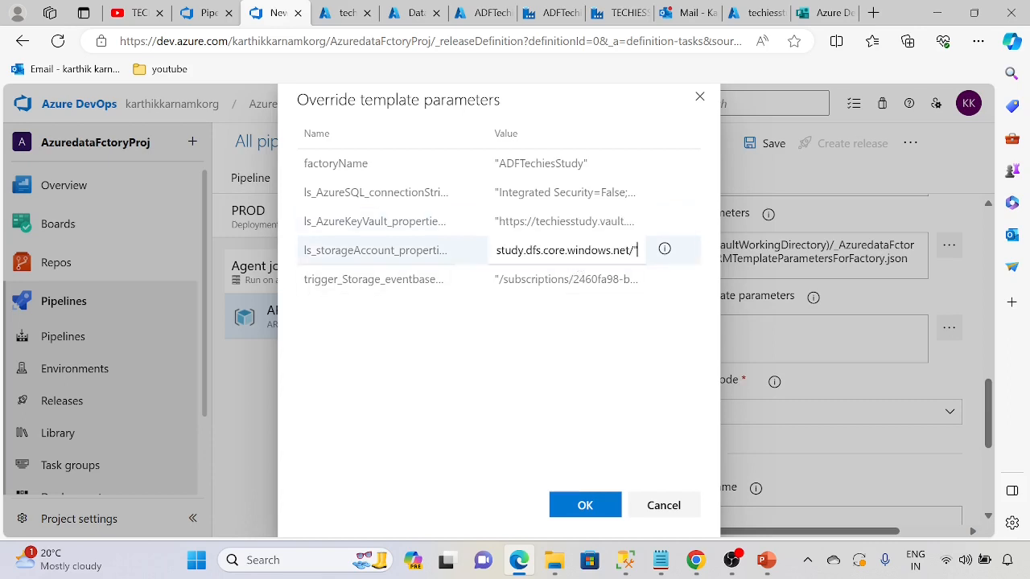
pyautogui.click(453, 367)
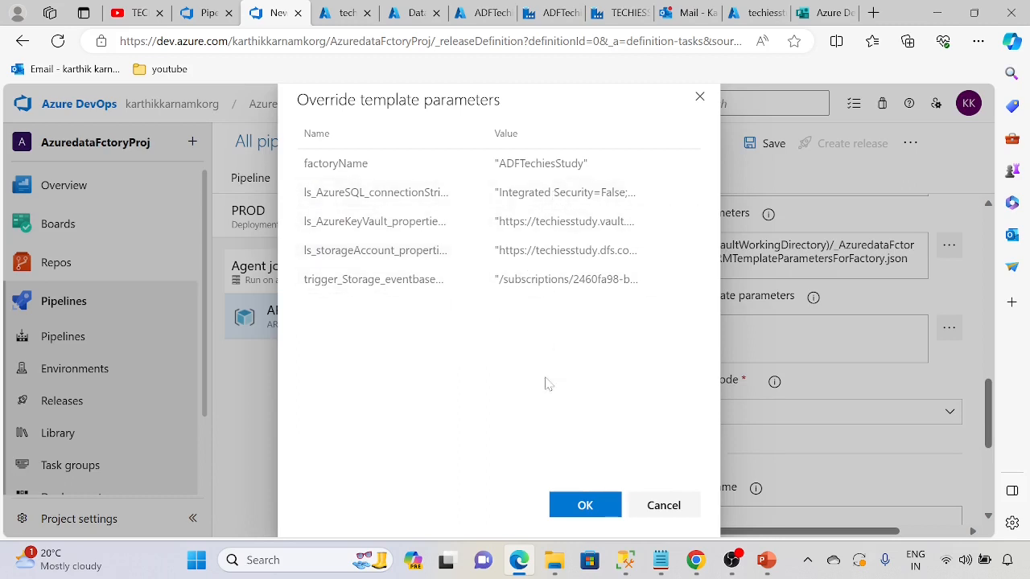
pyautogui.click(588, 505)
# - Switch to the Azure portal and examine the list of secrets in the techiesstudy key vault
pyautogui.click(413, 13)
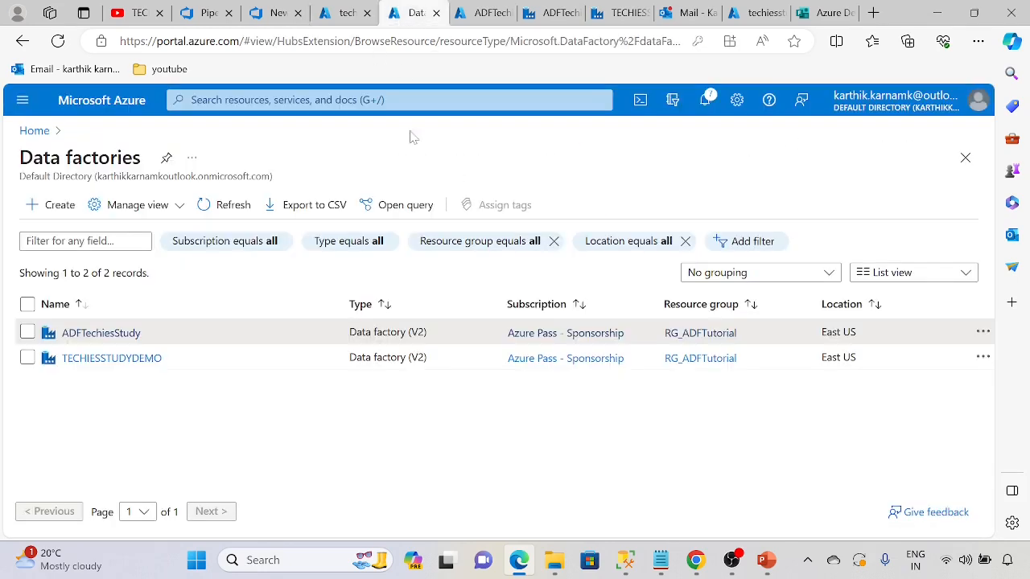
pyautogui.click(49, 132)
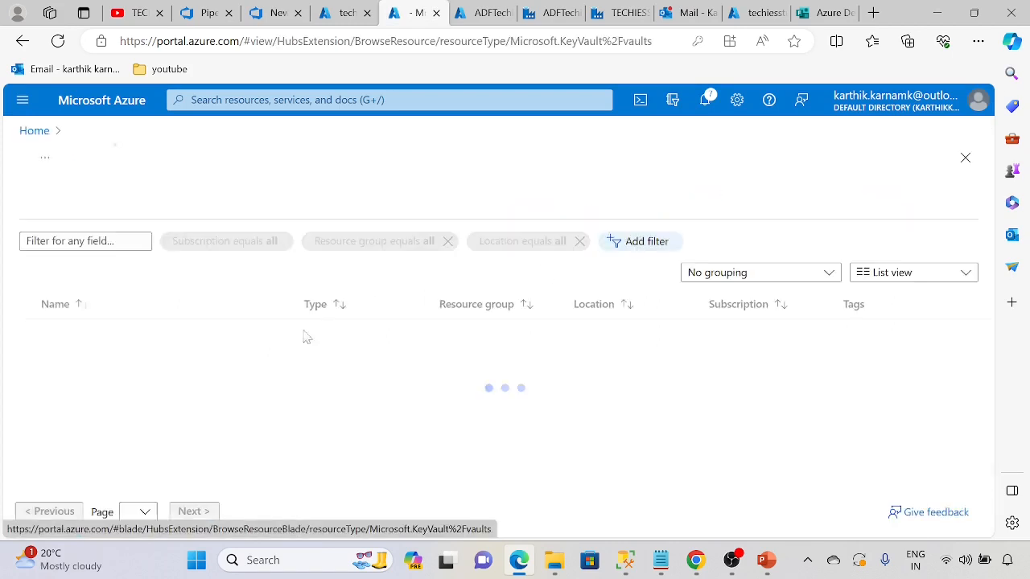
pyautogui.click(72, 336)
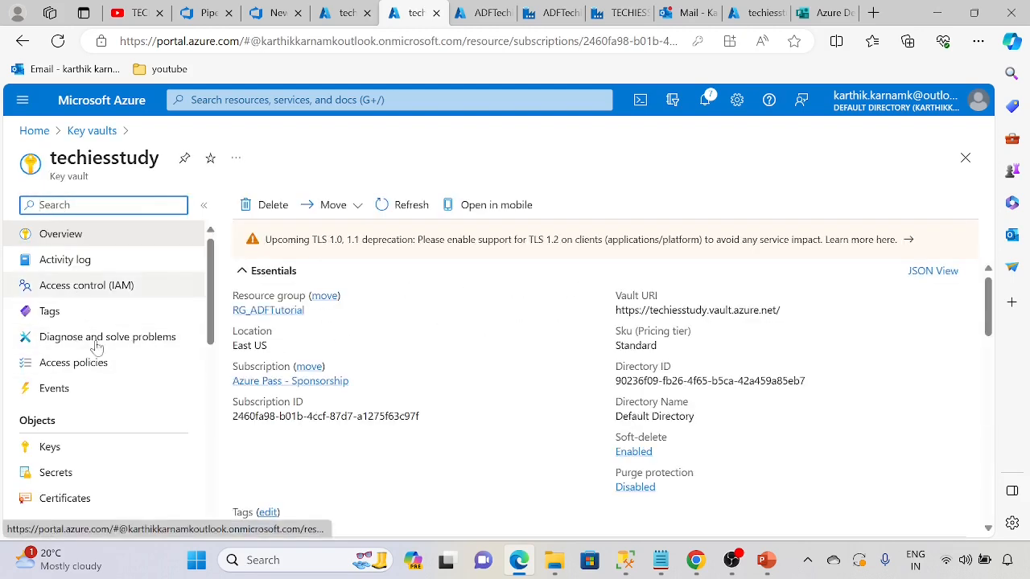
pyautogui.click(74, 472)
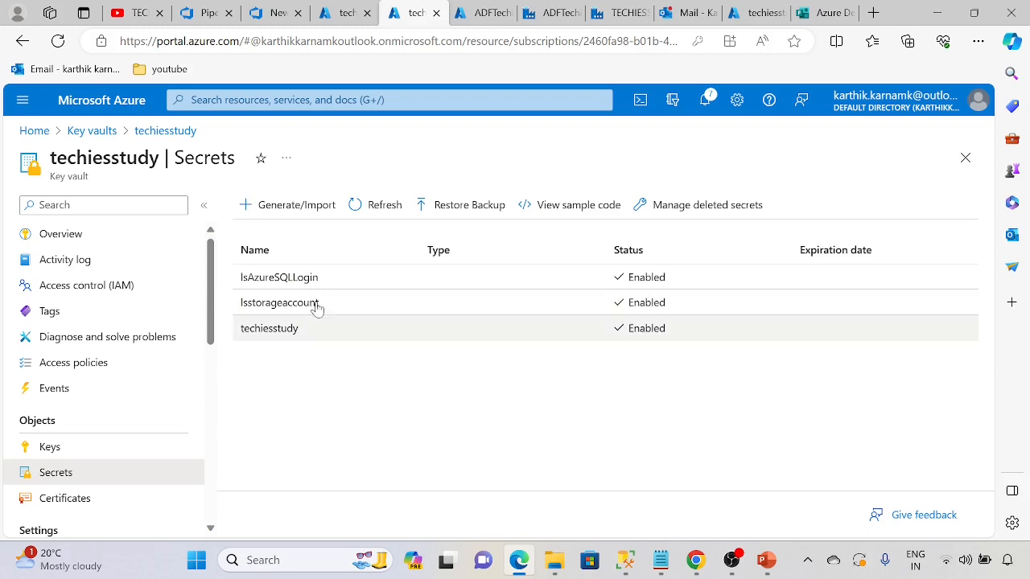
# - Return to the release pipeline in Azure DevOps, set the task's deployment mode to Validation only and save the pipeline
pyautogui.click(277, 13)
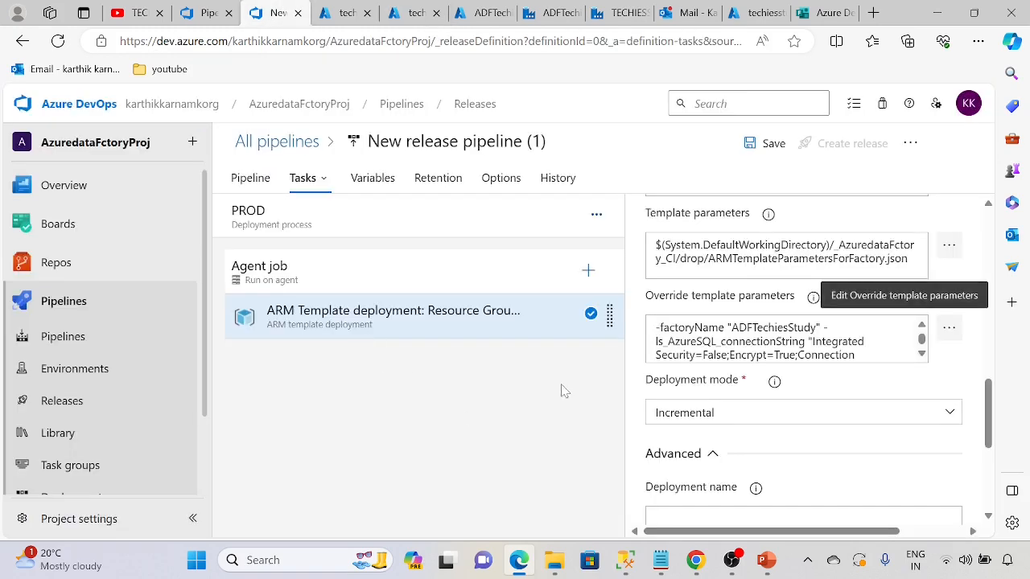
pyautogui.scroll(-3, 724, 438)
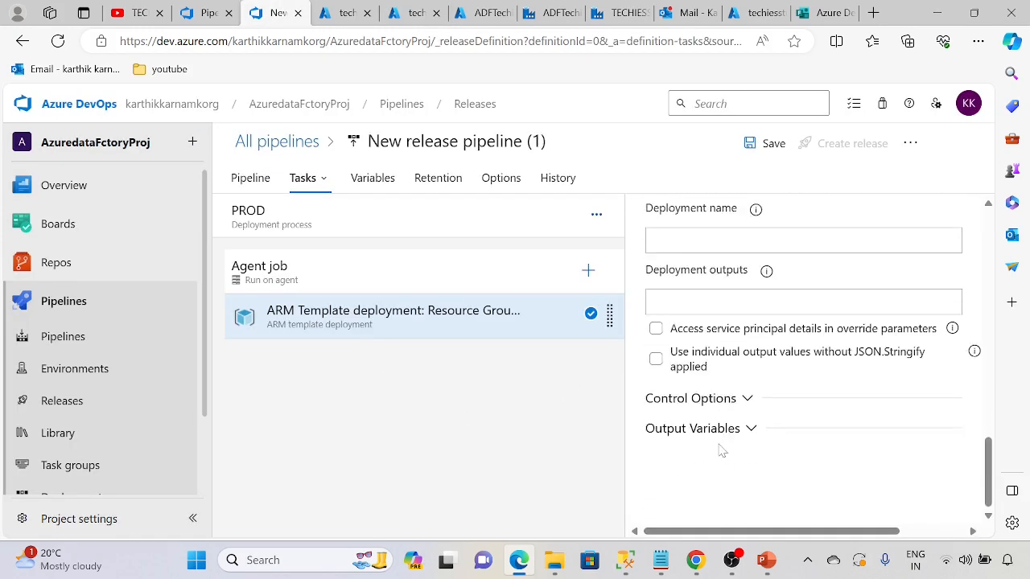
pyautogui.scroll(2, 719, 386)
pyautogui.click(680, 290)
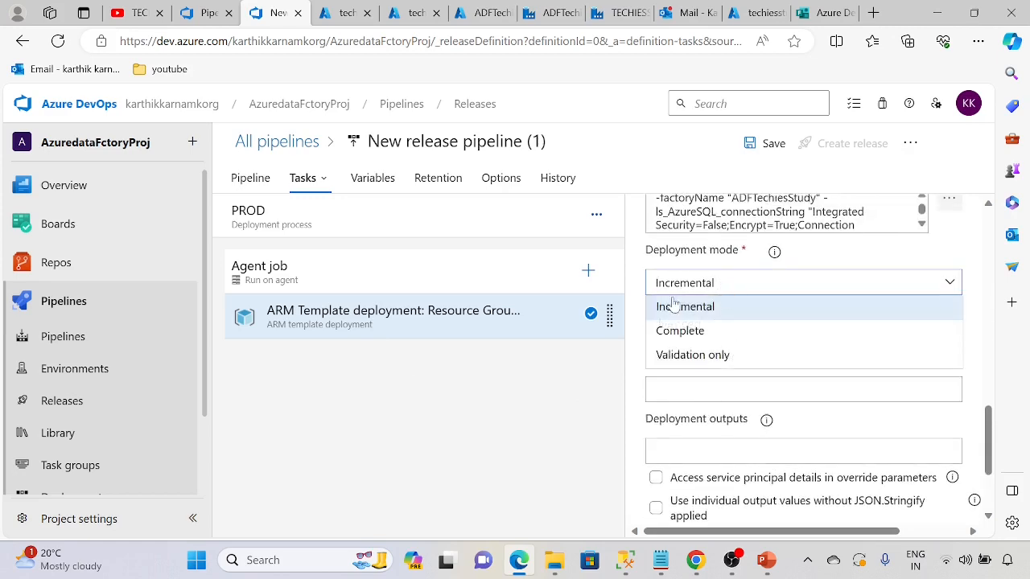
pyautogui.click(690, 355)
pyautogui.scroll(-2, 841, 409)
pyautogui.scroll(3, 841, 409)
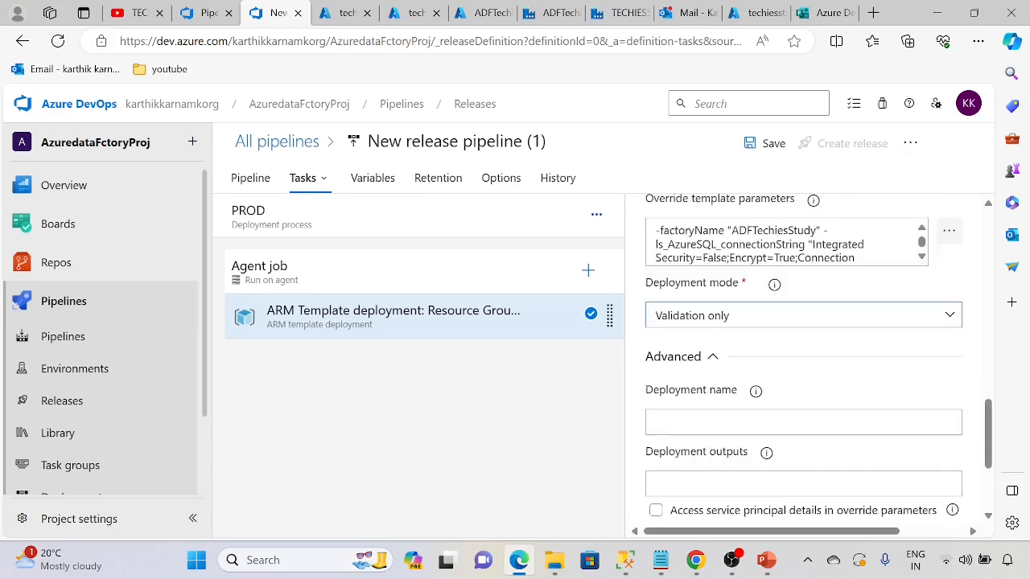
pyautogui.click(763, 145)
pyautogui.click(571, 407)
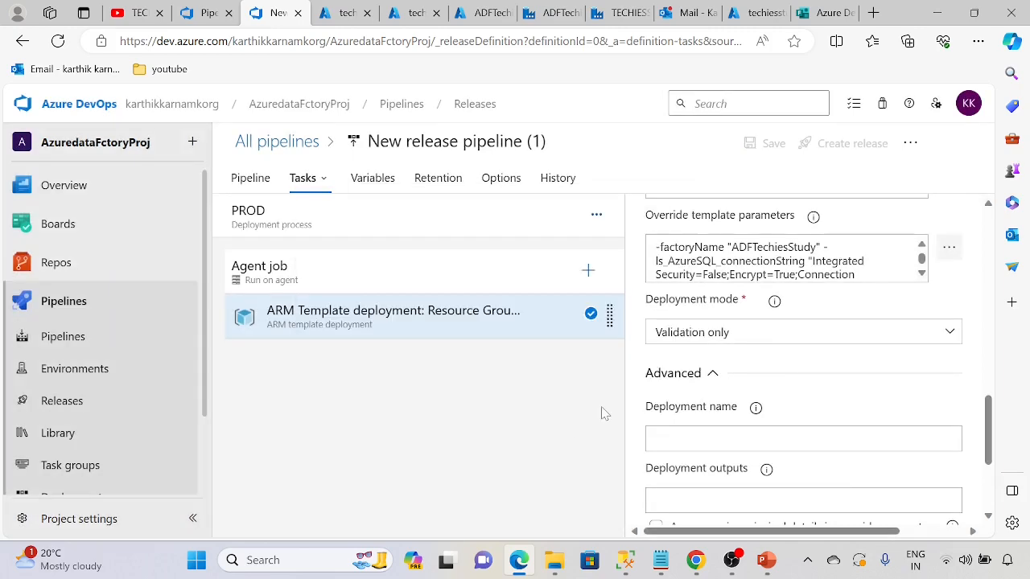
# - Clone the ARM template deployment task within the PROD stage's agent job
pyautogui.scroll(10, 991, 434)
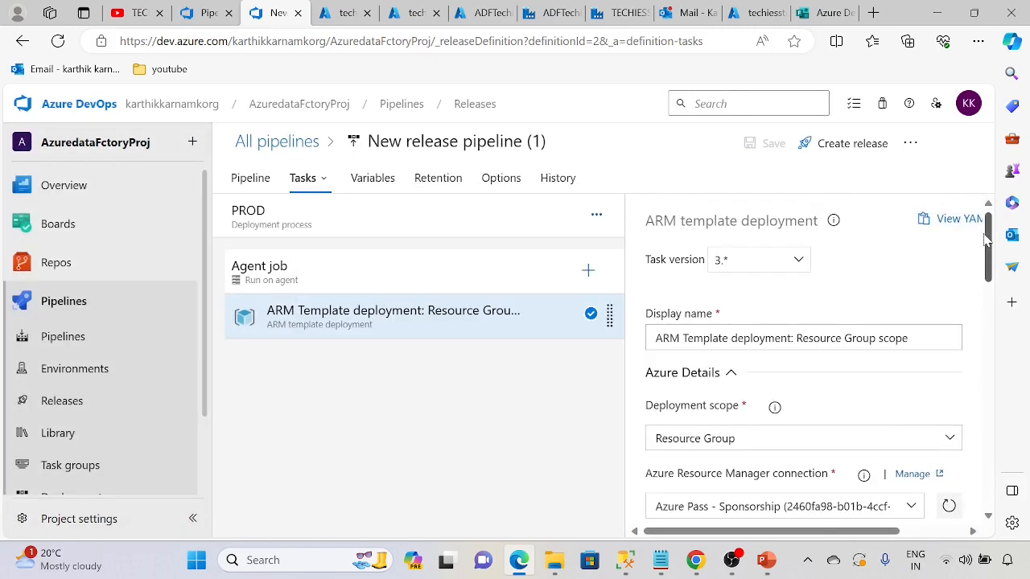
pyautogui.rightClick(404, 322)
pyautogui.click(391, 422)
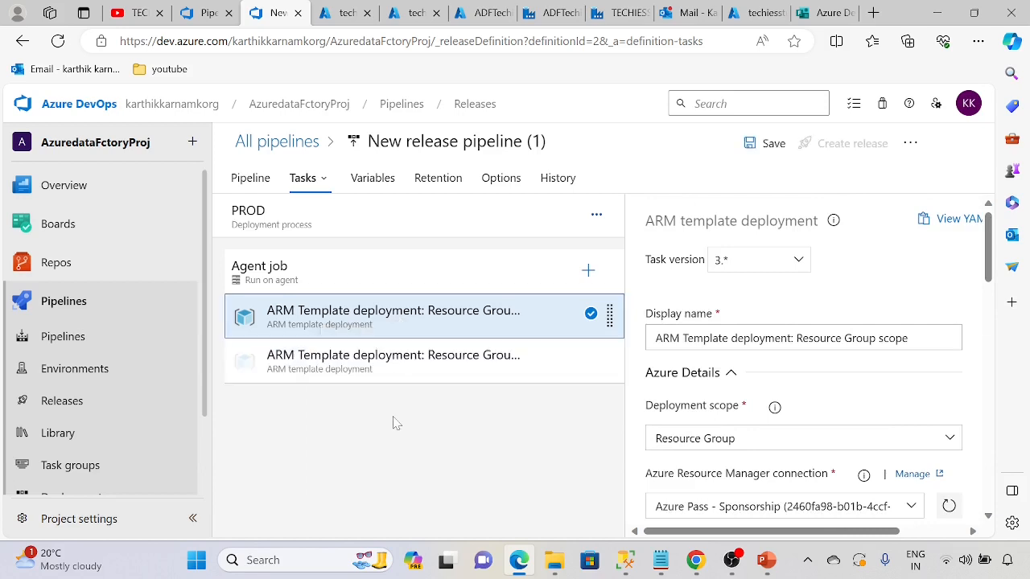
# - Change the display name of the original deployment task to "ARM Template deployment: Validate"
pyautogui.click(415, 376)
pyautogui.click(421, 323)
pyautogui.moveTo(917, 338); pyautogui.dragTo(796, 338)
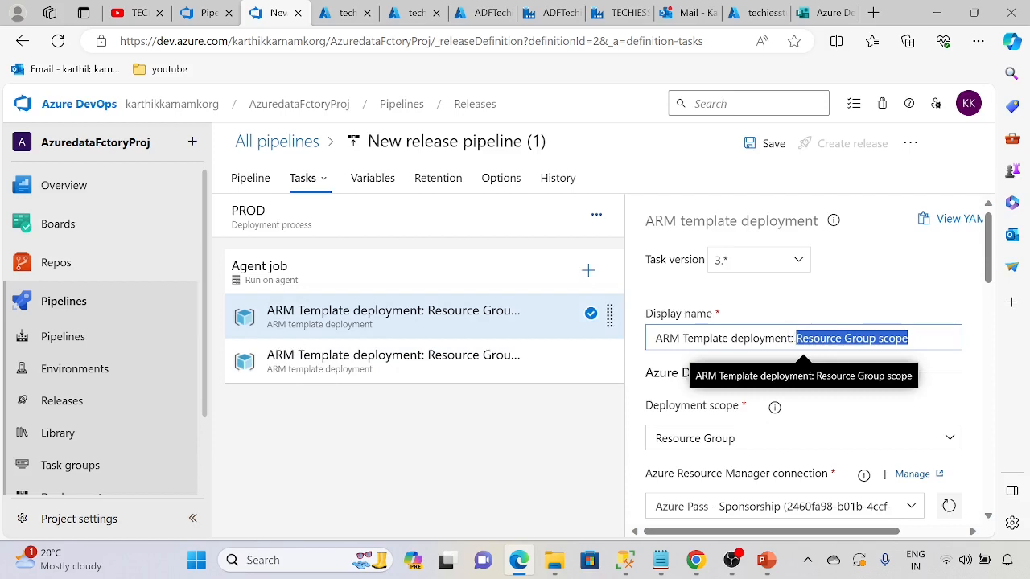
pyautogui.write('Validat')
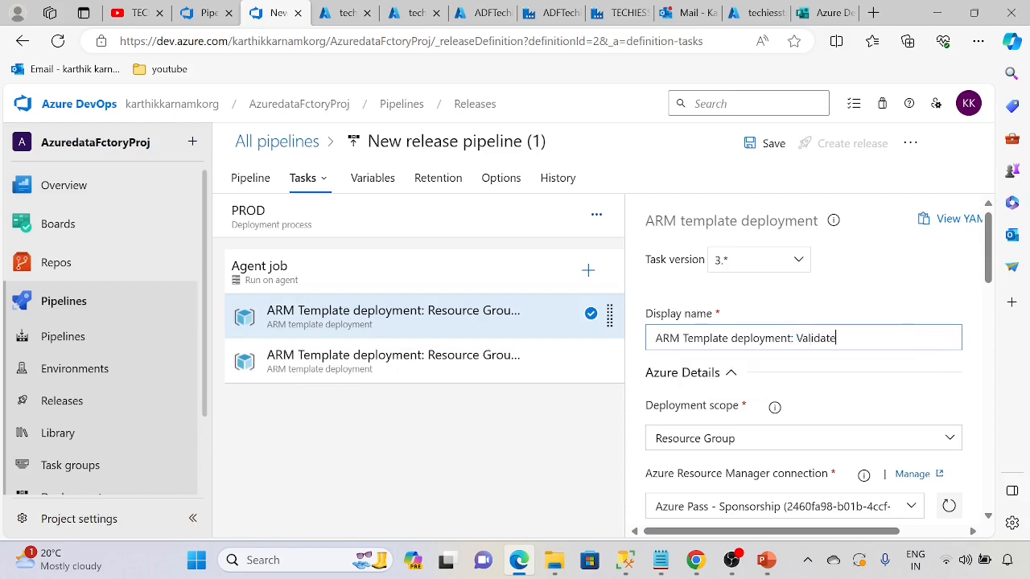
# - Change the display name of the cloned task to "ARM Template deployment: Release or deploy Incrementally"
pyautogui.click(514, 366)
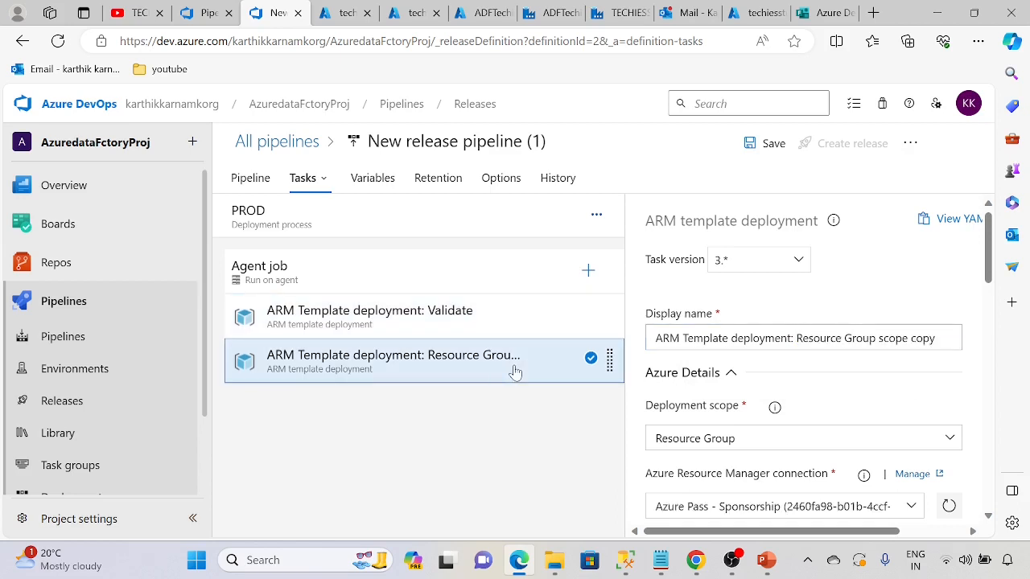
pyautogui.moveTo(787, 338); pyautogui.dragTo(996, 344)
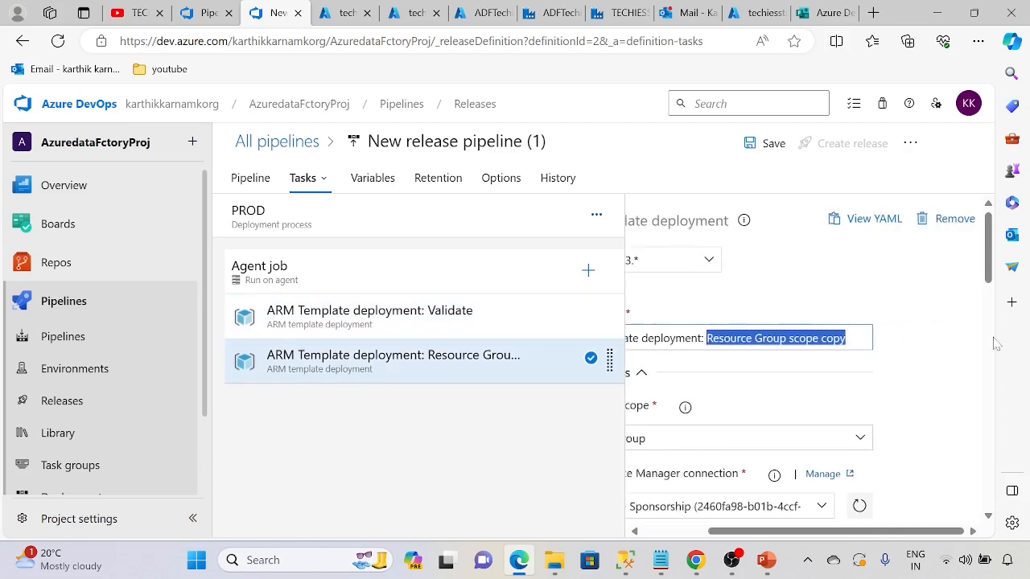
pyautogui.press('BackSpace')
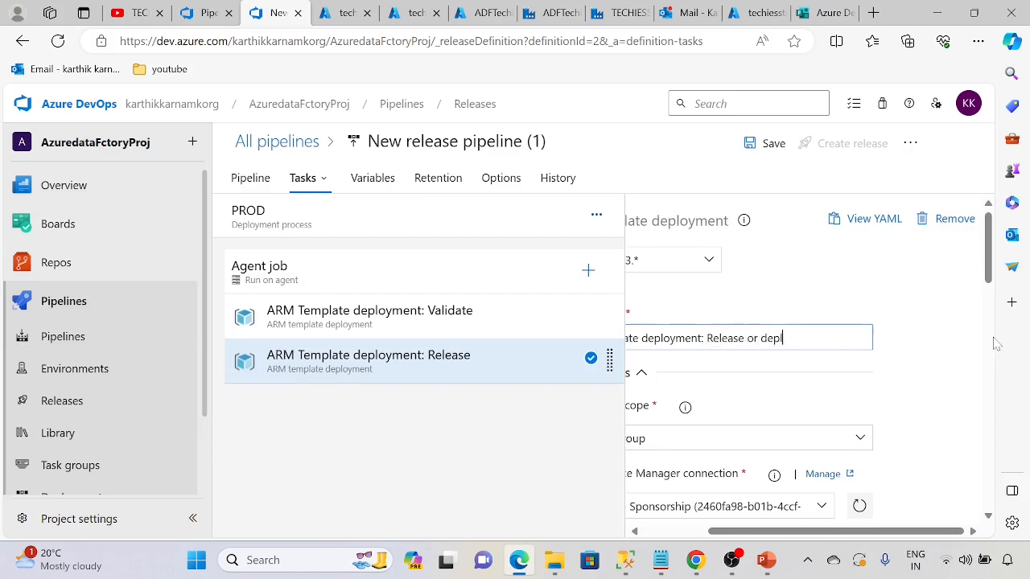
pyautogui.write('oy Incrementall')
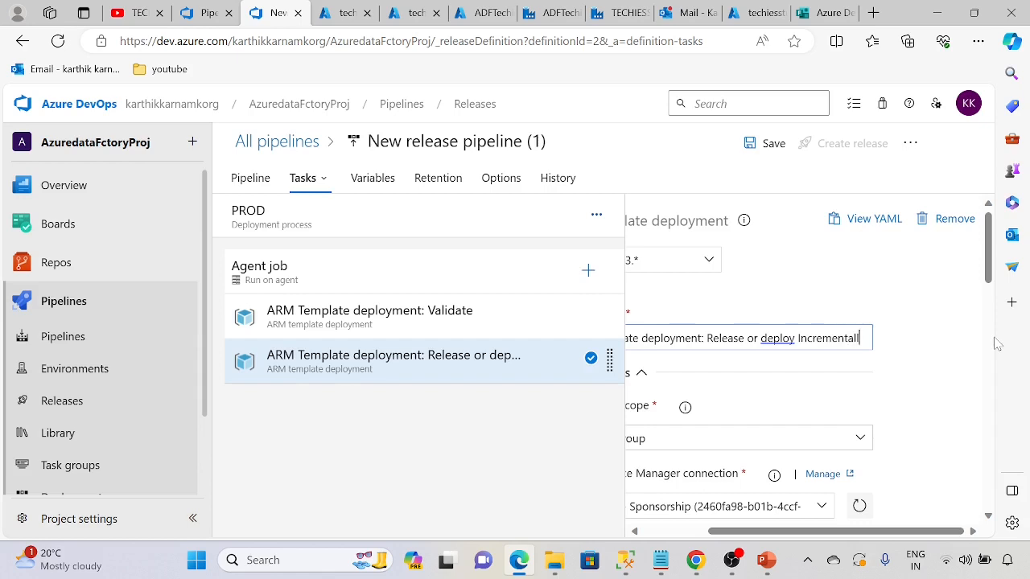
pyautogui.write('y')
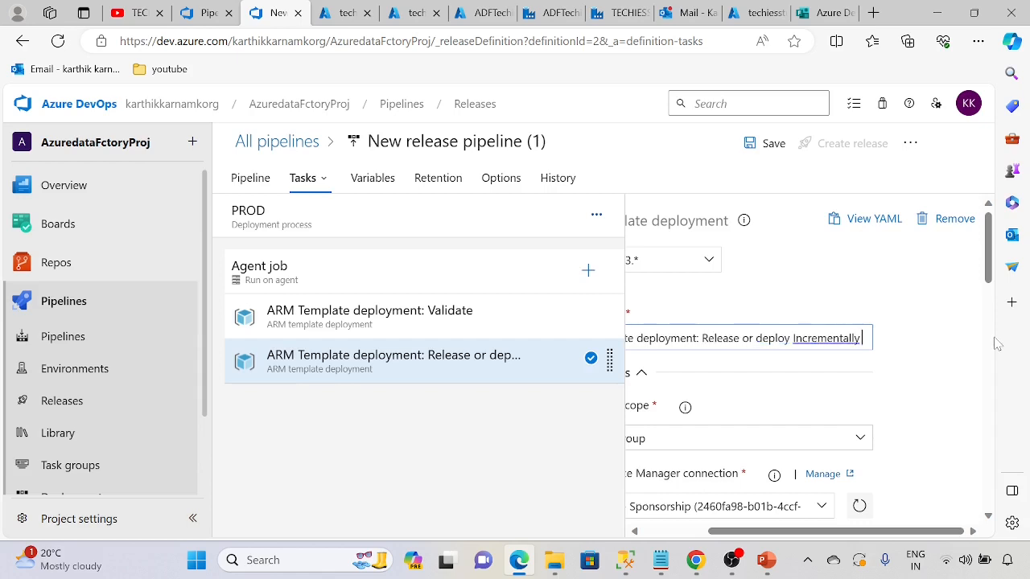
pyautogui.rightClick(833, 338)
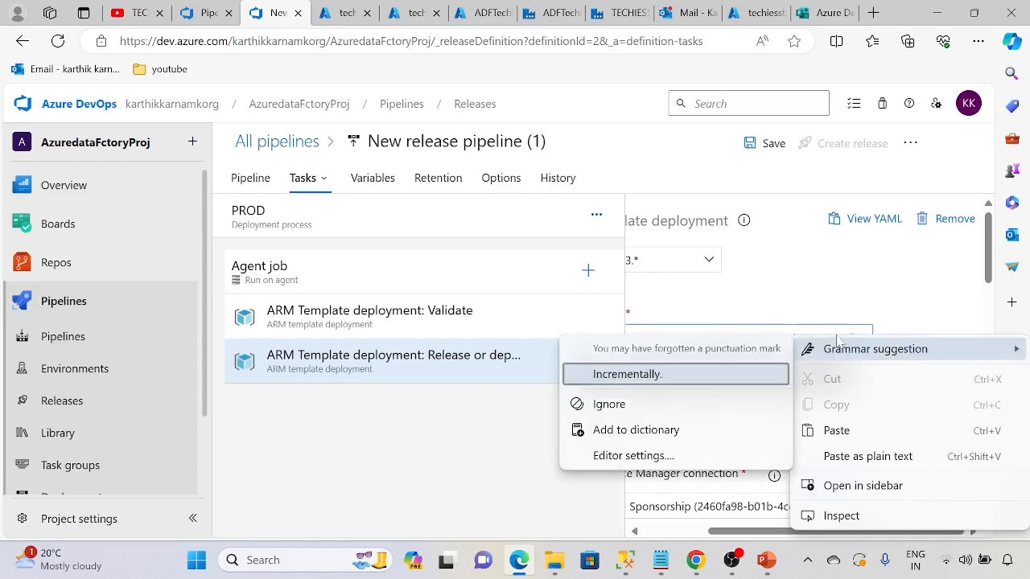
# - End the cloned task's display name with the suggested "Incrementally." and set its deployment mode to Incremental
pyautogui.click(621, 373)
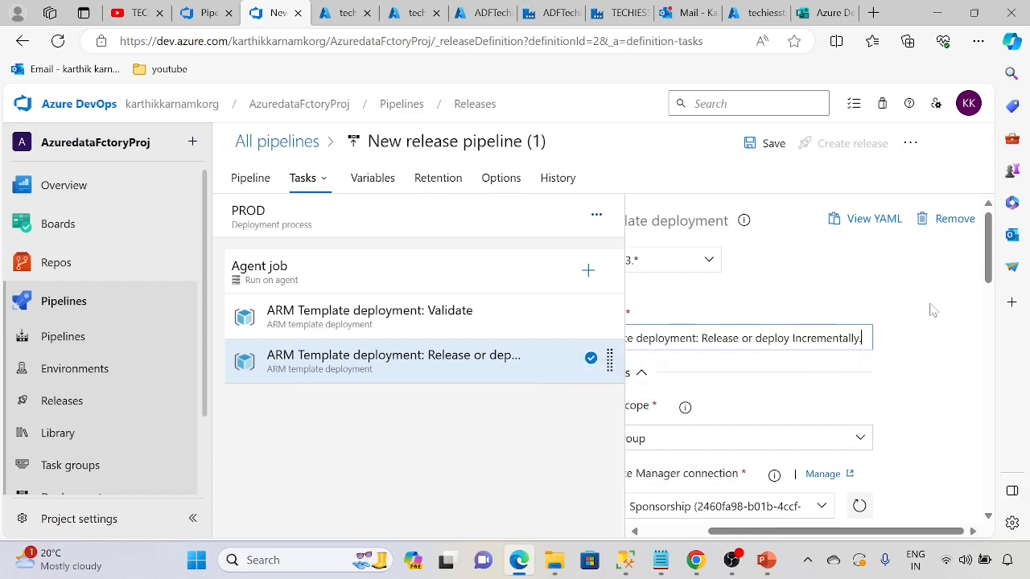
pyautogui.click(758, 395)
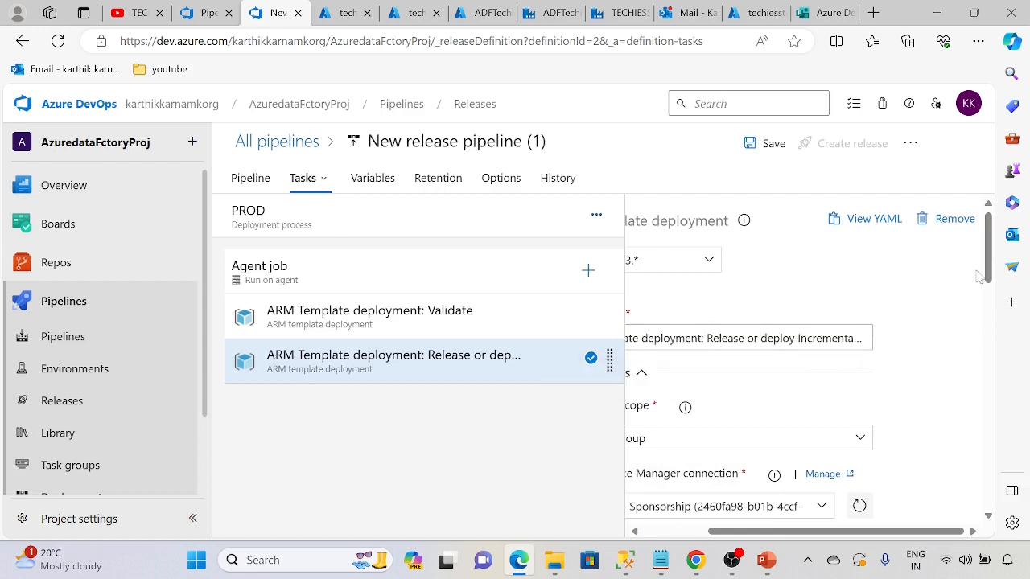
pyautogui.scroll(-3, 759, 395)
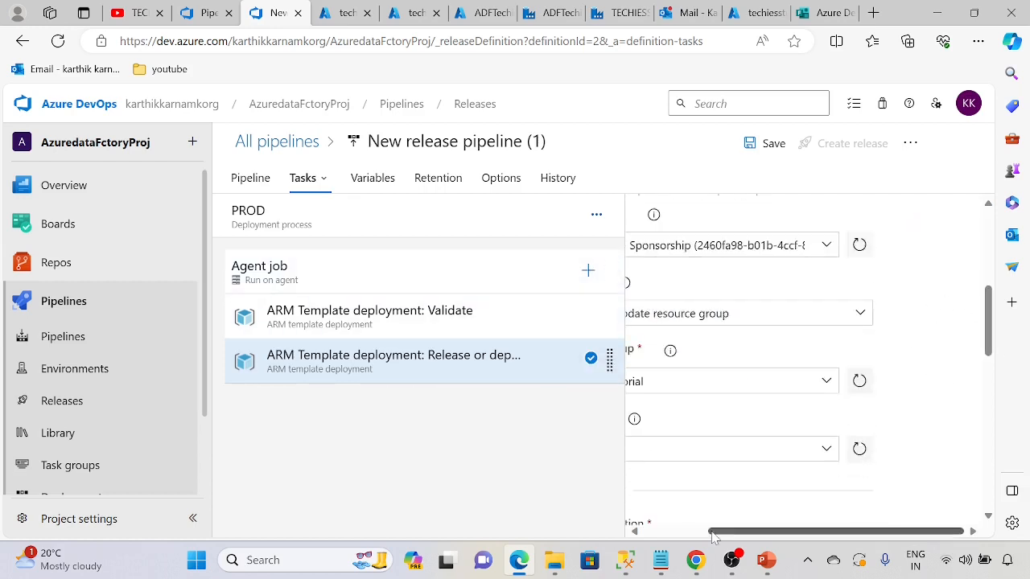
pyautogui.moveTo(720, 532); pyautogui.dragTo(654, 532)
pyautogui.scroll(-2, 741, 423)
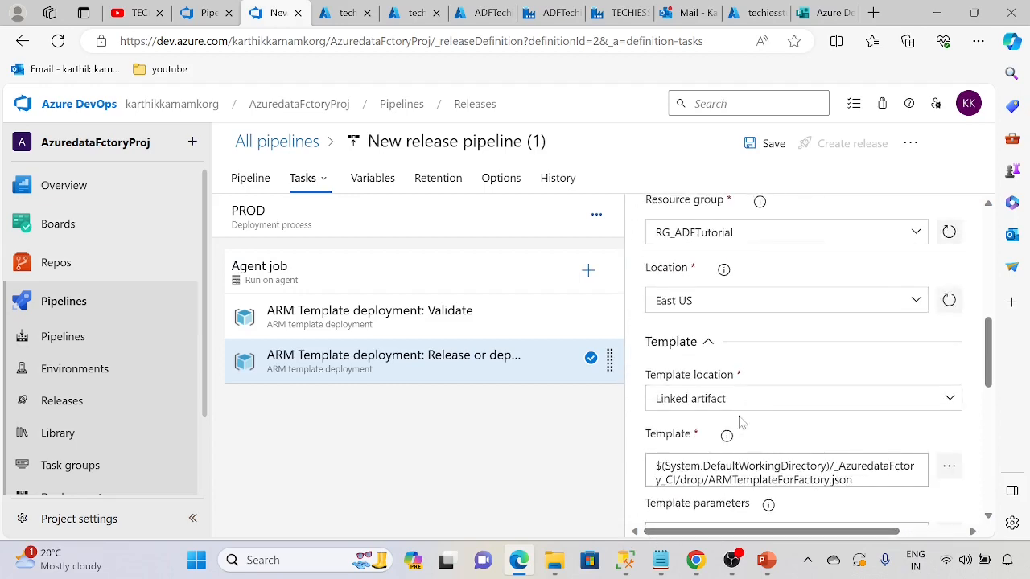
pyautogui.scroll(-5, 741, 423)
pyautogui.click(726, 294)
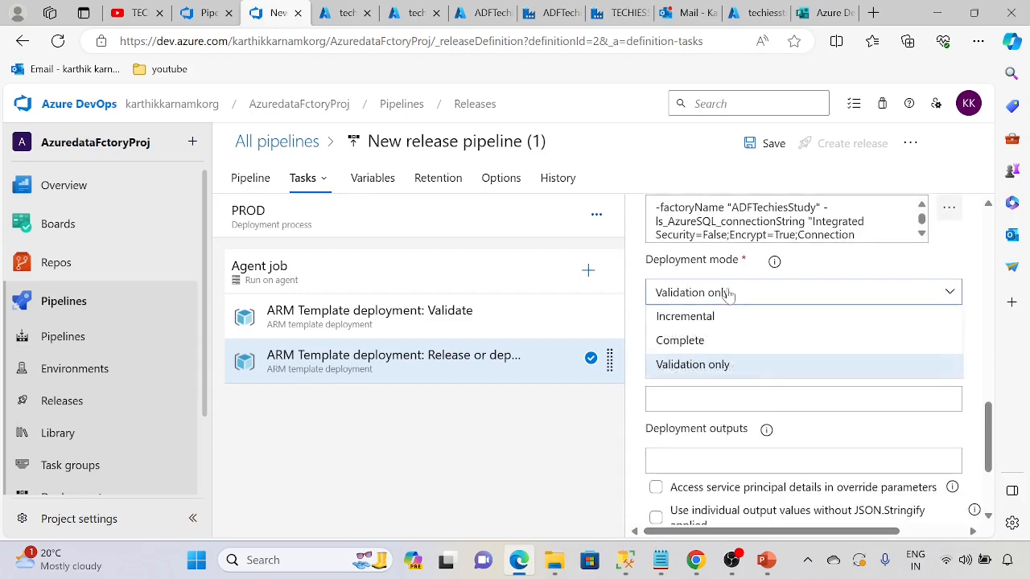
pyautogui.click(684, 315)
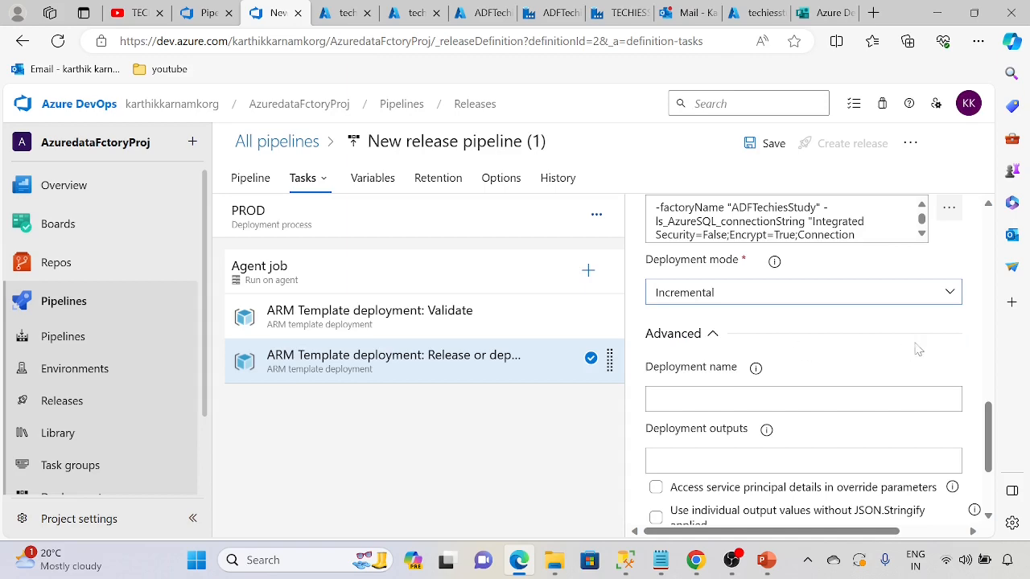
# - Save the release pipeline without a comment
pyautogui.scroll(-2, 917, 378)
pyautogui.scroll(3, 760, 201)
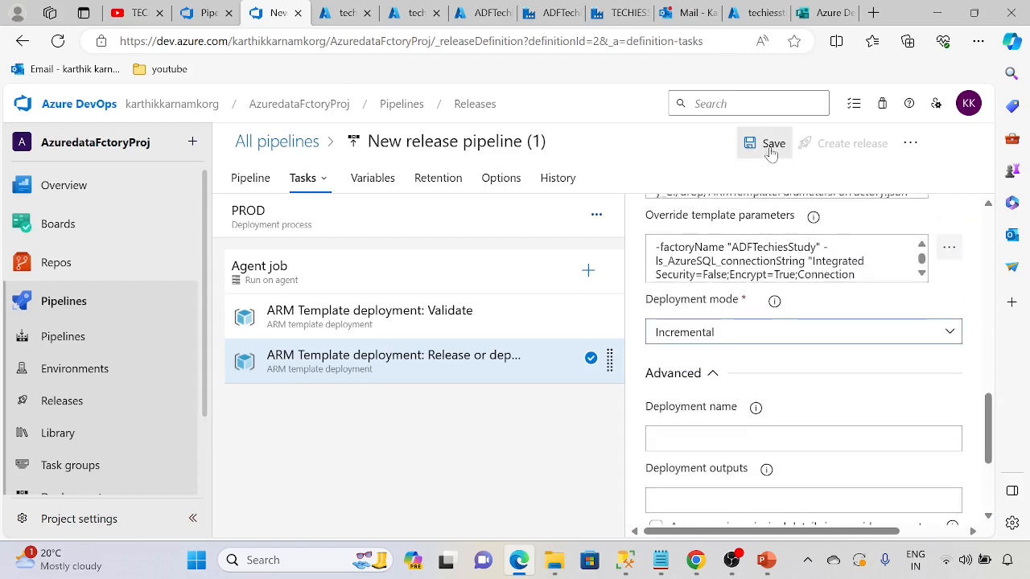
pyautogui.click(771, 144)
pyautogui.click(575, 374)
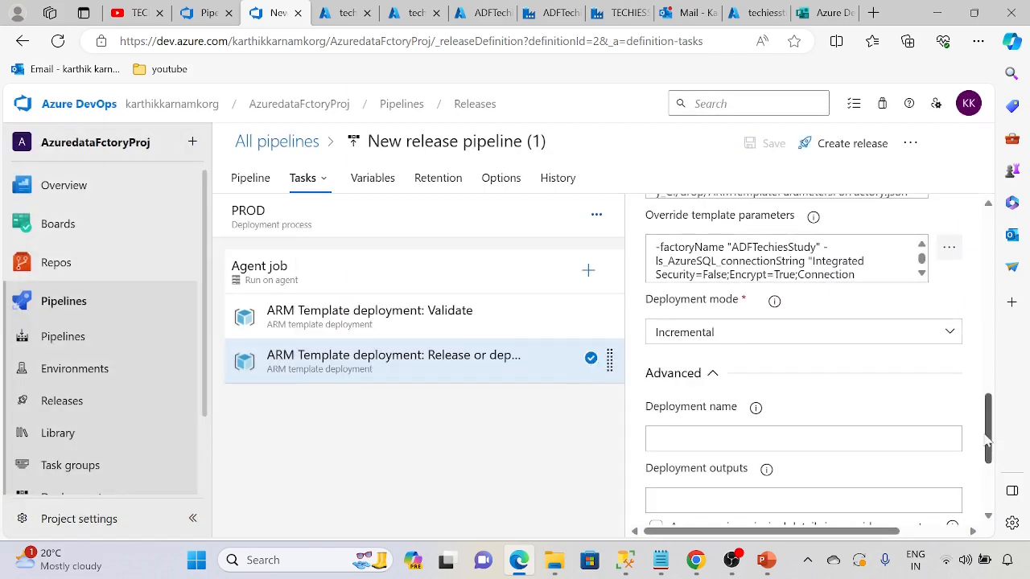
# - Review the incremental deployment task's Azure details, template, deployment mode and advanced settings
pyautogui.scroll(10, 835, 387)
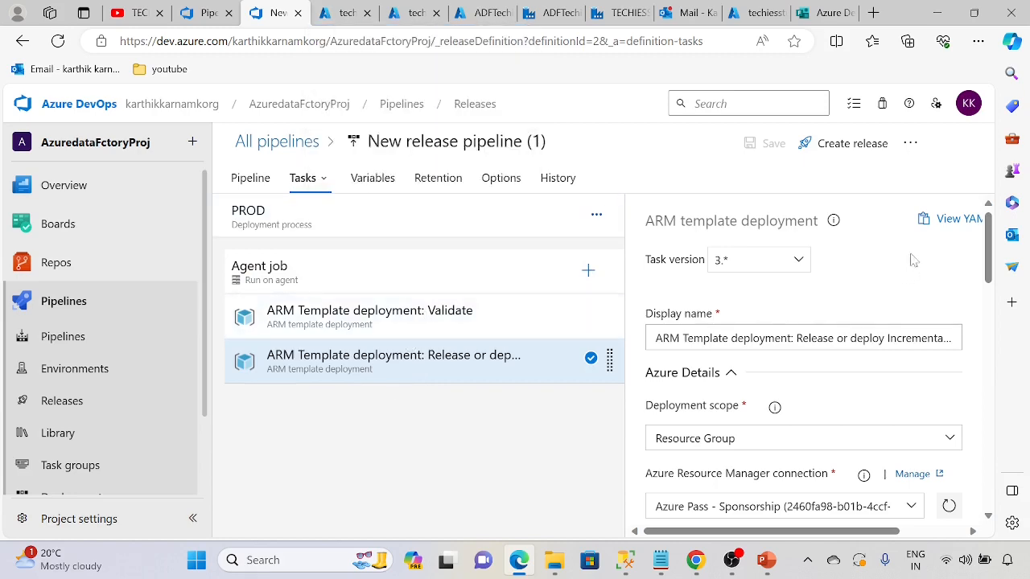
pyautogui.moveTo(986, 274); pyautogui.dragTo(1029, 244)
pyautogui.scroll(-3, 722, 450)
pyautogui.scroll(-8, 722, 451)
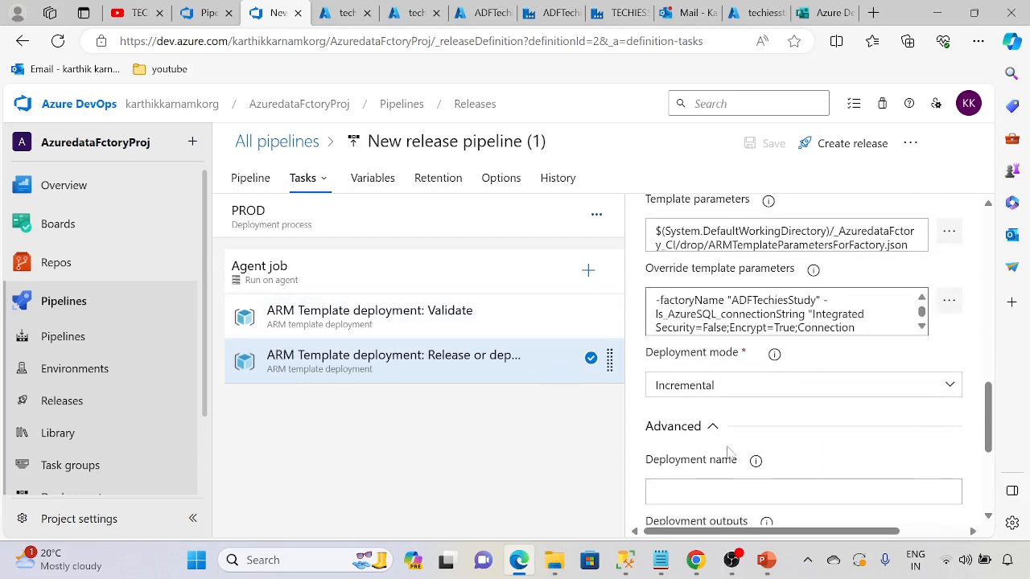
pyautogui.scroll(-3, 724, 455)
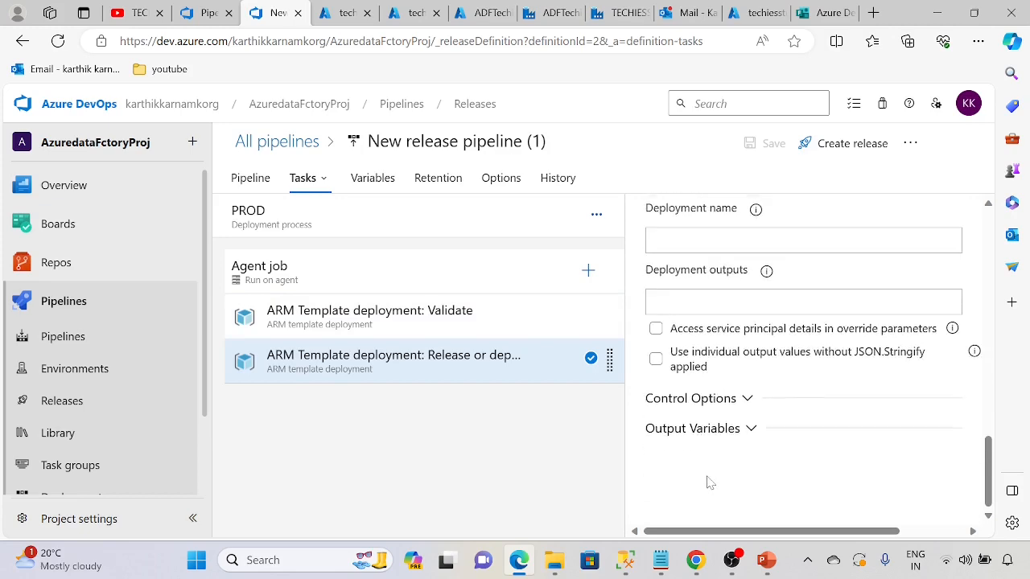
pyautogui.scroll(10, 710, 482)
# - Rename the release pipeline to "continuous Deployment release Pipeline" and save it without a comment
pyautogui.click(482, 142)
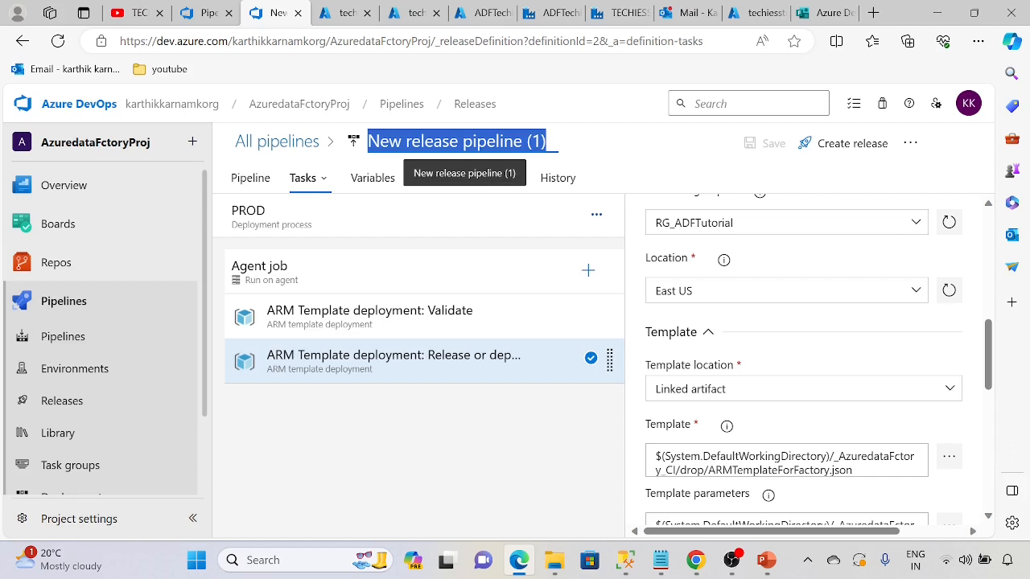
pyautogui.write('R')
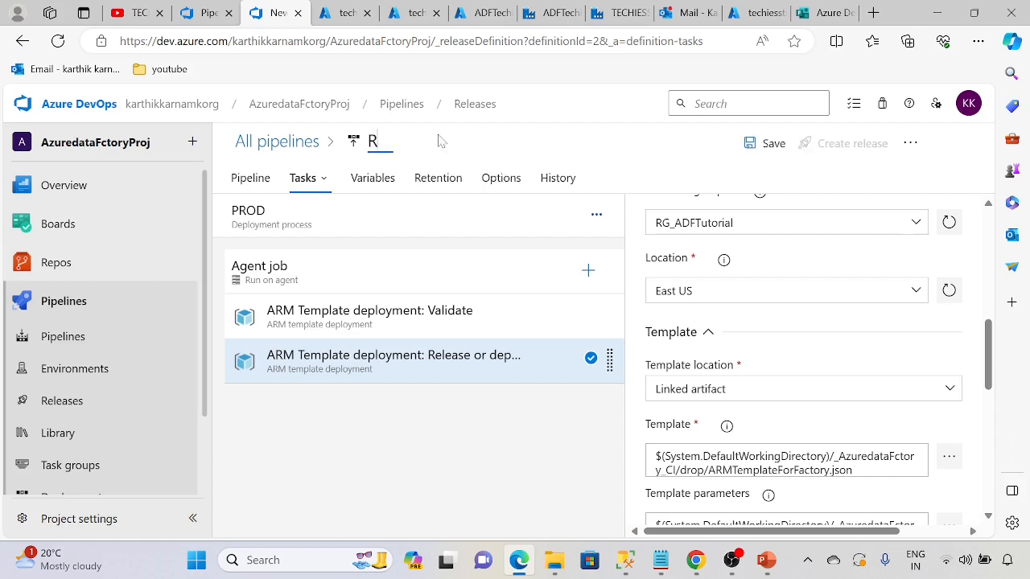
pyautogui.press('BackSpace')
pyautogui.write('continu')
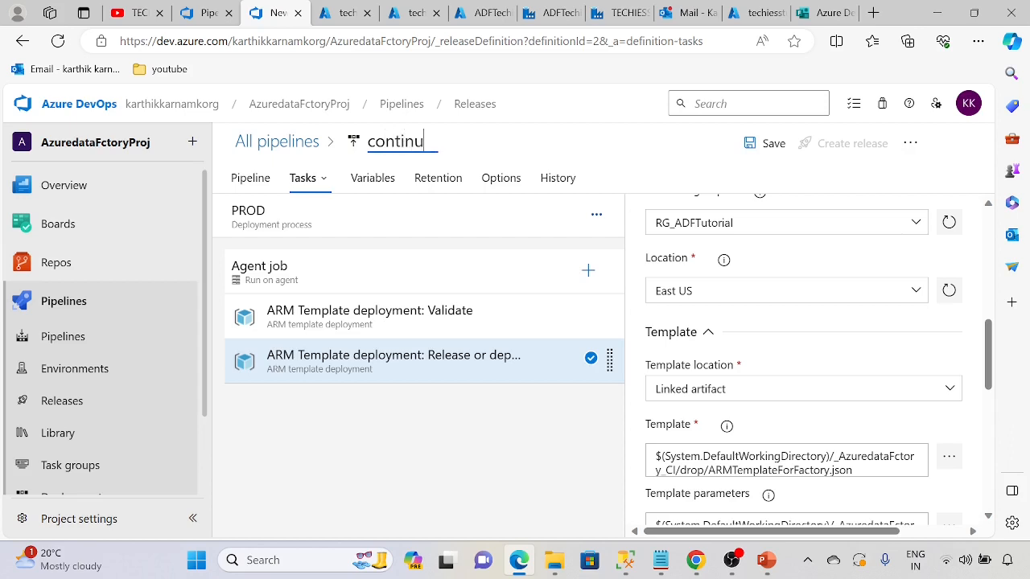
pyautogui.write('ous')
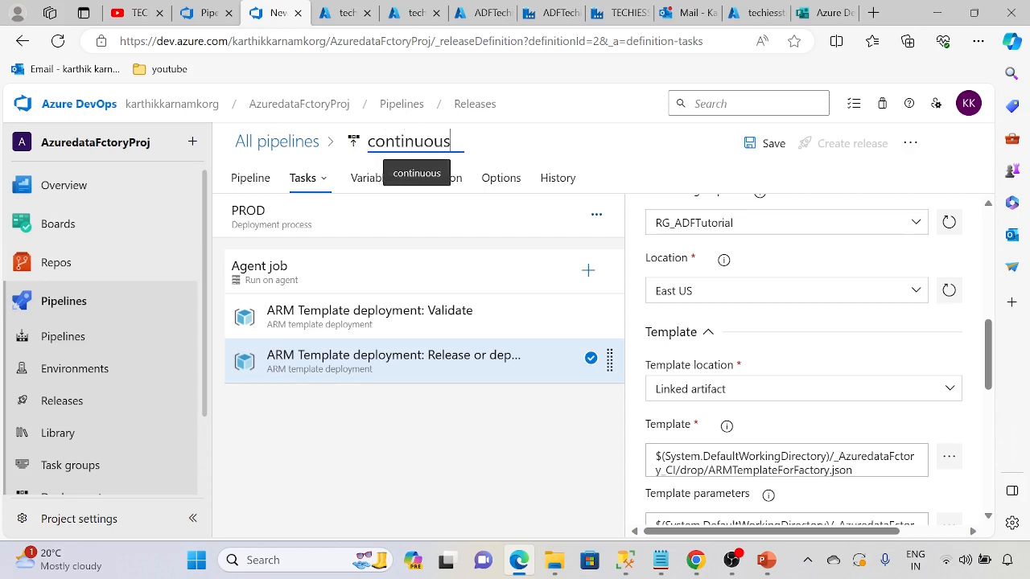
pyautogui.write(' Rel')
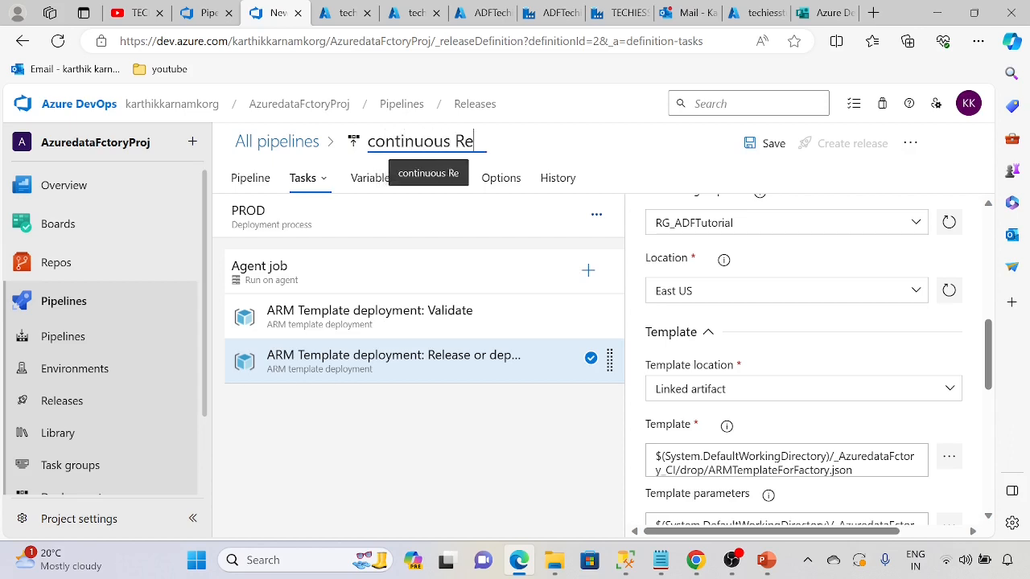
pyautogui.press('BackSpace')
pyautogui.press('BackSpace')
pyautogui.press('BackSpace')
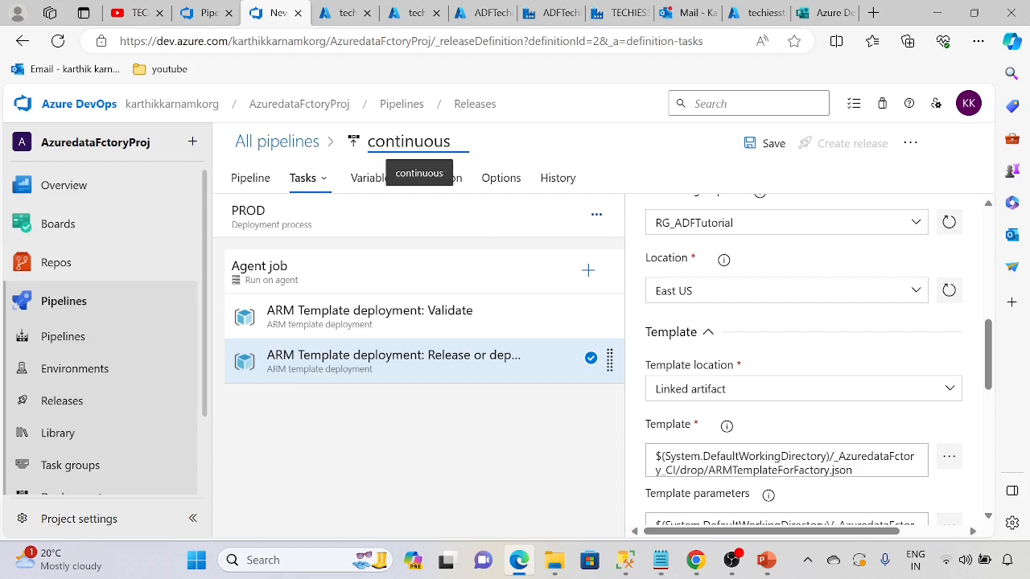
pyautogui.write('Deplym')
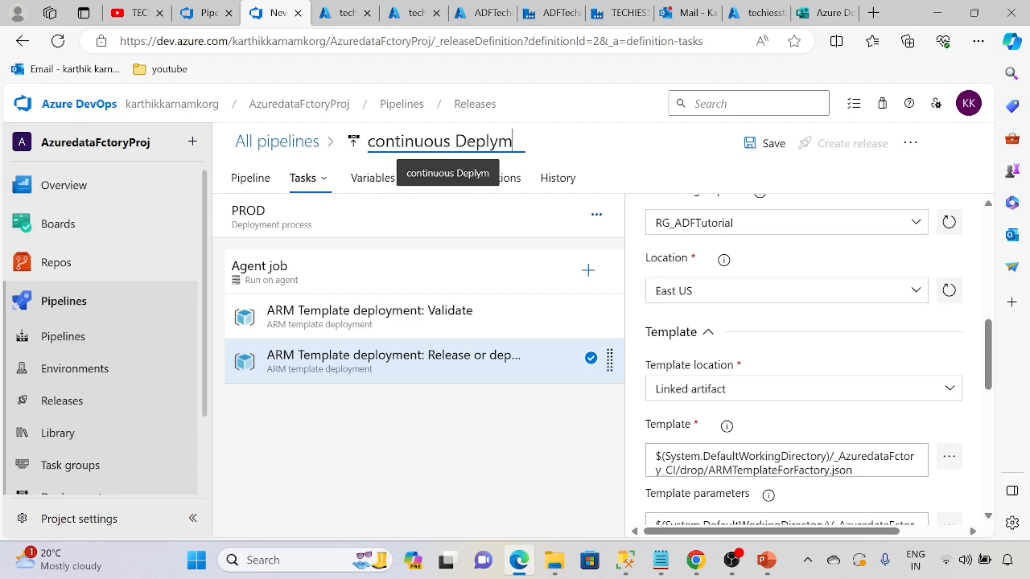
pyautogui.write('ent')
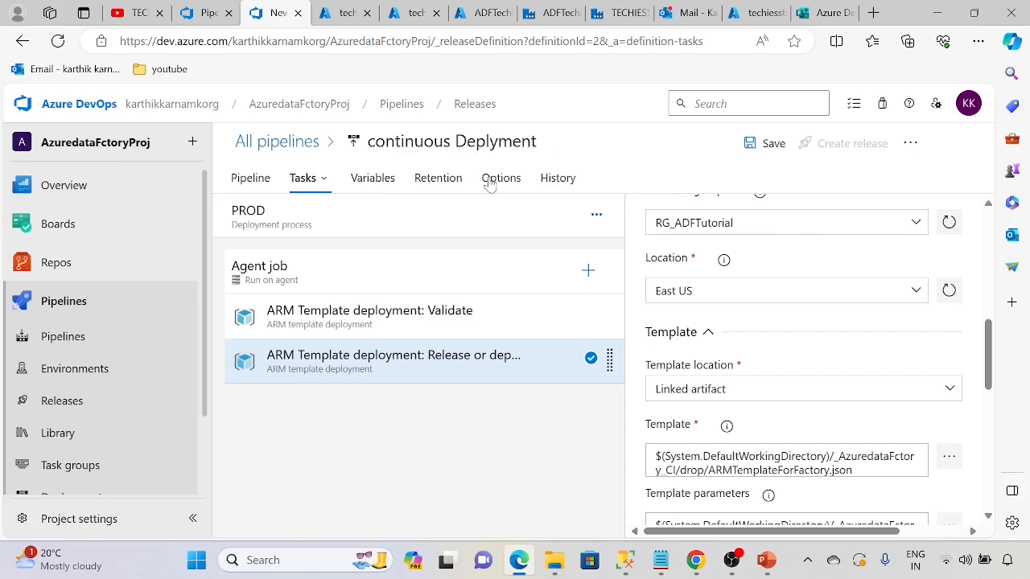
pyautogui.click(501, 178)
pyautogui.click(489, 142)
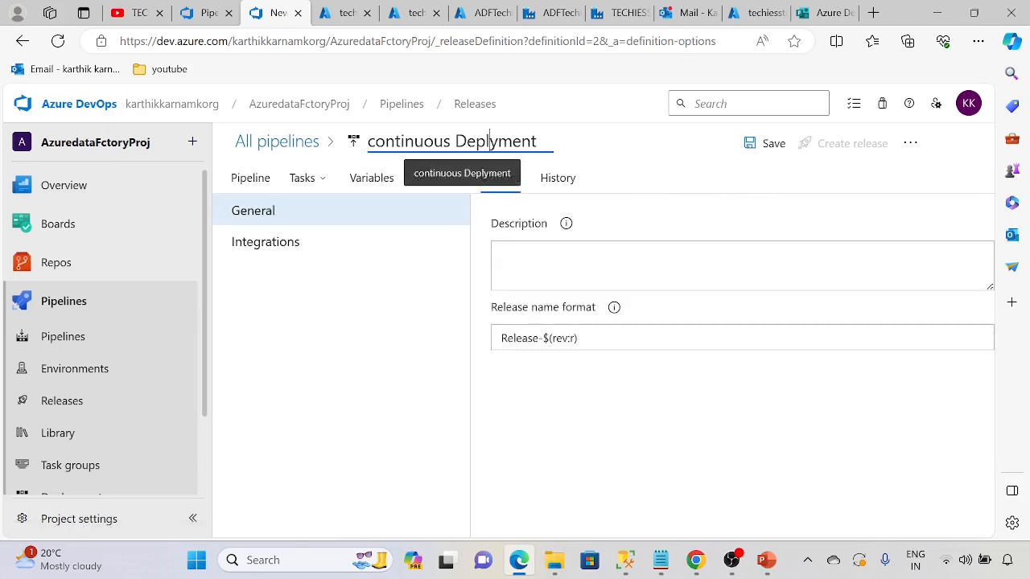
pyautogui.write('o')
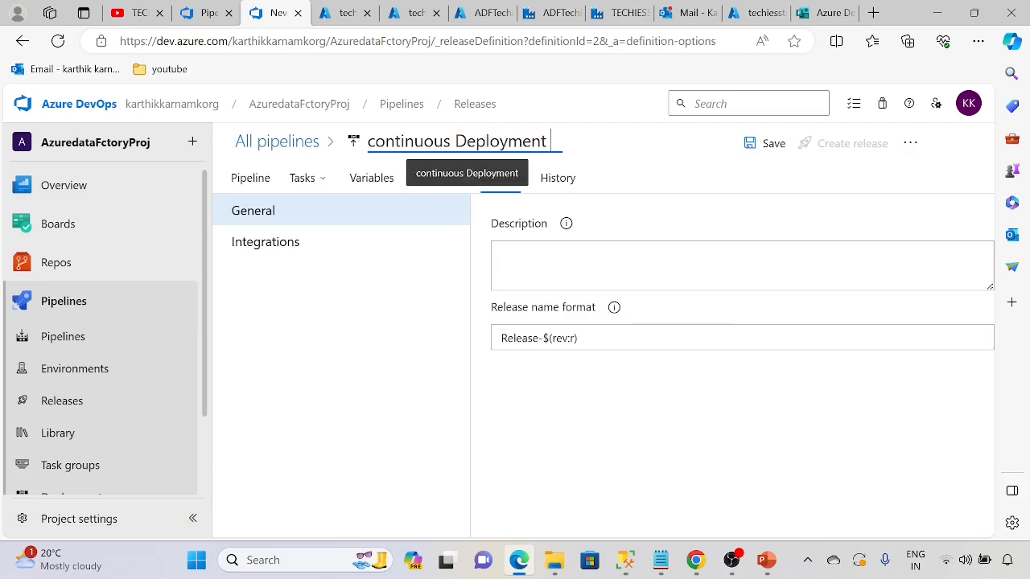
pyautogui.press('End')
pyautogui.write('release')
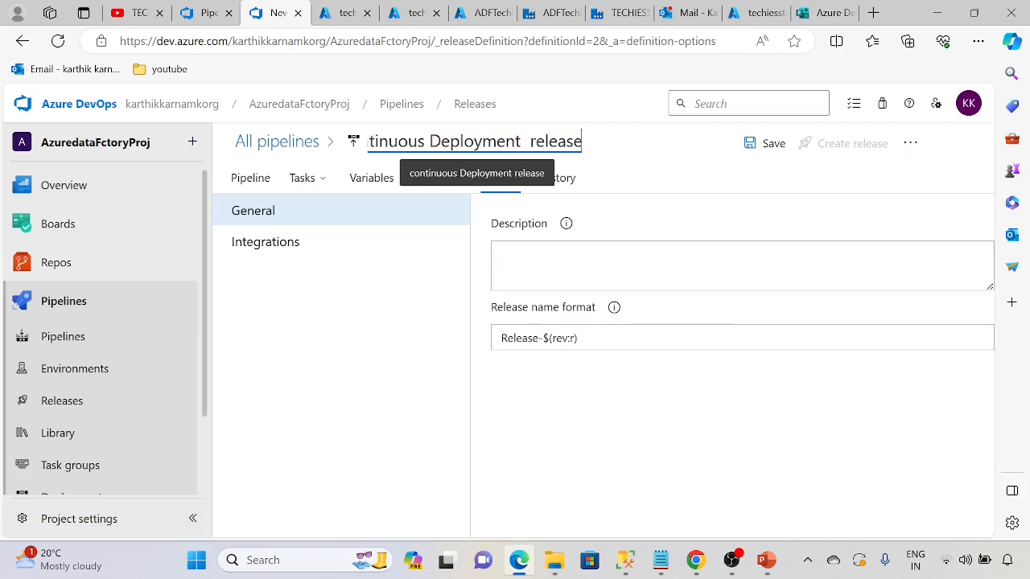
pyautogui.write(' P')
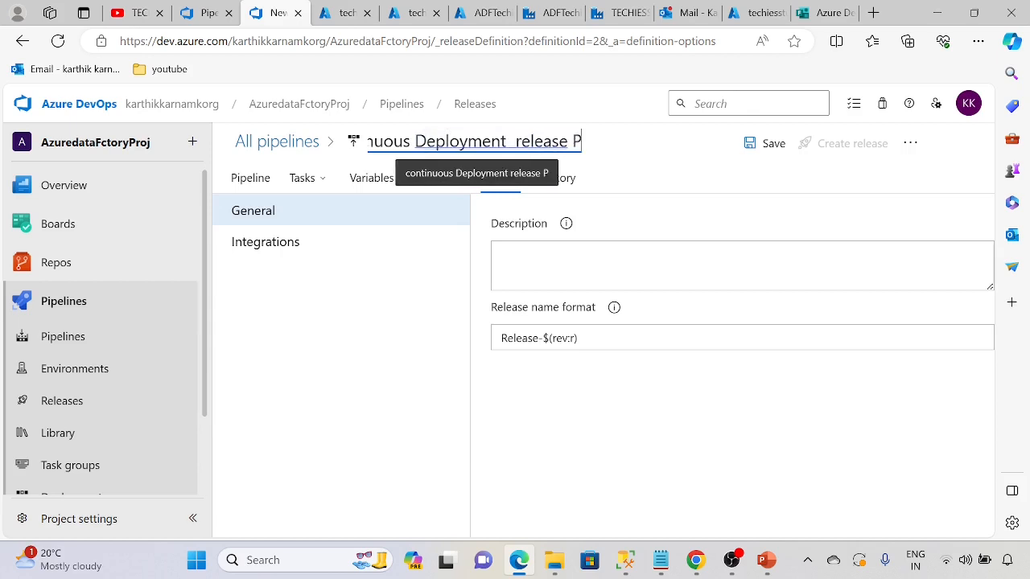
pyautogui.write('ipeline')
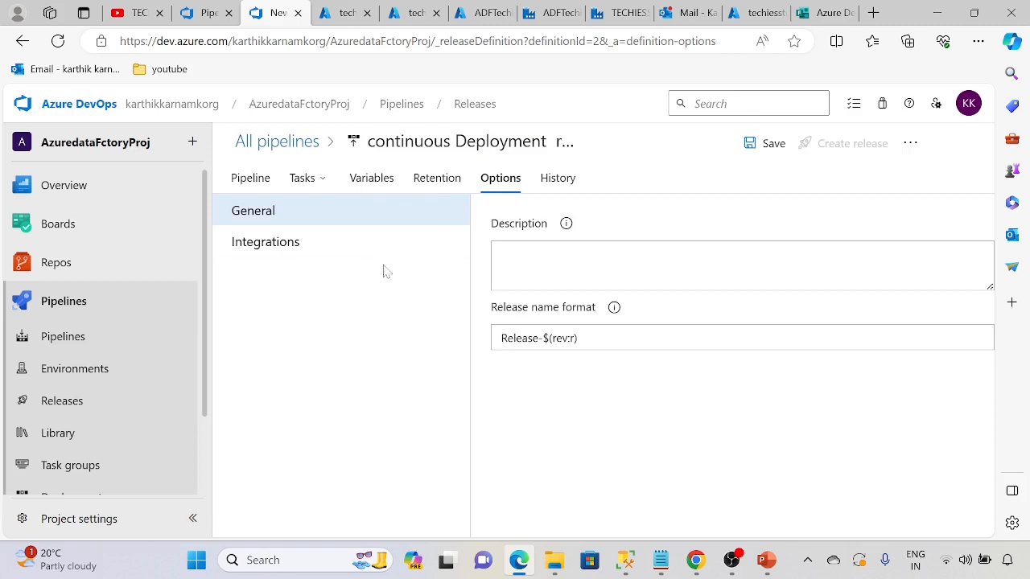
pyautogui.click(757, 147)
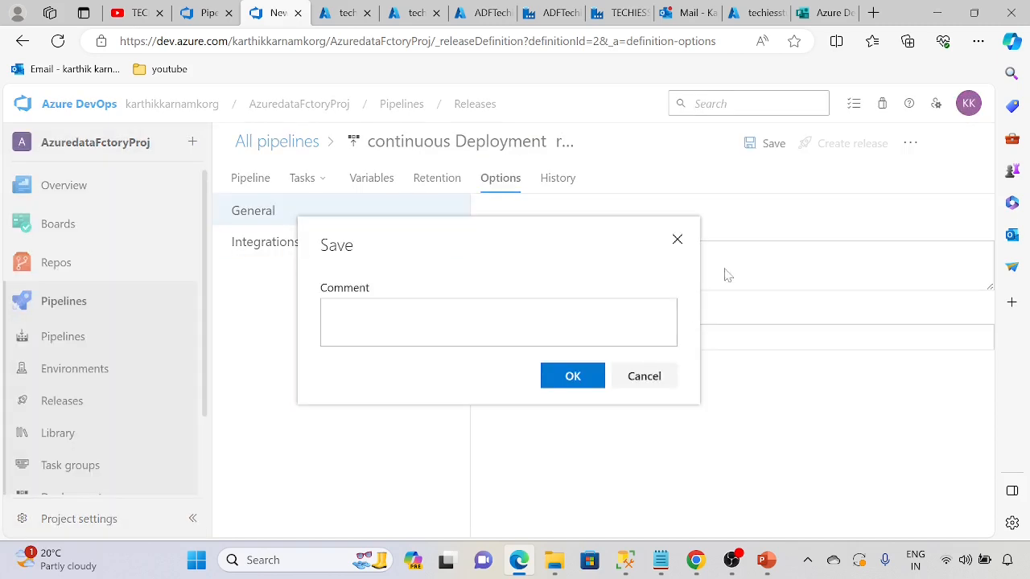
pyautogui.click(575, 390)
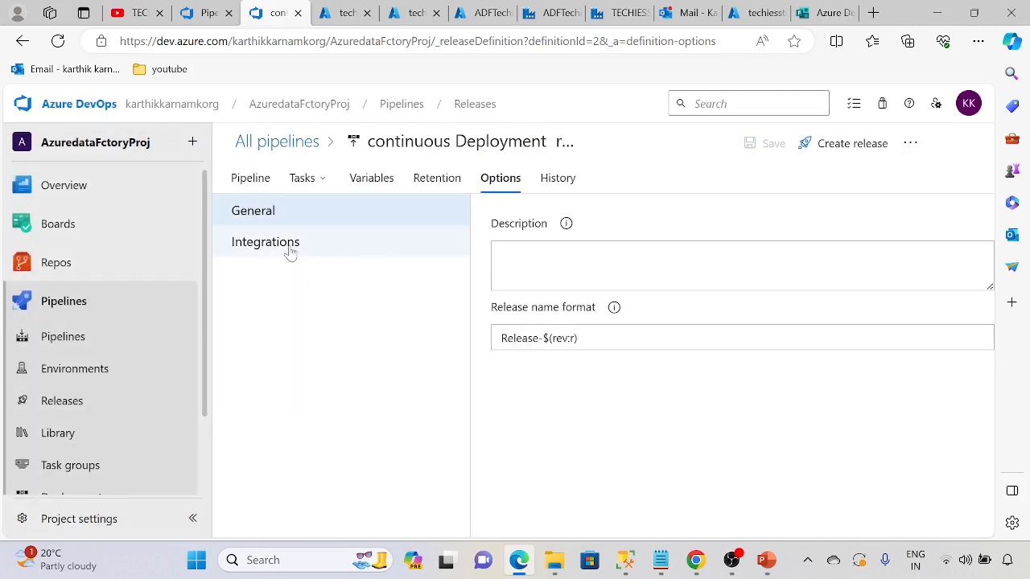
# - Open the PROD stage's pre-deployment conditions in the pipeline diagram and examine the trigger, schedule, approval and gate options
pyautogui.click(251, 179)
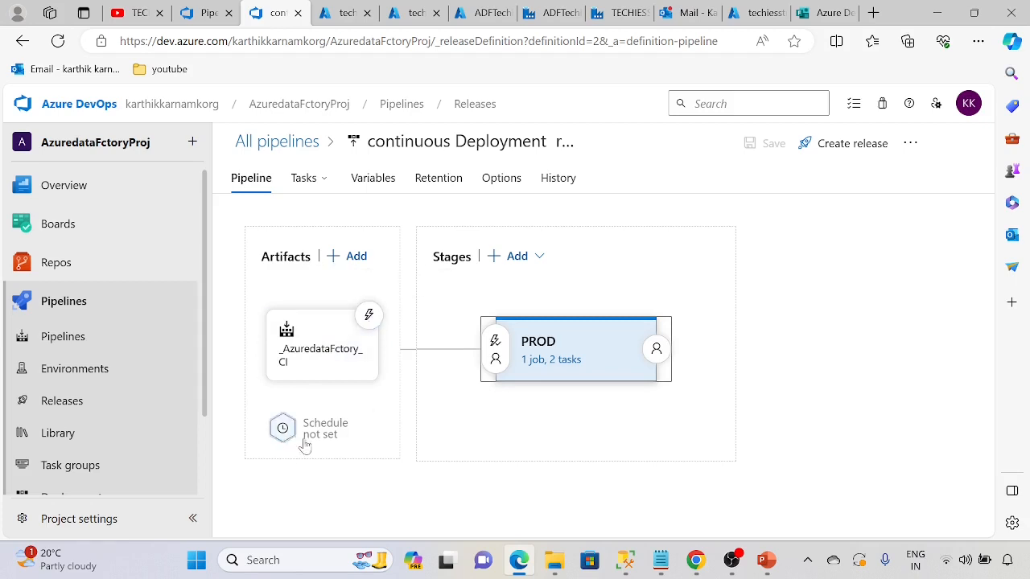
pyautogui.click(493, 346)
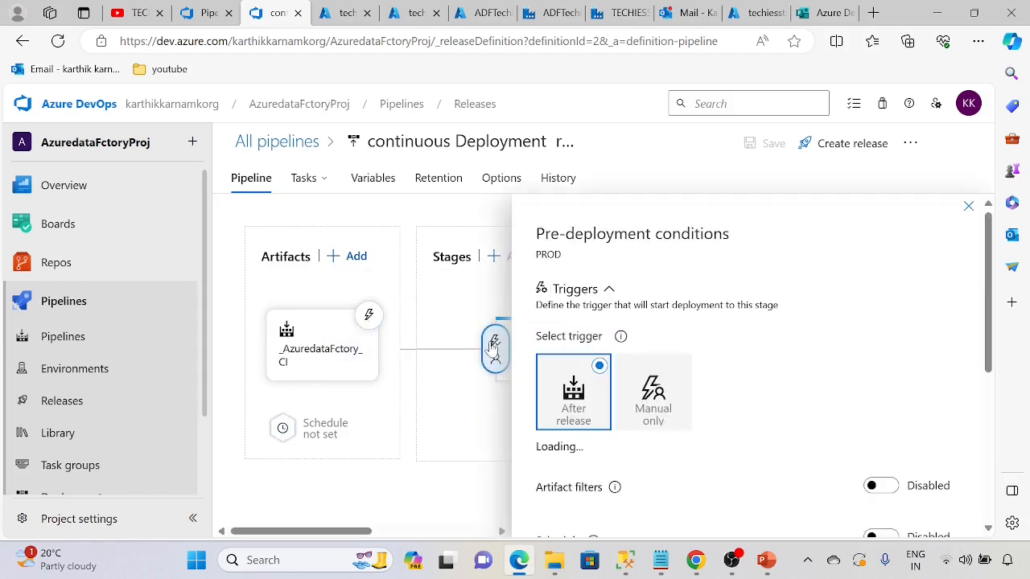
pyautogui.scroll(-2, 675, 426)
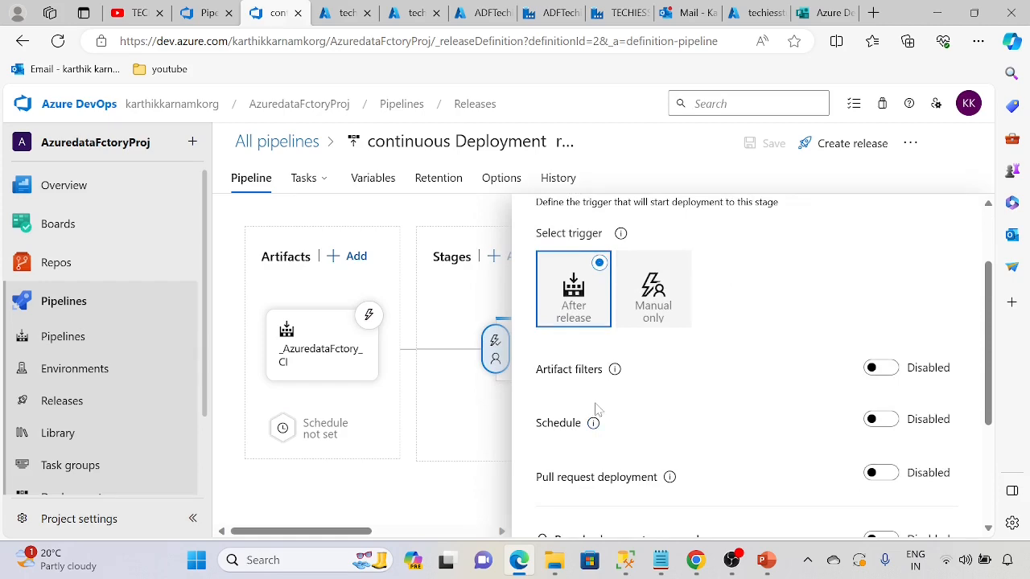
pyautogui.scroll(-3, 598, 410)
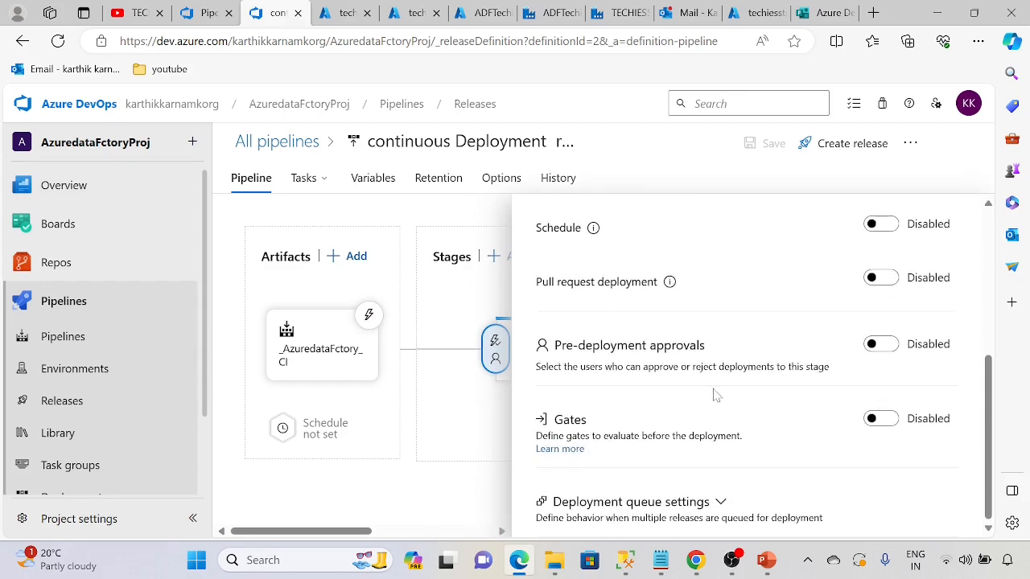
pyautogui.scroll(3, 711, 395)
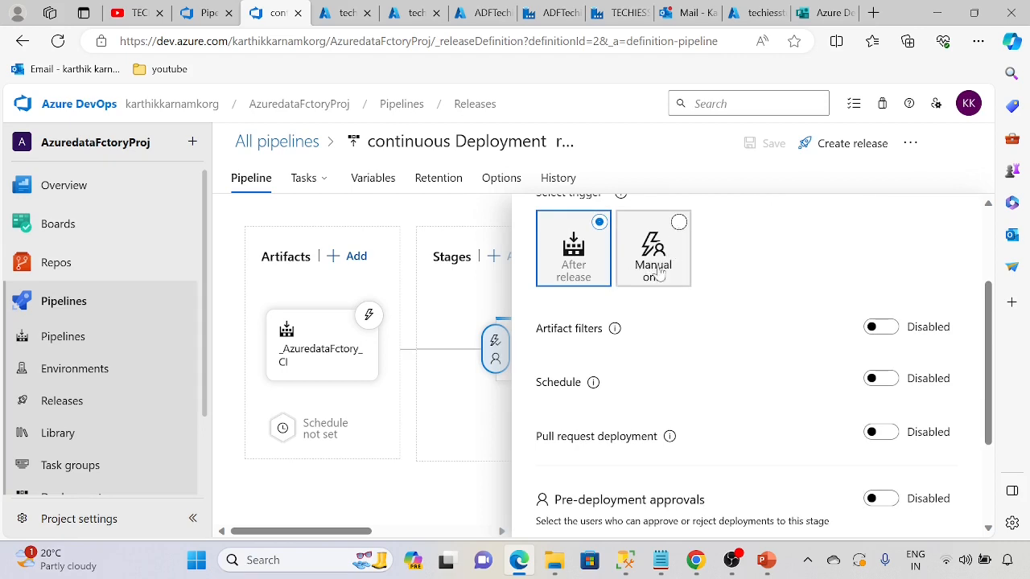
pyautogui.click(469, 426)
pyautogui.scroll(2, 767, 437)
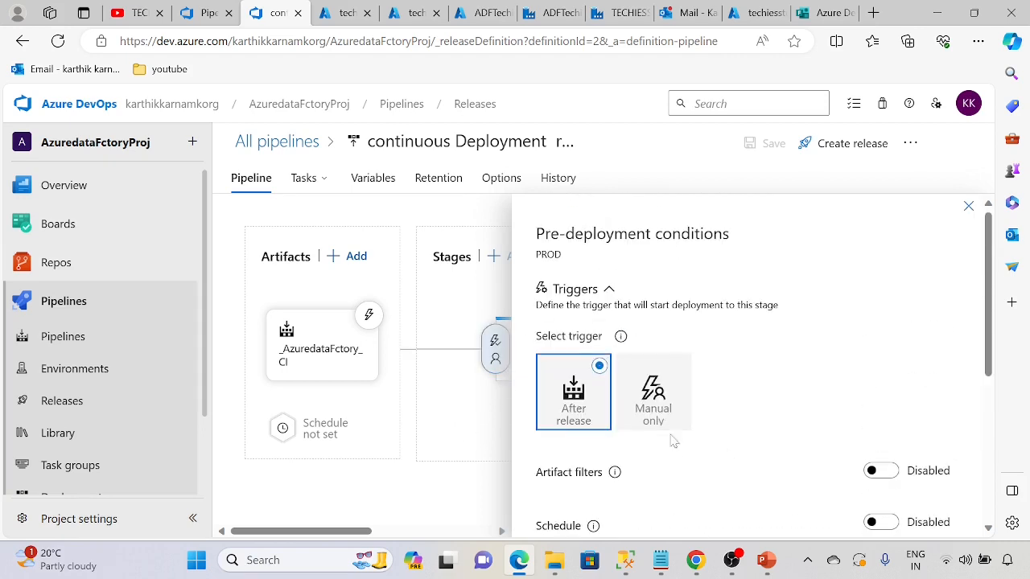
pyautogui.scroll(-4, 651, 449)
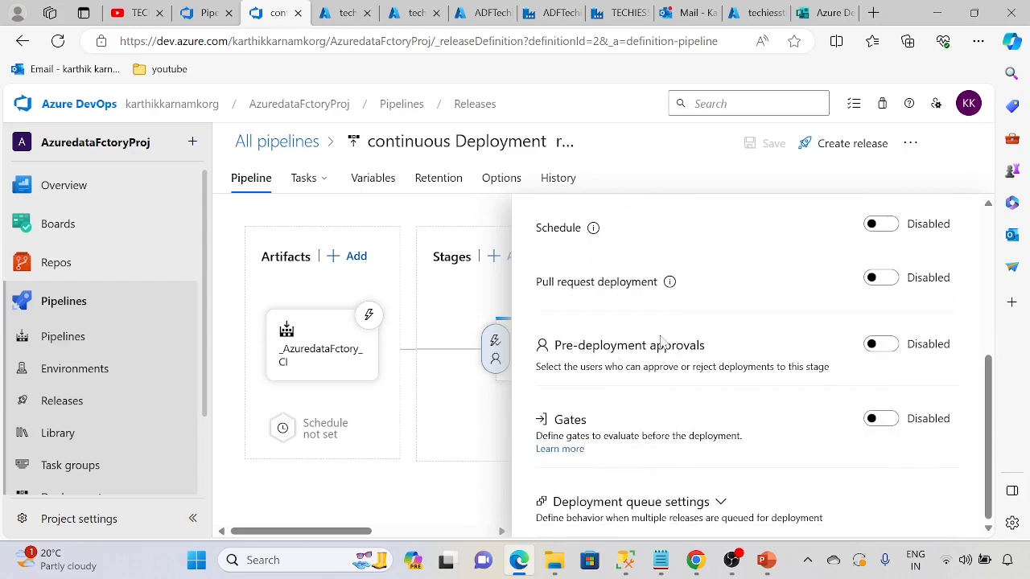
# - Enable pre-deployment approvals for the PROD stage and add the project owner's account as approver
pyautogui.click(882, 348)
pyautogui.scroll(-1, 636, 334)
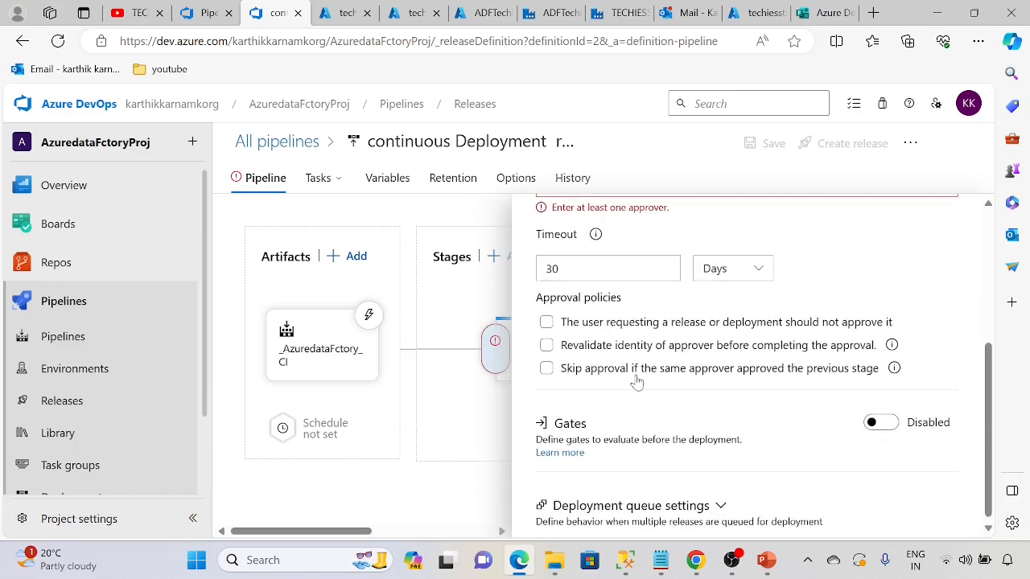
pyautogui.scroll(1, 644, 424)
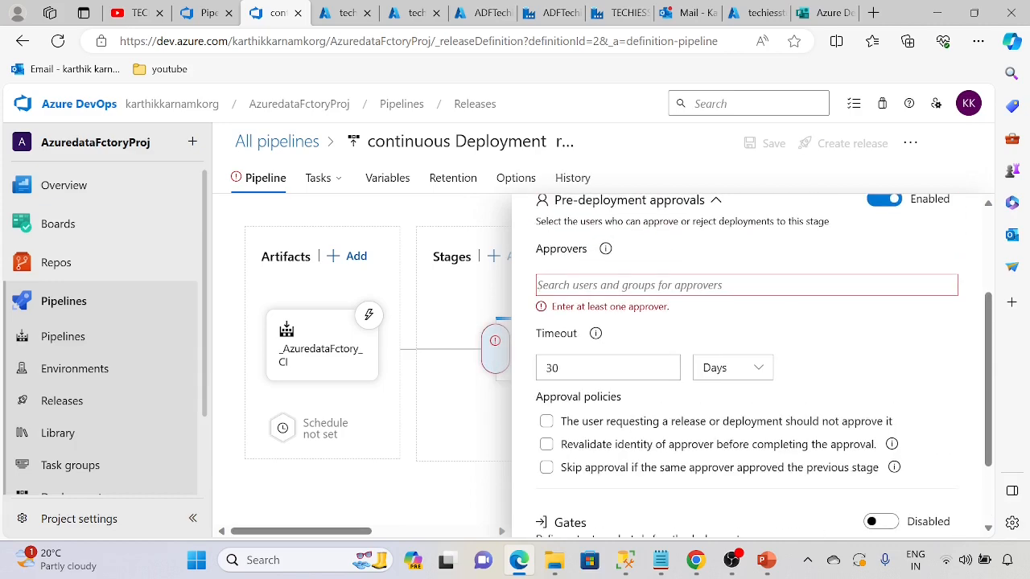
pyautogui.write('karthik')
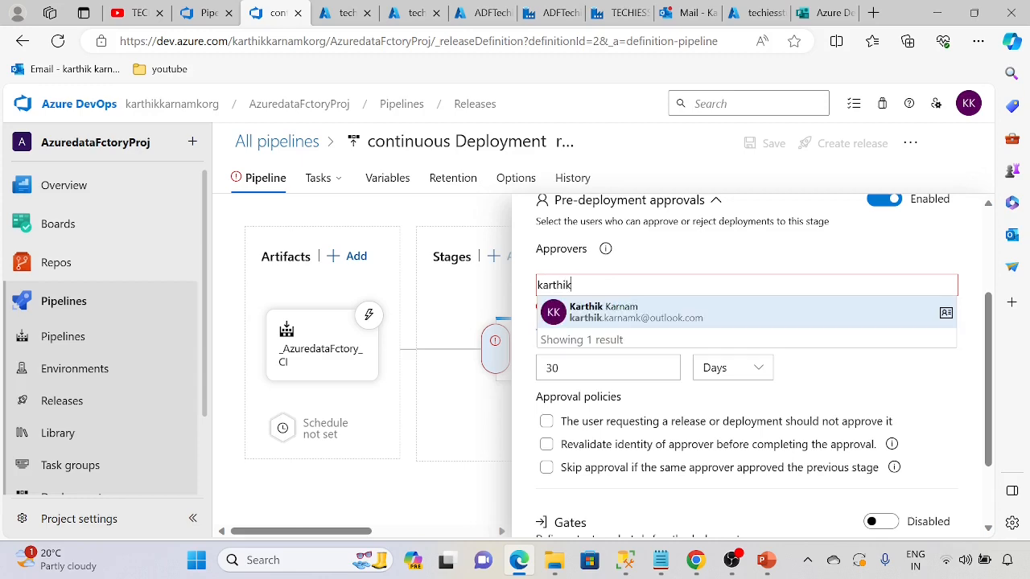
pyautogui.click(631, 316)
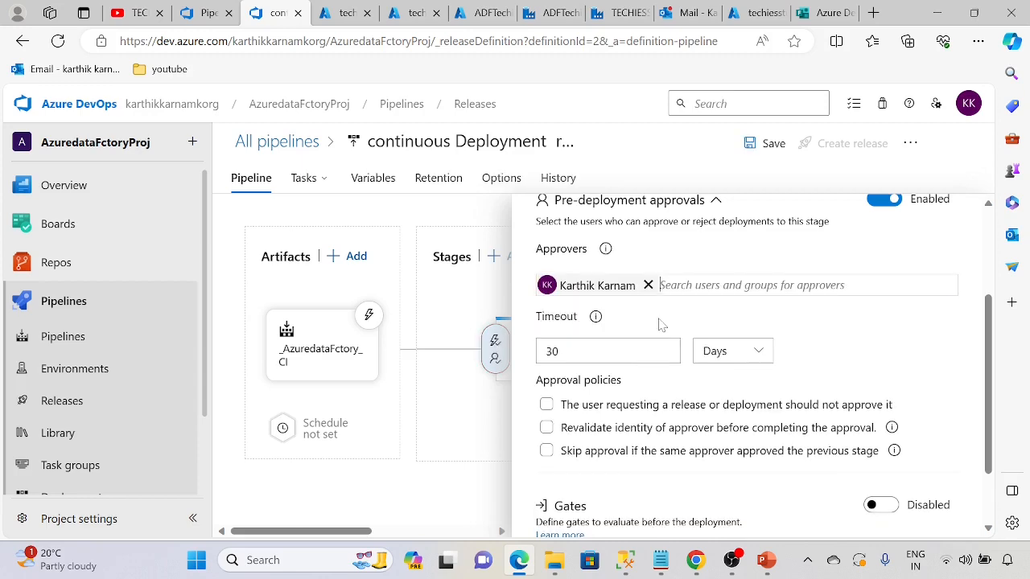
pyautogui.scroll(-1, 660, 324)
# - Save the release pipeline with the PROD approval settings, leaving the comment blank
pyautogui.scroll(3, 655, 345)
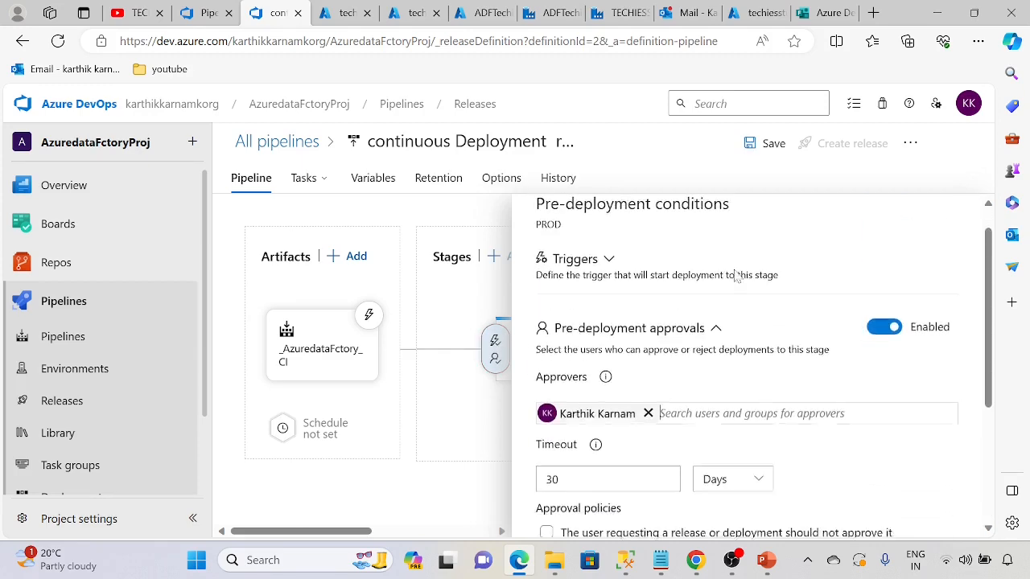
pyautogui.scroll(-1, 735, 277)
pyautogui.click(765, 143)
pyautogui.click(568, 373)
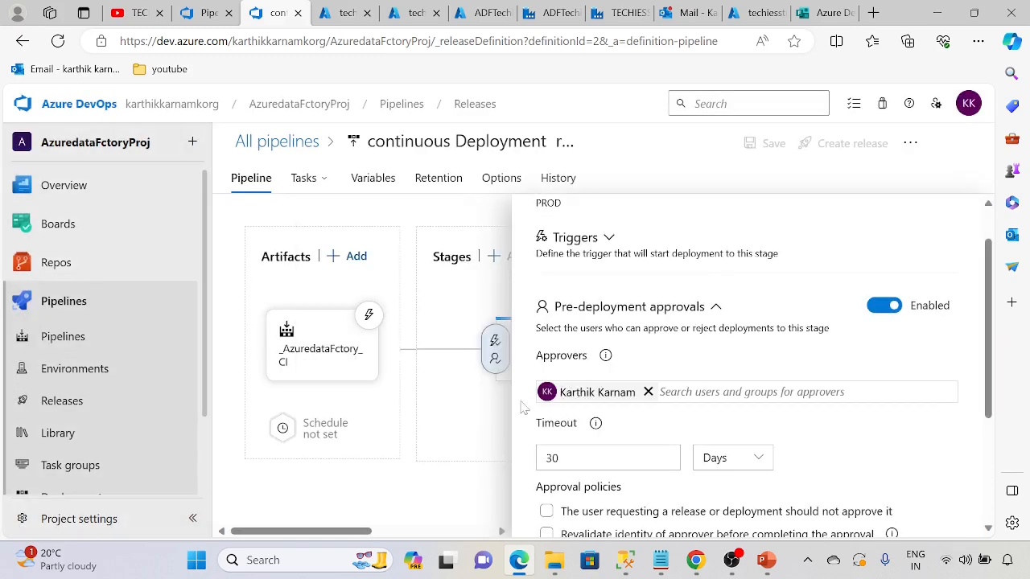
# - Review the PROD approval timeout, its available time units, the approval policies and the gates section
pyautogui.scroll(1, 643, 360)
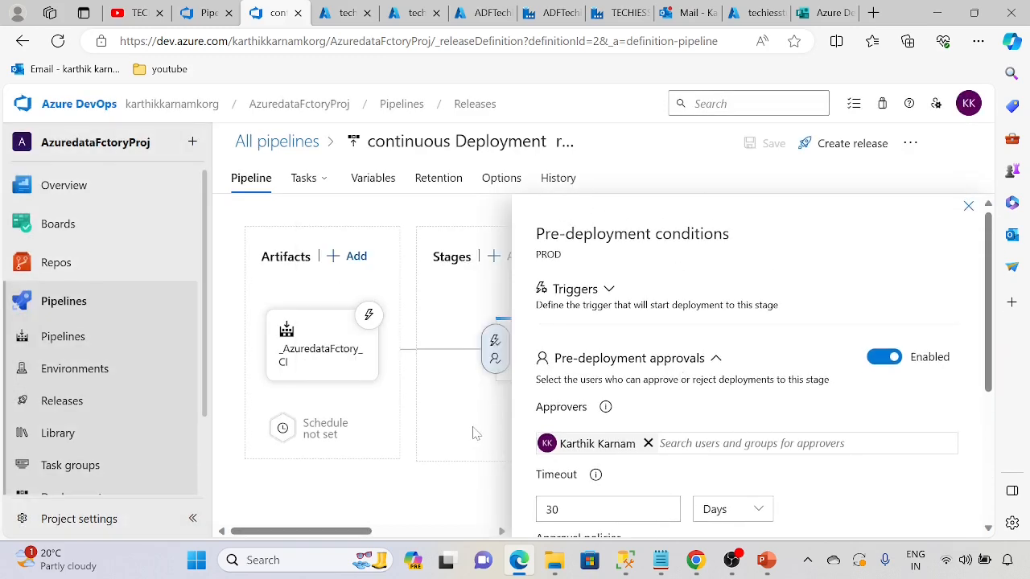
pyautogui.scroll(-3, 532, 448)
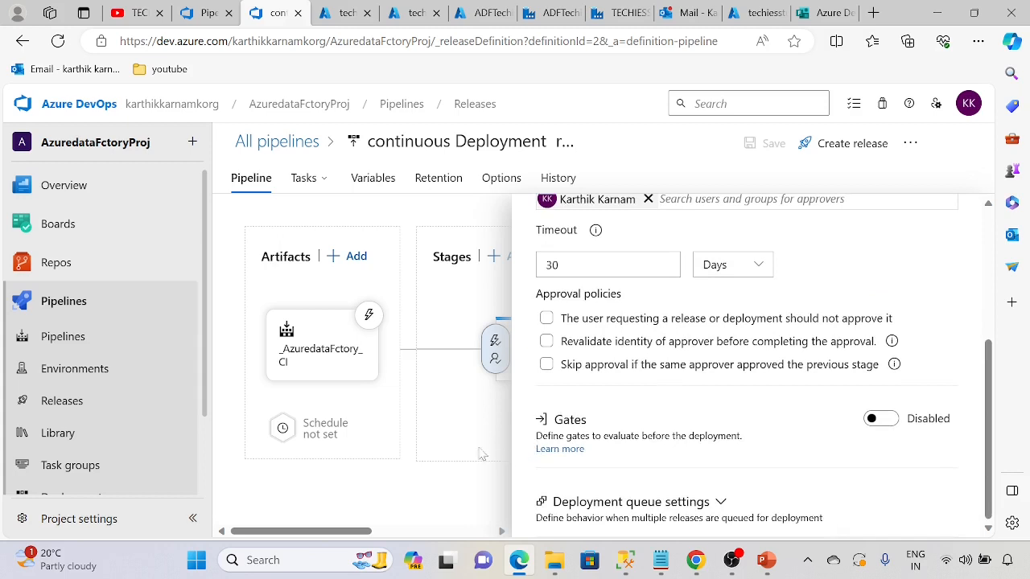
pyautogui.click(563, 266)
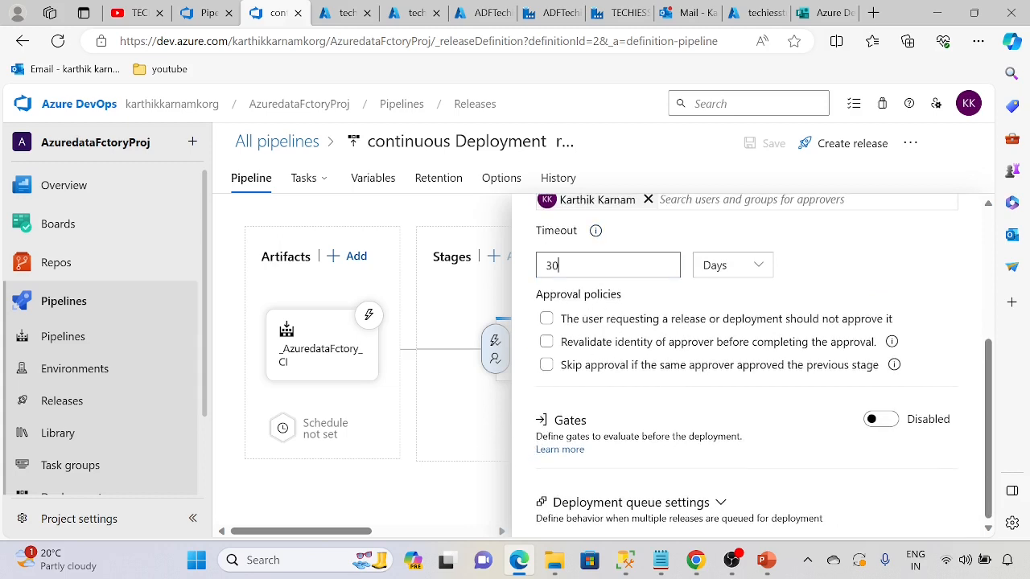
pyautogui.click(713, 270)
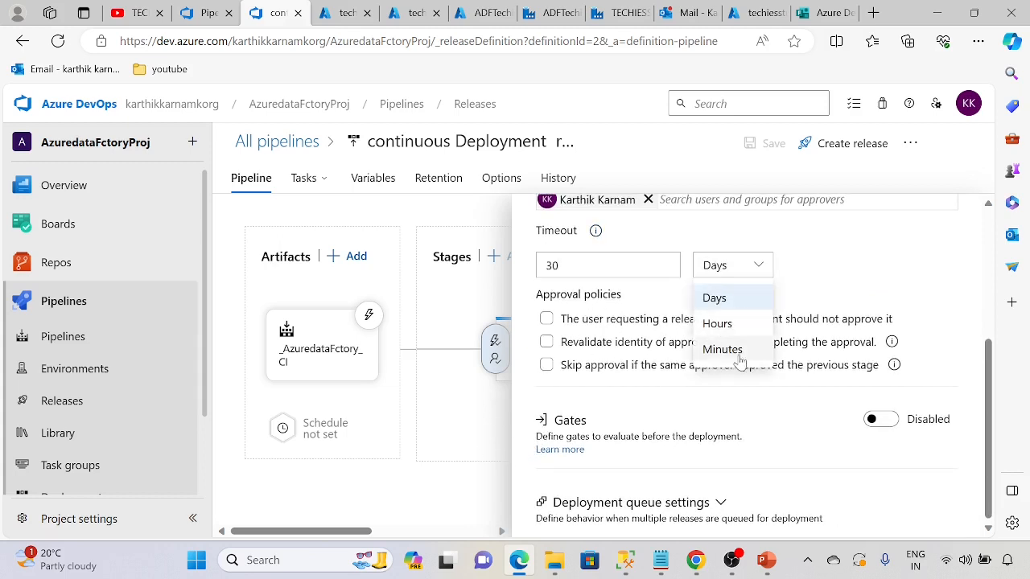
pyautogui.click(491, 443)
pyautogui.scroll(3, 764, 386)
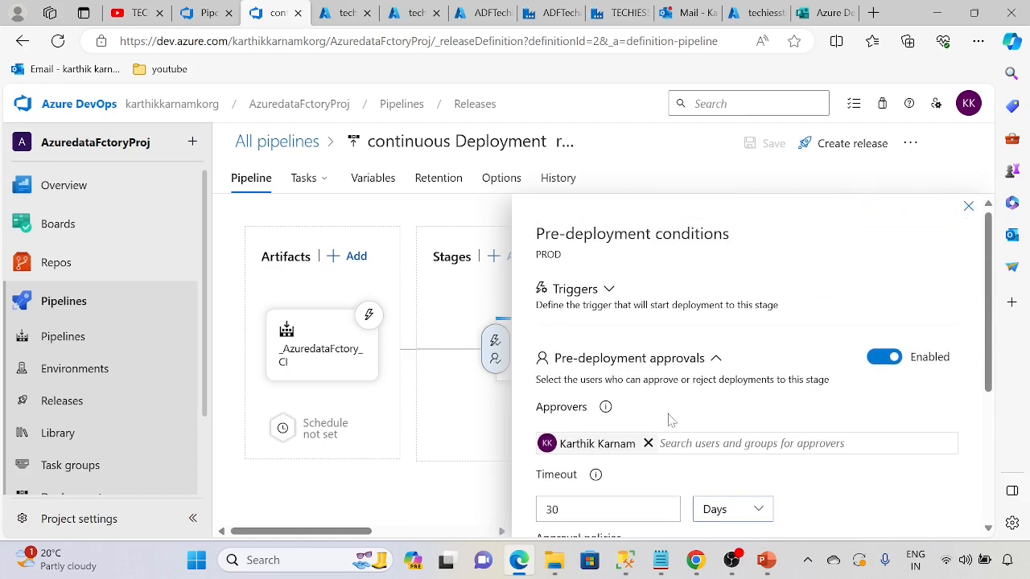
# - Close the pre-deployment conditions and create a new release from version 11 of the _AzuredataFctory_CI artifact
pyautogui.click(969, 209)
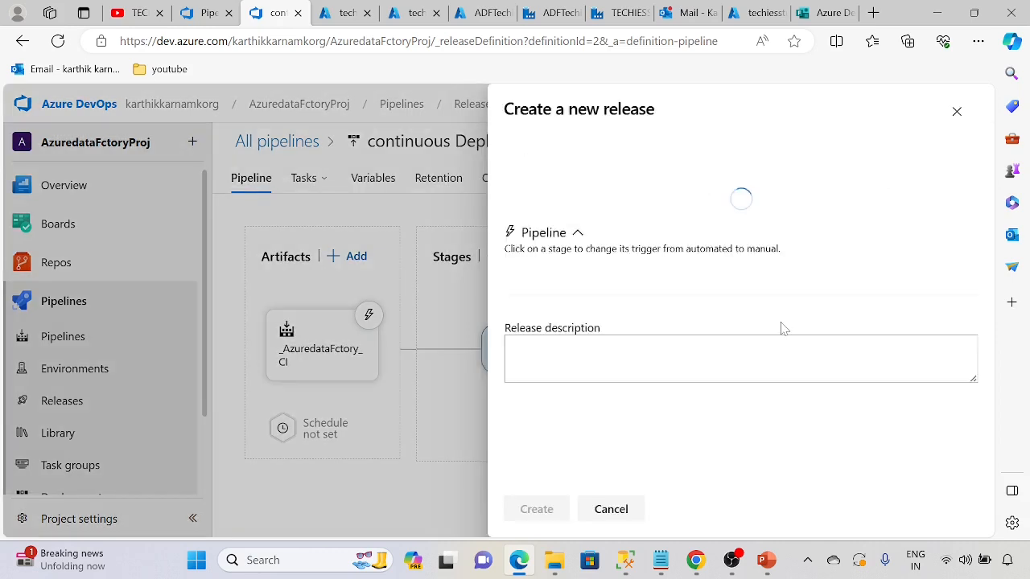
pyautogui.scroll(-2, 643, 424)
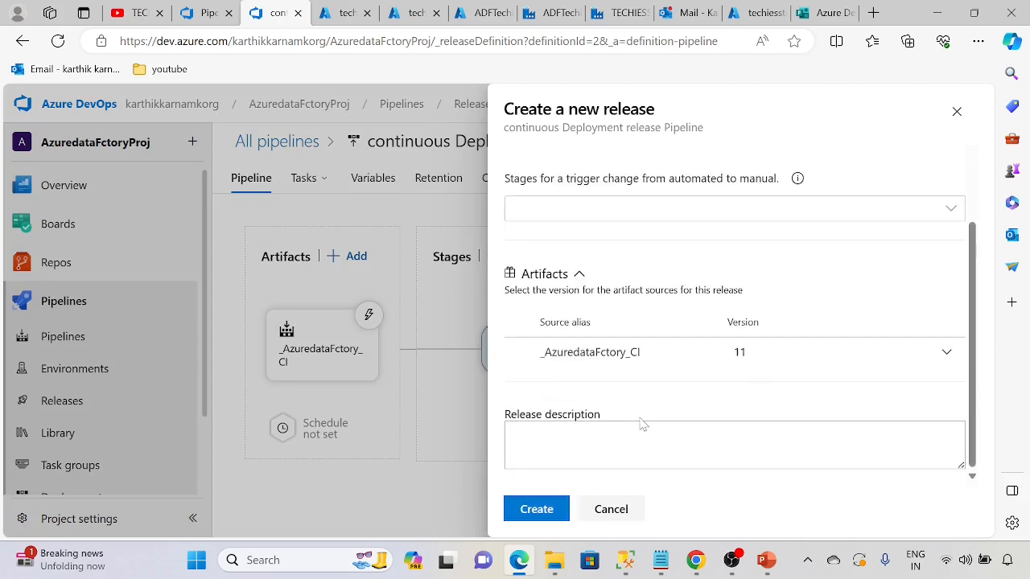
pyautogui.click(554, 510)
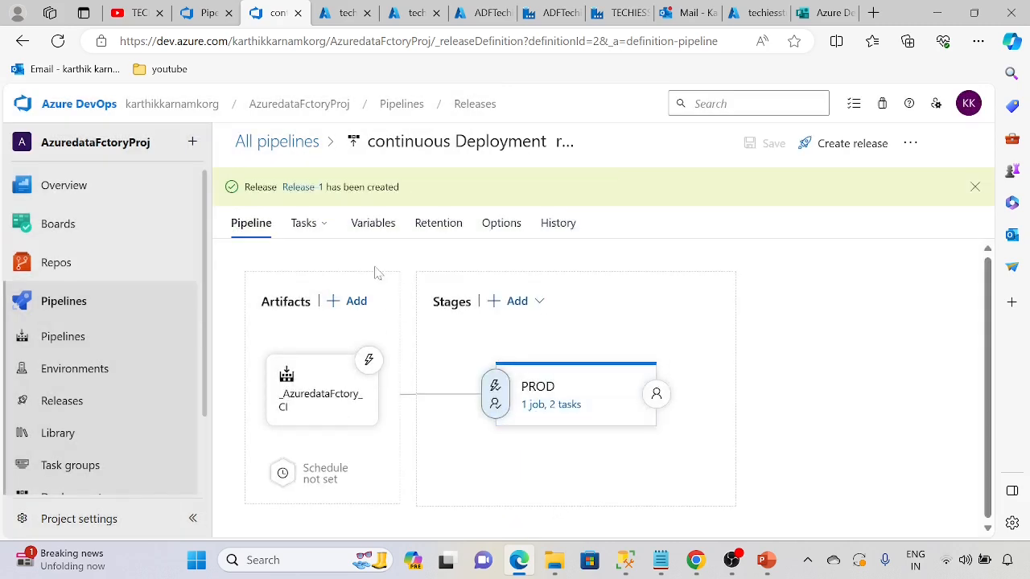
# - Open the newly created release in a separate browser tab and dismiss the introduction to the release summary page
pyautogui.rightClick(301, 190)
pyautogui.press('Escape')
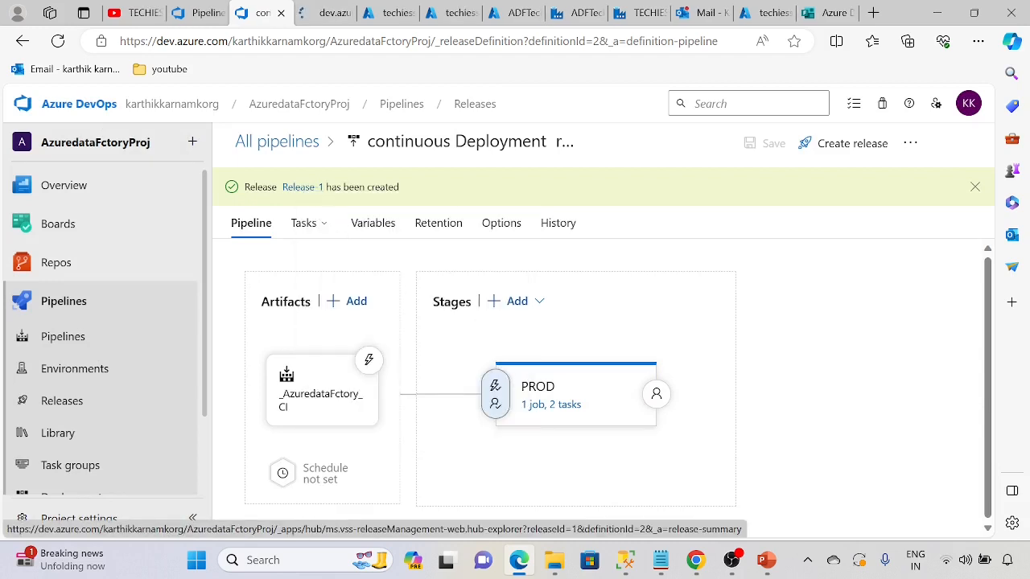
pyautogui.click(308, 12)
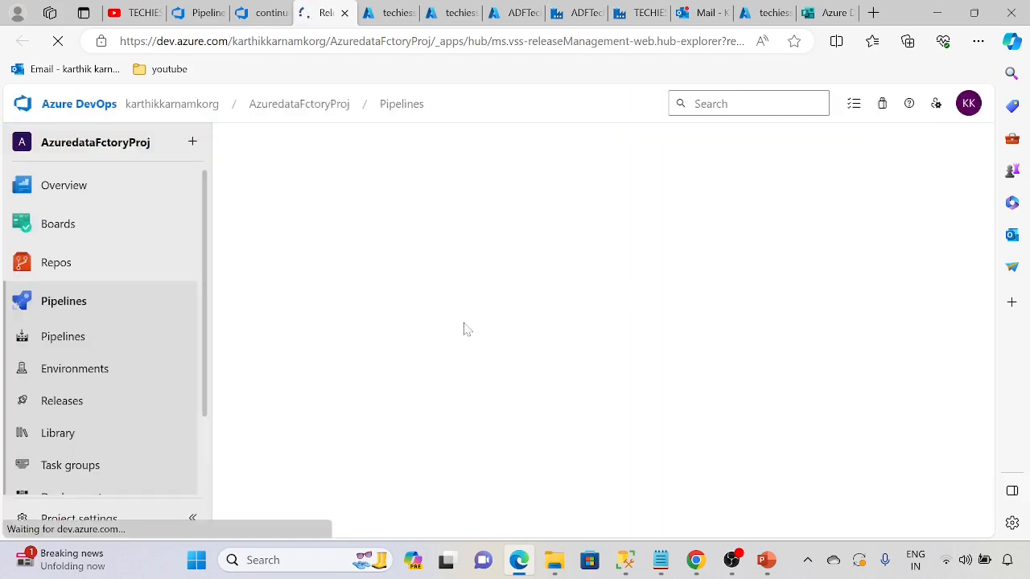
pyautogui.click(273, 14)
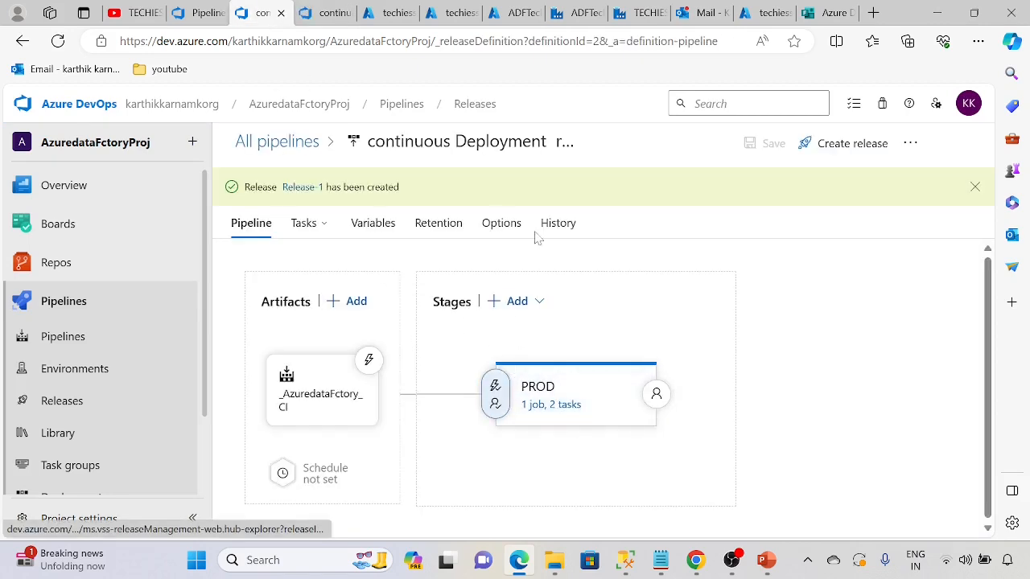
pyautogui.click(326, 13)
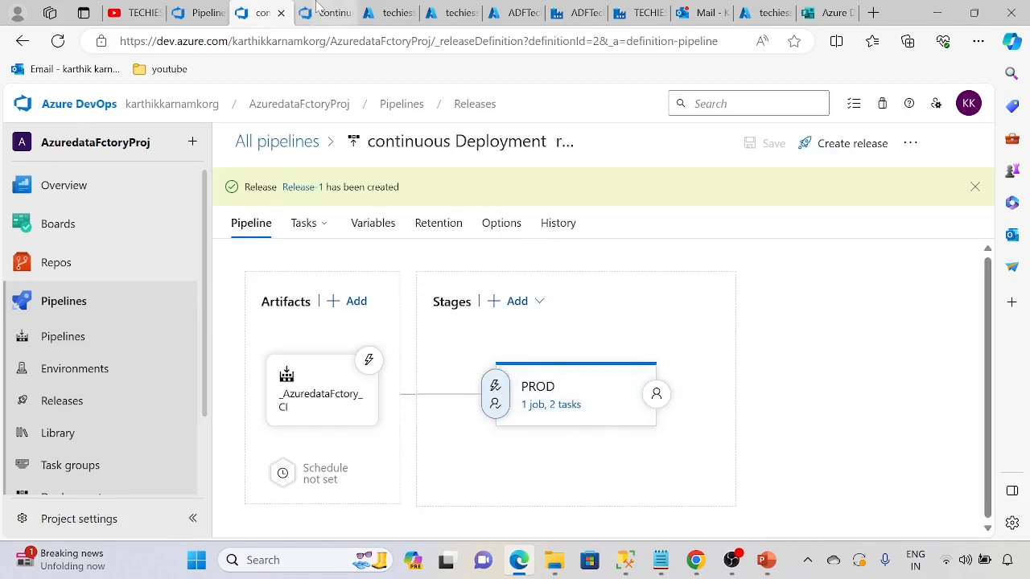
pyautogui.scroll(-2, 697, 333)
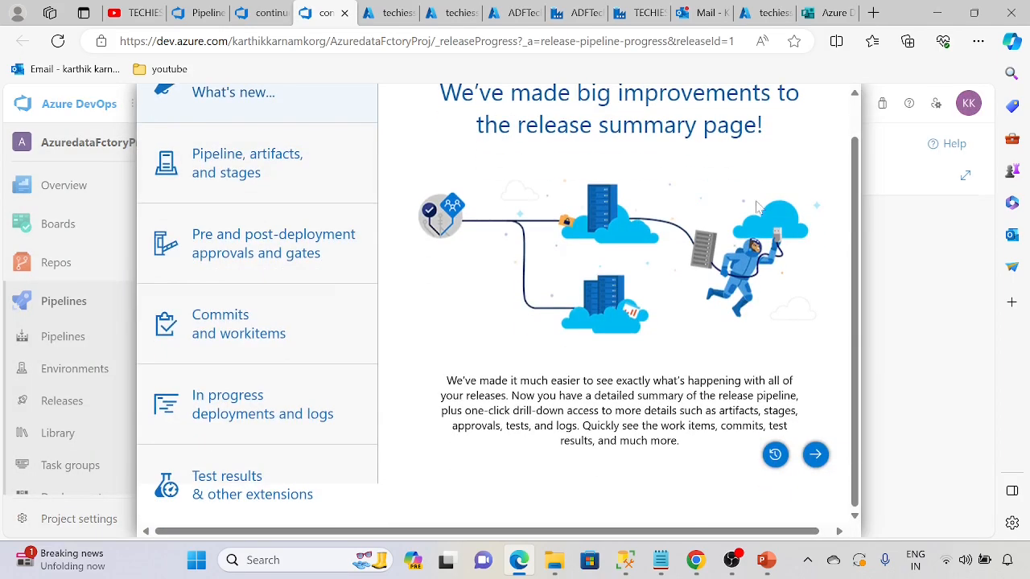
pyautogui.scroll(2, 760, 225)
pyautogui.click(821, 106)
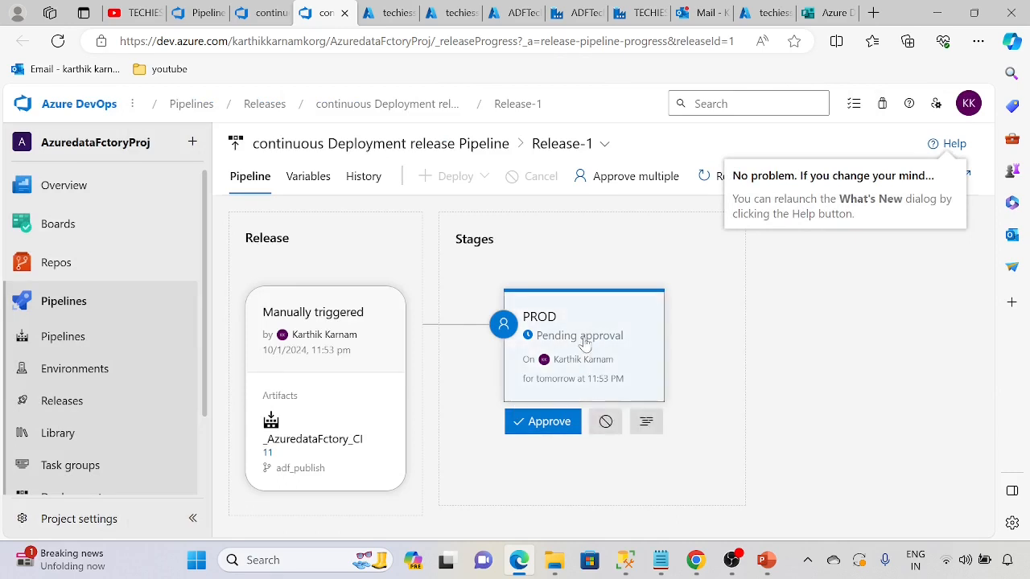
# - Approve the pending PROD deployment of Release-1 without a comment and close the approval details
pyautogui.click(537, 430)
pyautogui.scroll(-1, 499, 434)
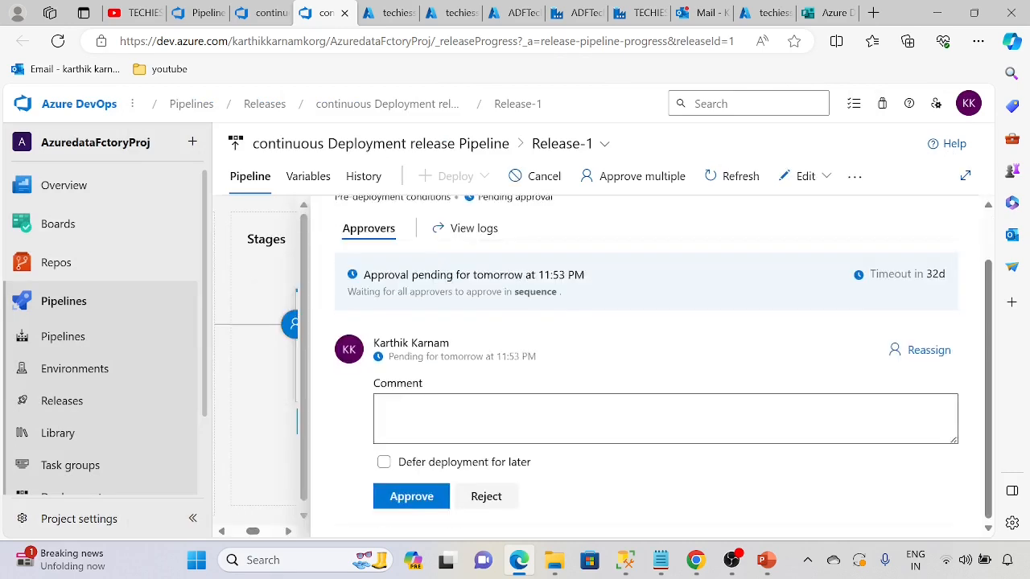
pyautogui.click(439, 503)
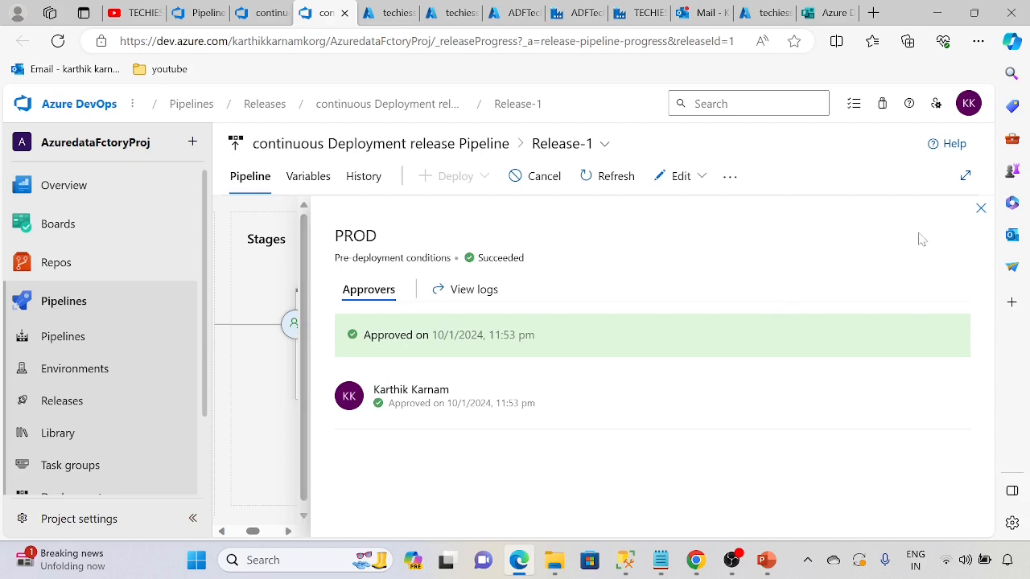
pyautogui.click(981, 209)
# - Open the PROD deployment logs and examine the agent job's progress and the incremental deployment task's full log
pyautogui.moveTo(554, 362)
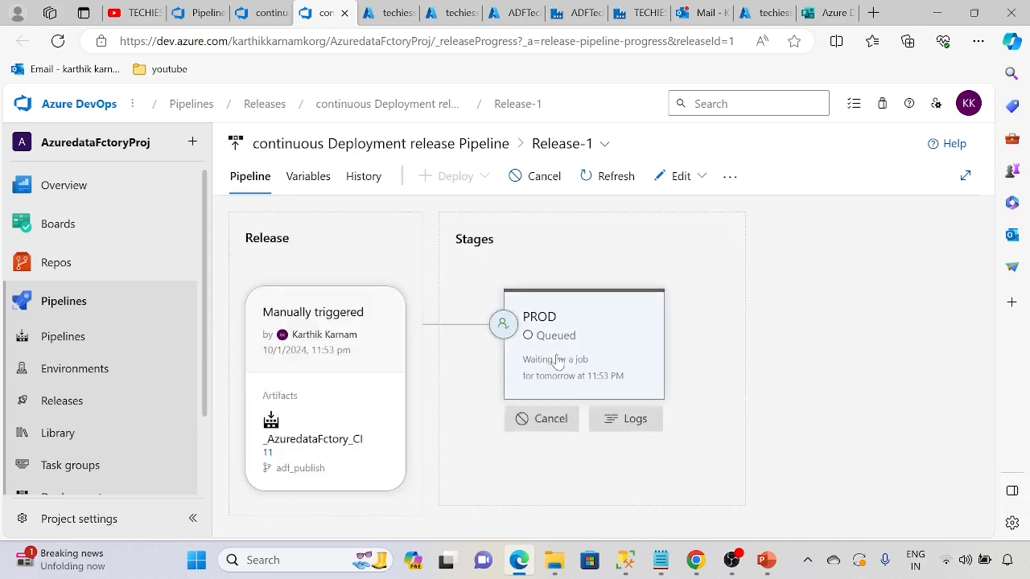
pyautogui.click(618, 425)
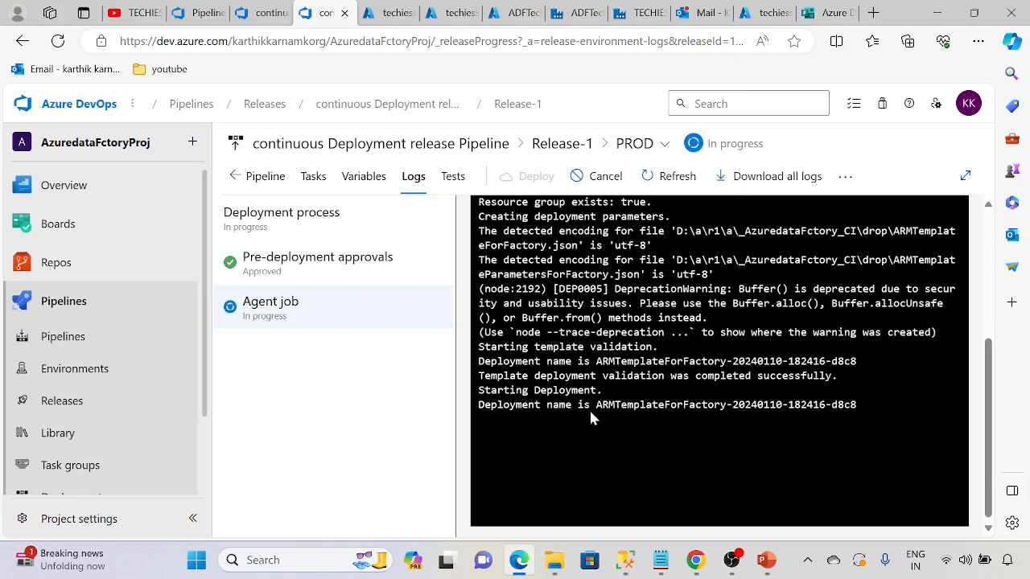
pyautogui.scroll(3, 588, 409)
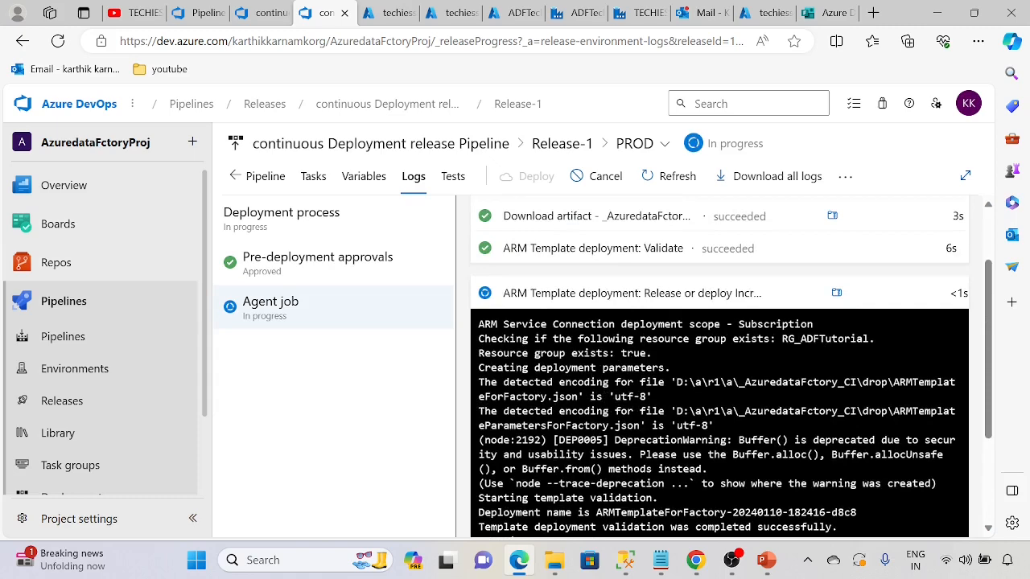
pyautogui.scroll(-3, 589, 409)
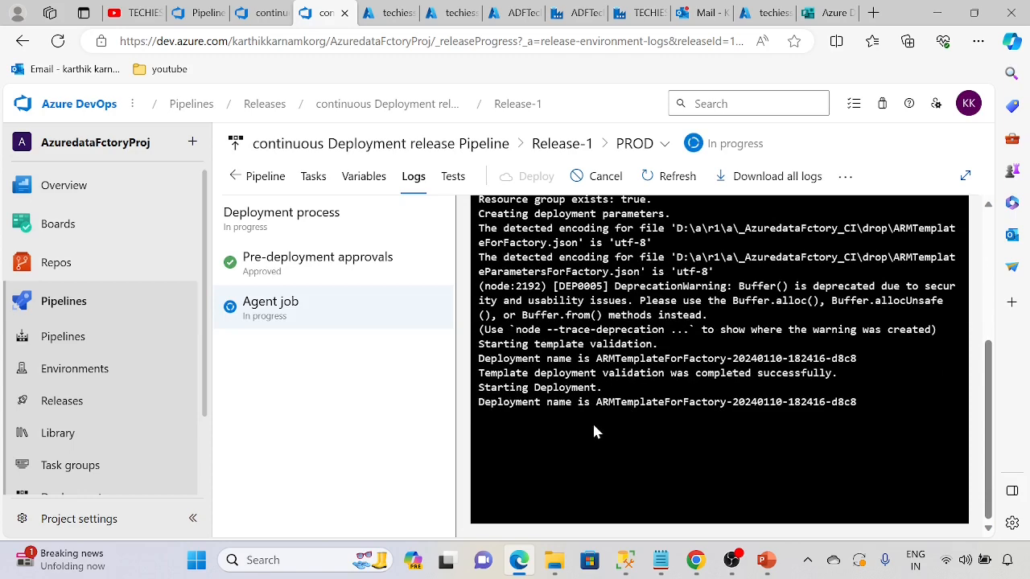
pyautogui.scroll(3, 593, 425)
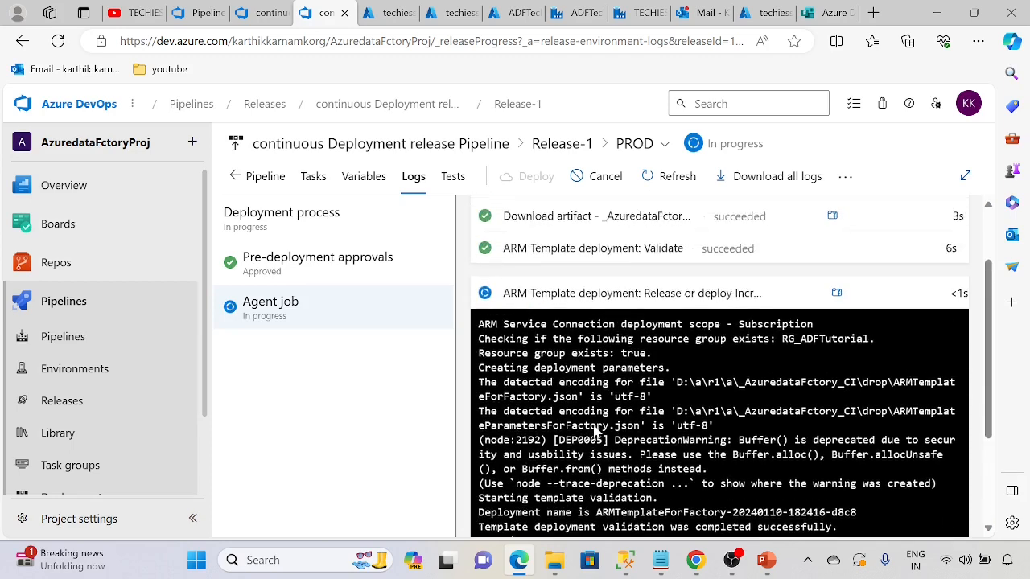
pyautogui.click(635, 294)
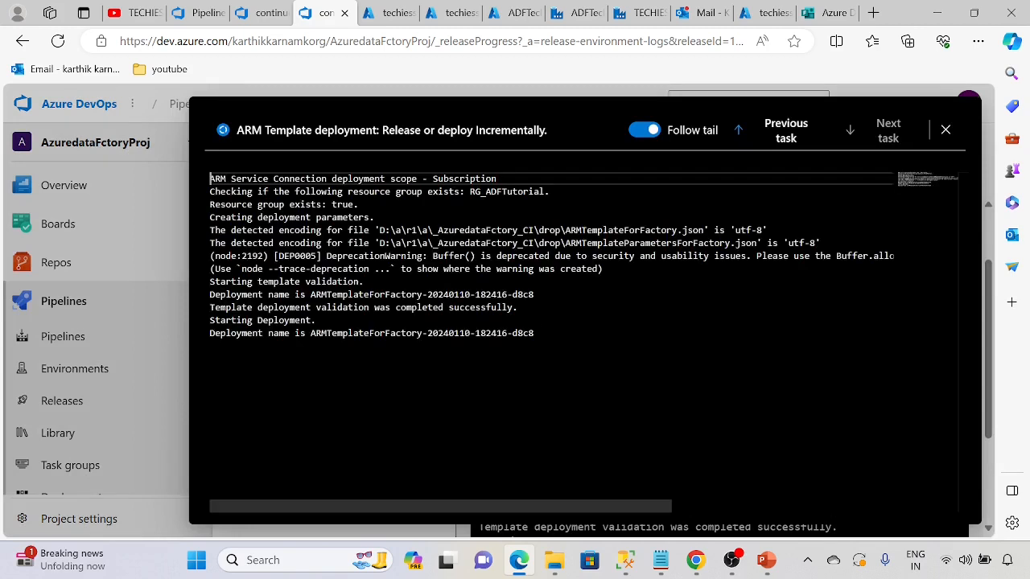
pyautogui.moveTo(316, 321); pyautogui.dragTo(201, 328)
pyautogui.click(533, 333)
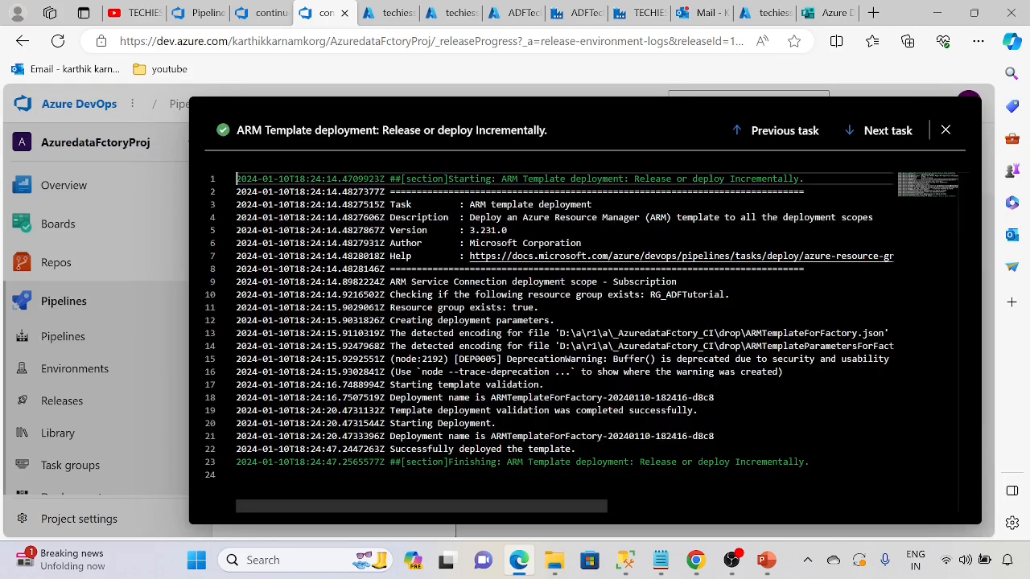
pyautogui.click(945, 130)
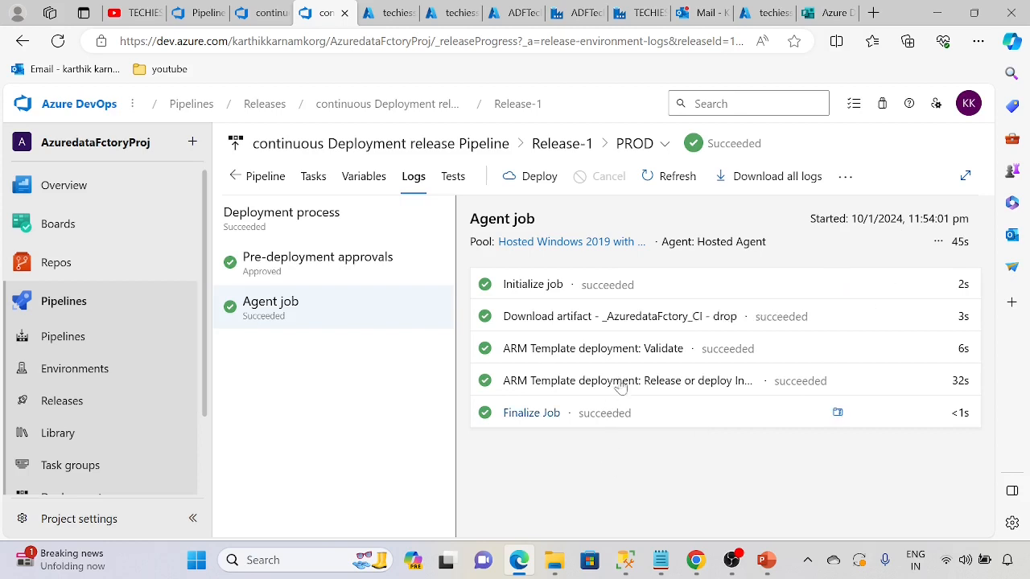
# - Switch to the ADFTechiesStudy data factory, reload it, and compare its pipelines with those in TECHIESSTUDYDEMO
pyautogui.click(575, 13)
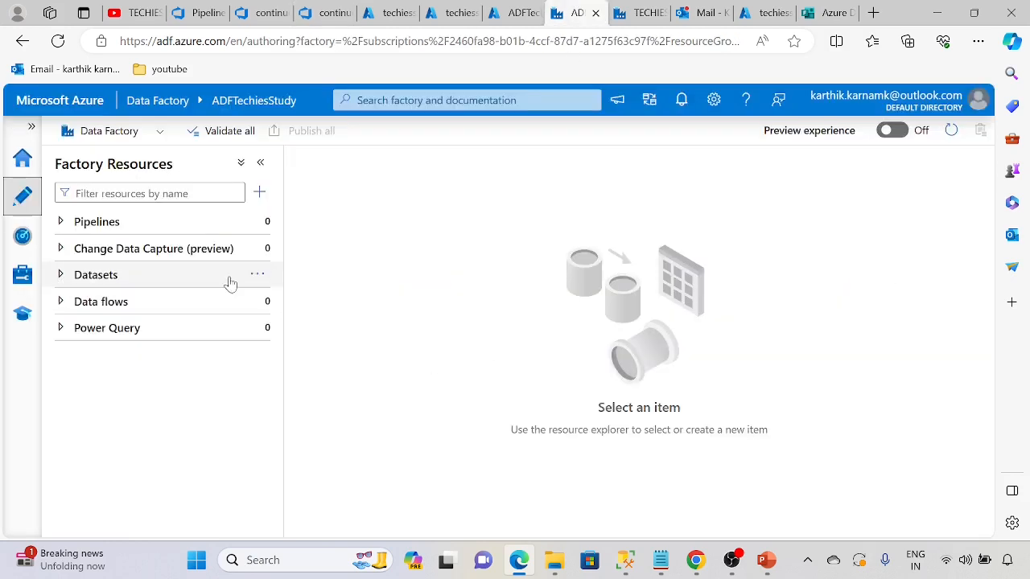
pyautogui.click(57, 41)
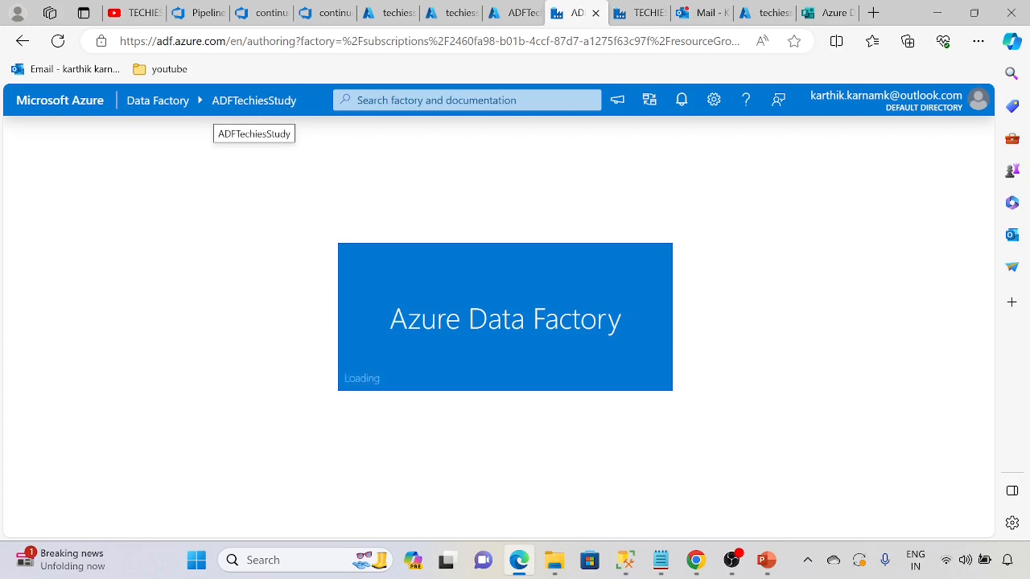
pyautogui.click(649, 13)
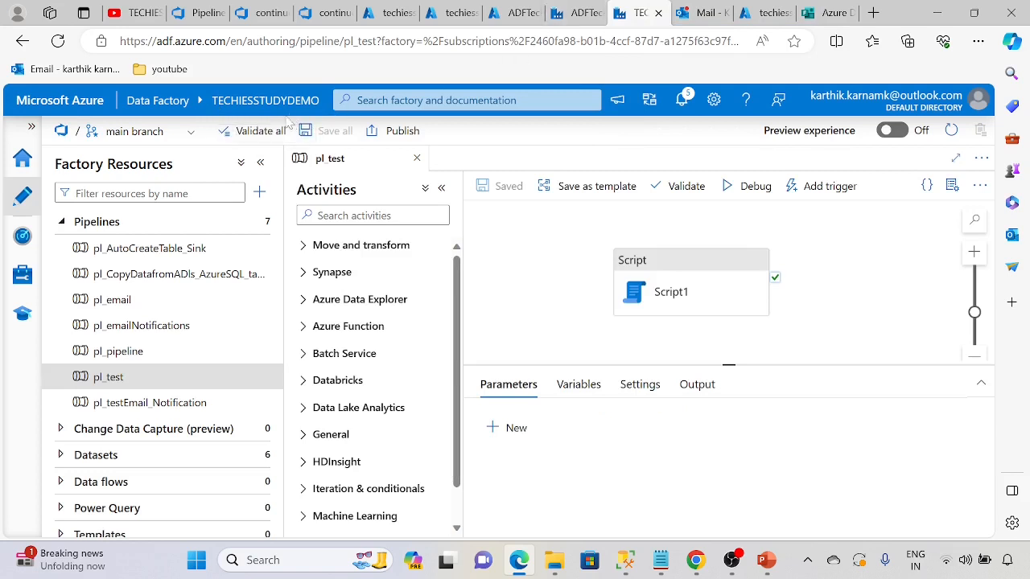
pyautogui.click(568, 8)
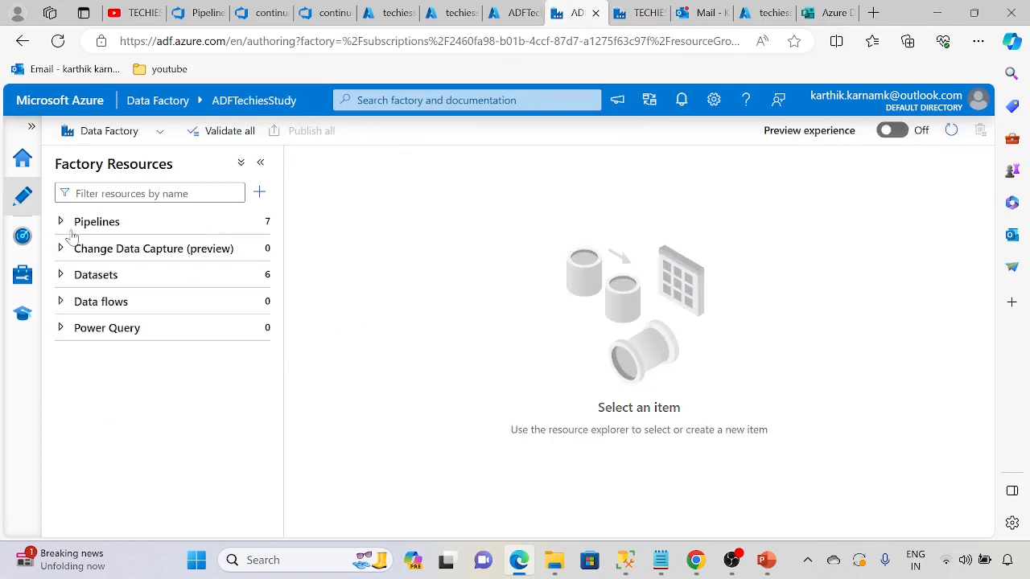
pyautogui.click(61, 224)
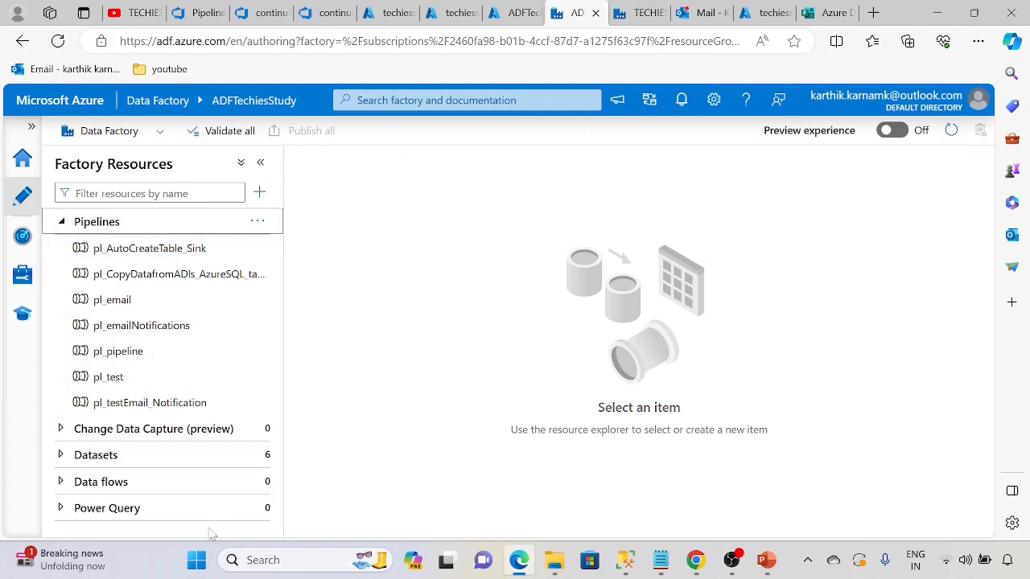
# - Open the ls_AzureSQL linked service in ADFTechiesStudy, test its connection, and review its Key Vault secret and server settings
pyautogui.click(64, 228)
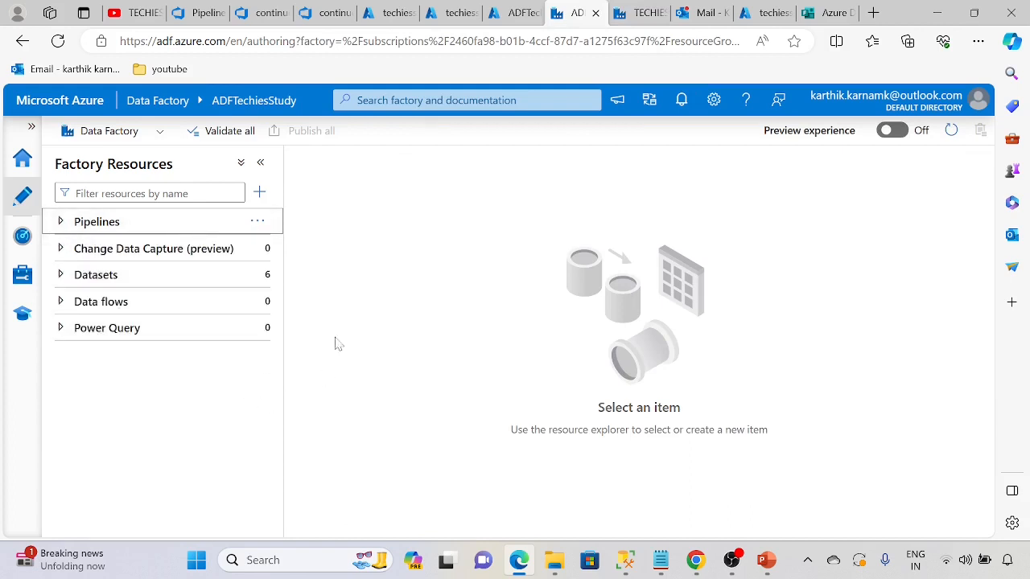
pyautogui.click(22, 274)
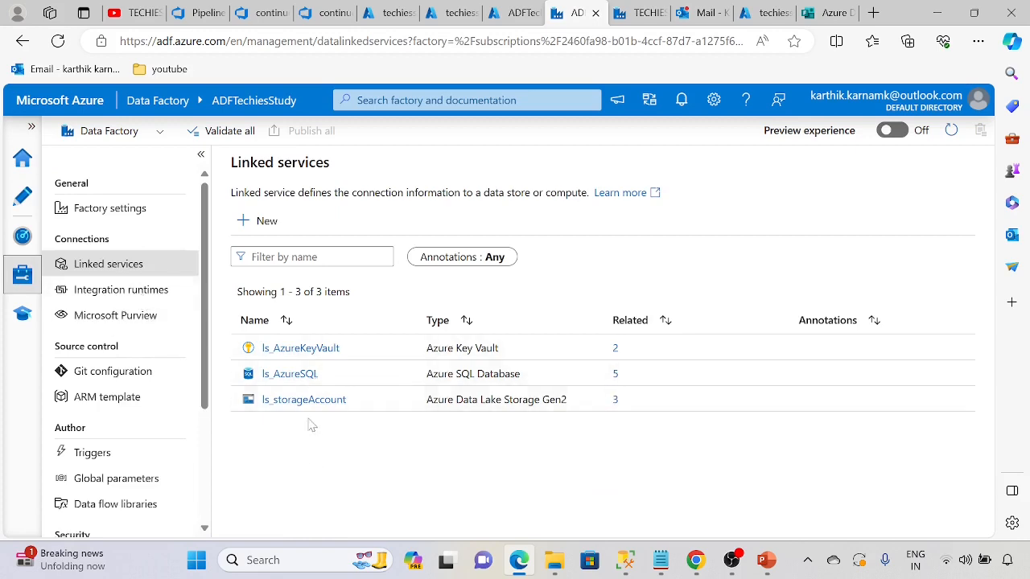
pyautogui.click(296, 374)
pyautogui.scroll(-10, 853, 427)
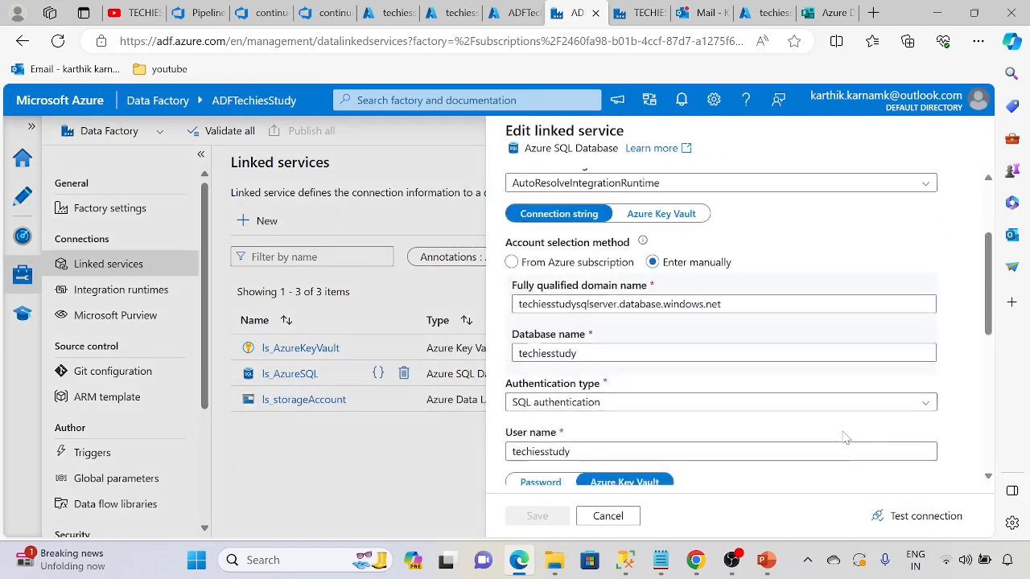
pyautogui.click(938, 519)
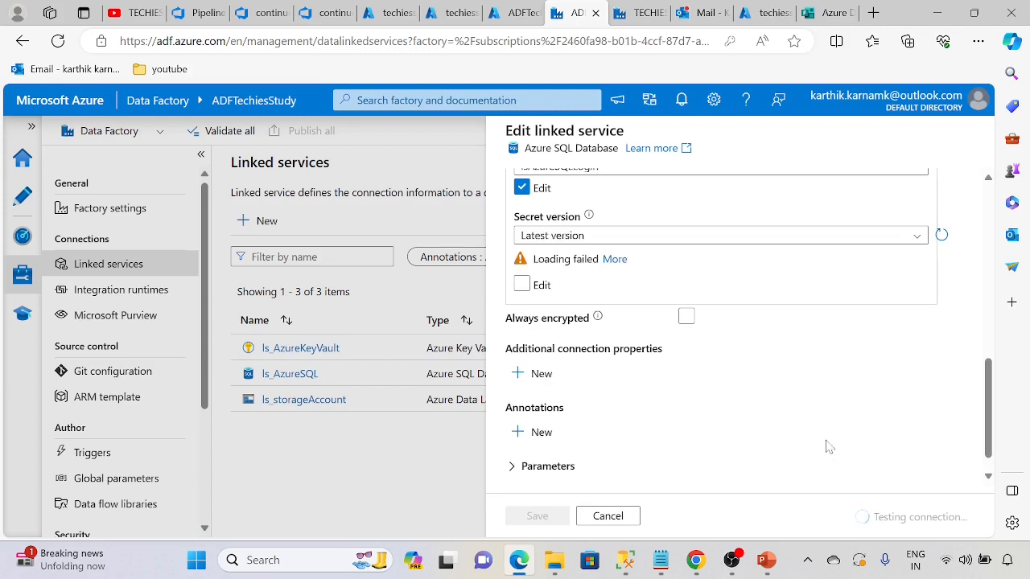
pyautogui.scroll(-1, 809, 467)
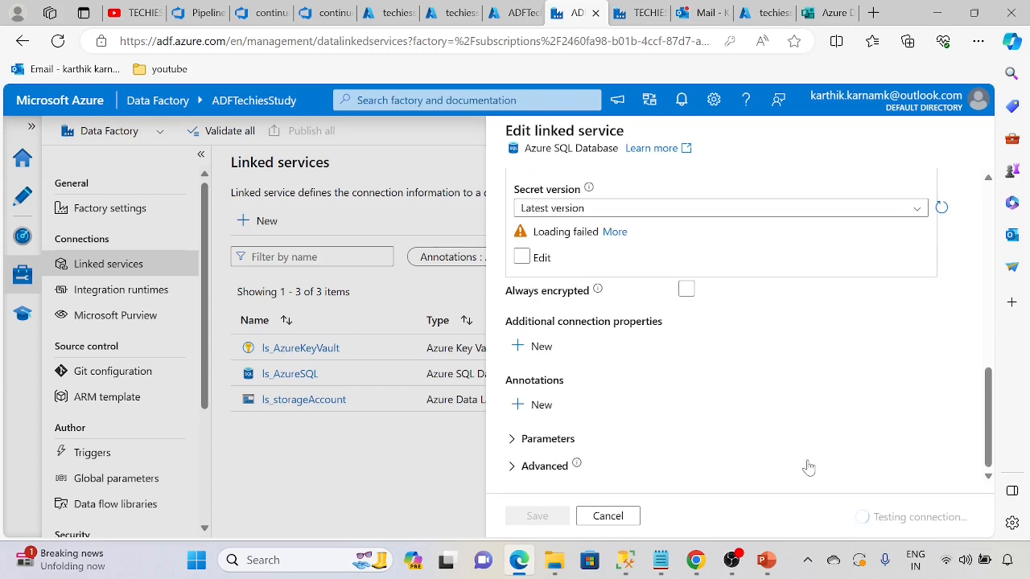
pyautogui.scroll(6, 809, 468)
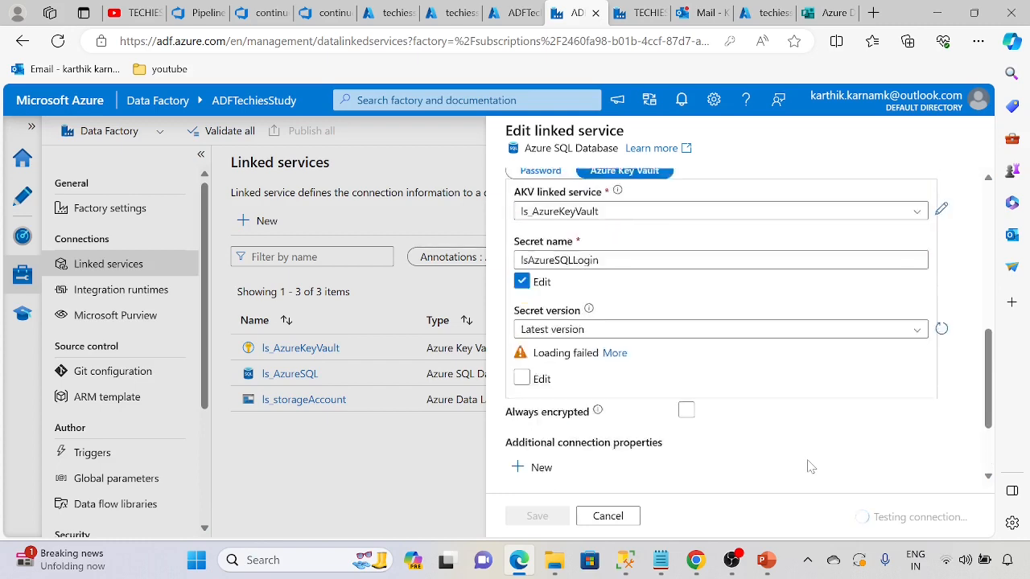
pyautogui.scroll(2, 809, 468)
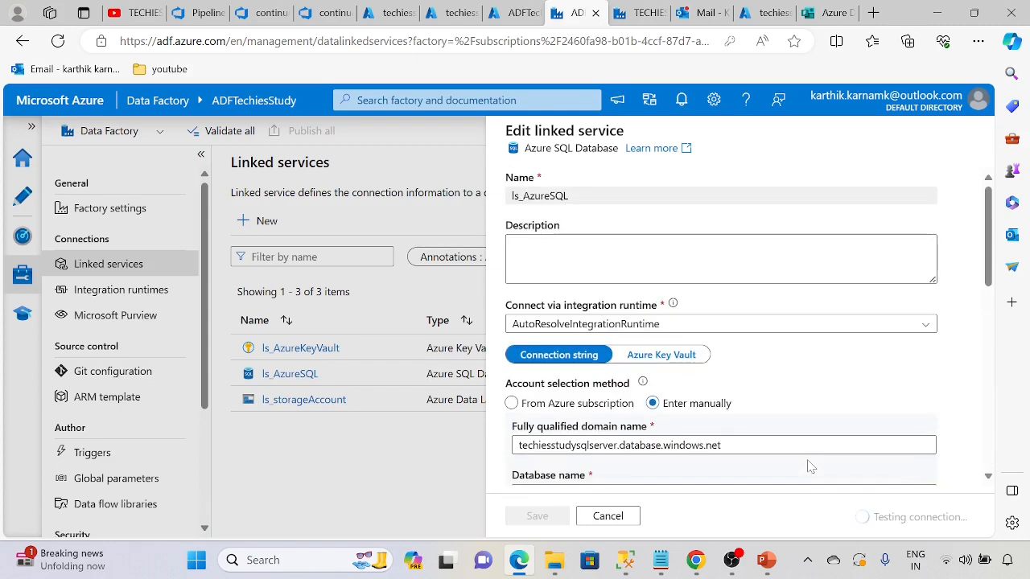
pyautogui.scroll(-8, 809, 467)
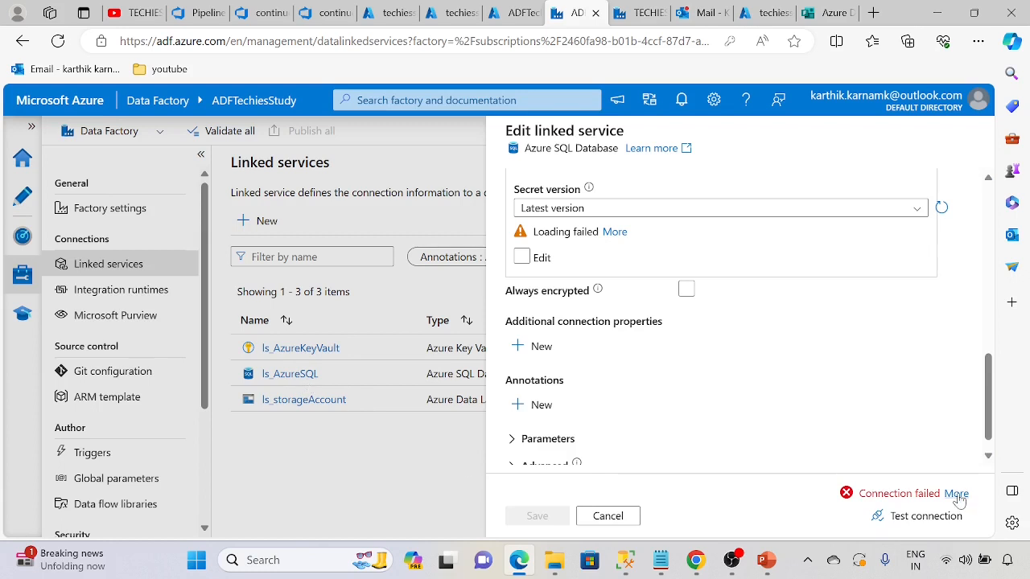
# - Read the error details of the ls_AzureSQL connection test and close the linked service without saving
pyautogui.click(955, 494)
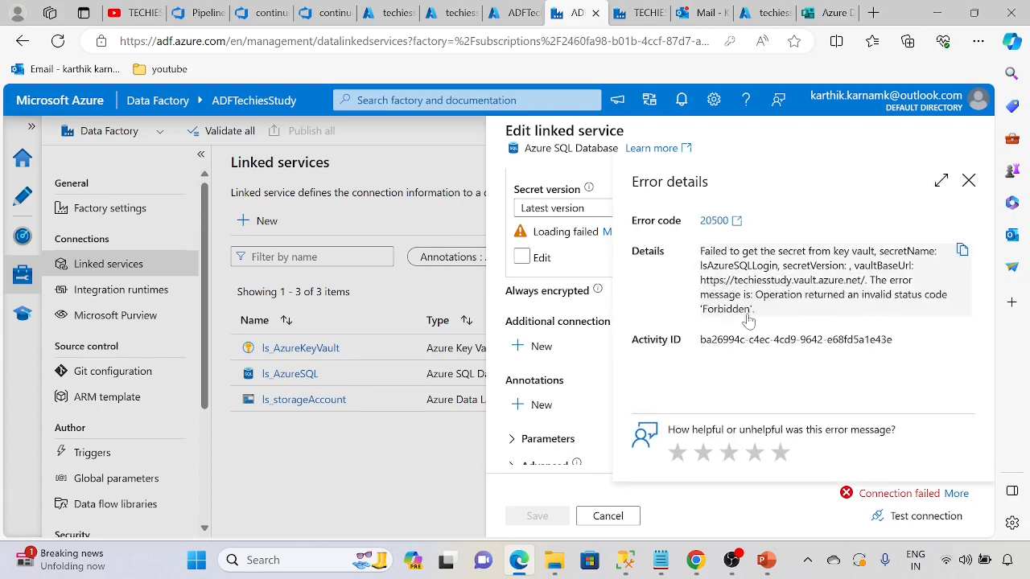
pyautogui.click(969, 183)
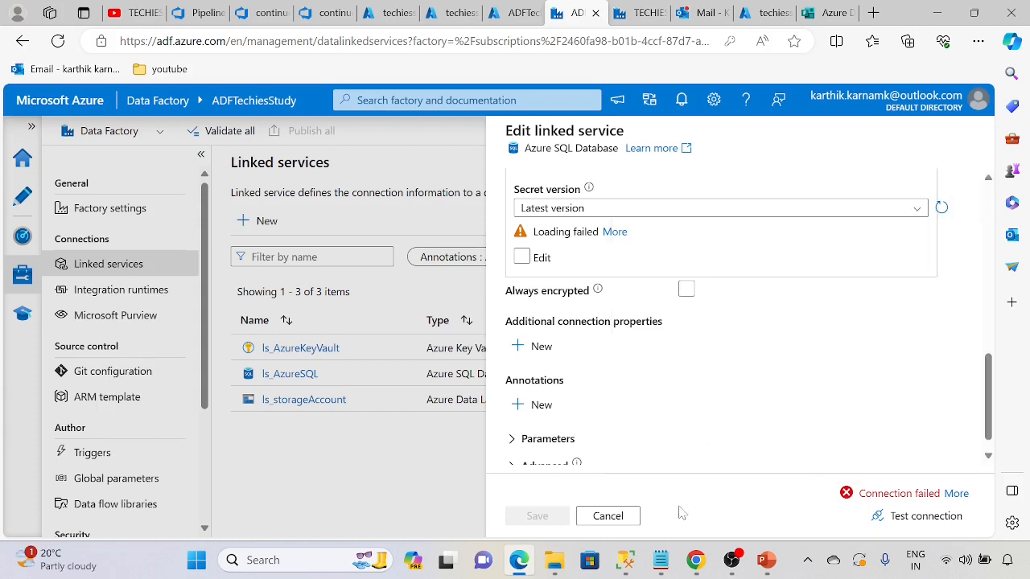
pyautogui.click(631, 517)
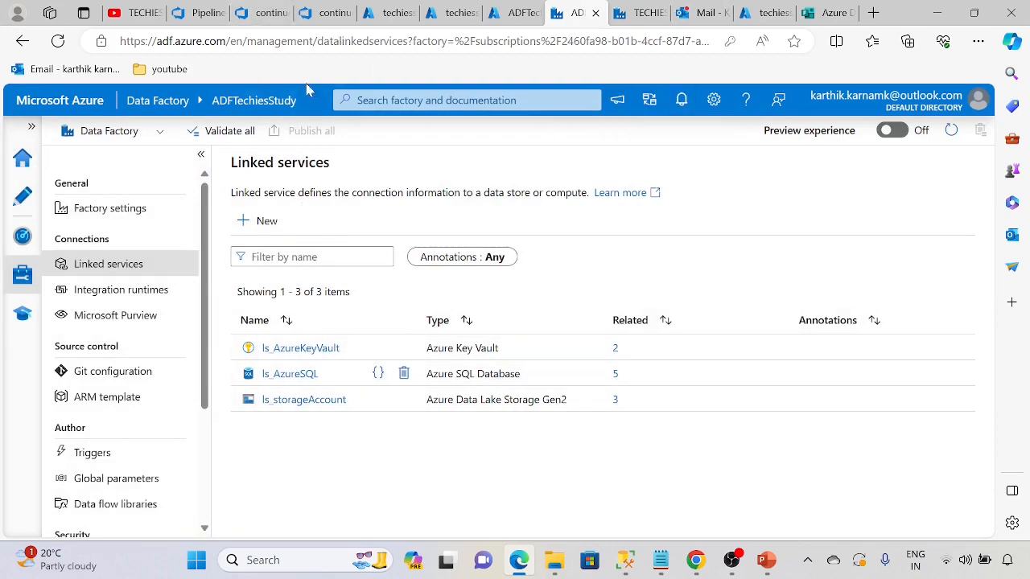
# - Switch to the techiesstudy key vault and examine its role assignments for data factories with Key Vault access
pyautogui.click(453, 12)
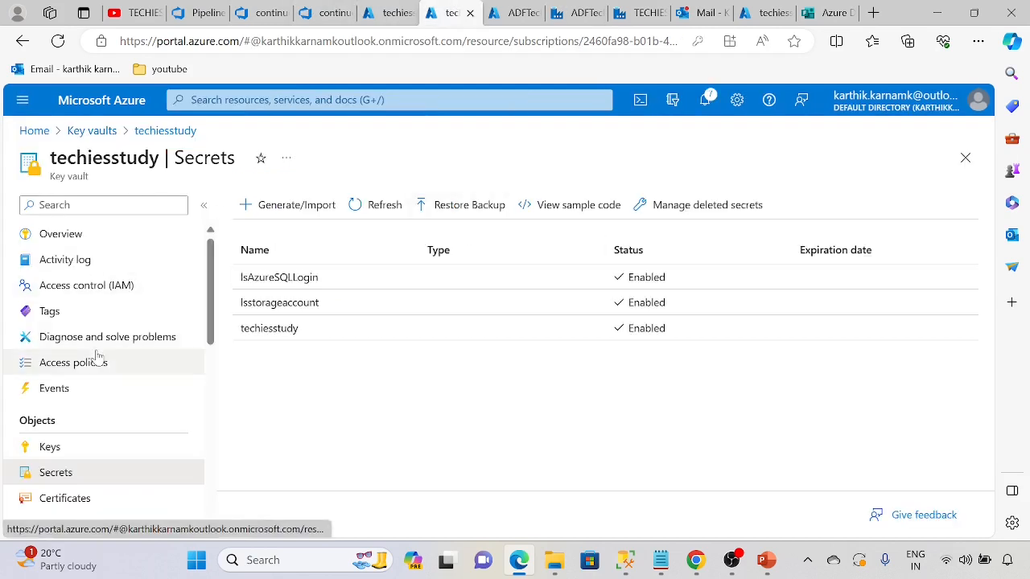
pyautogui.click(90, 287)
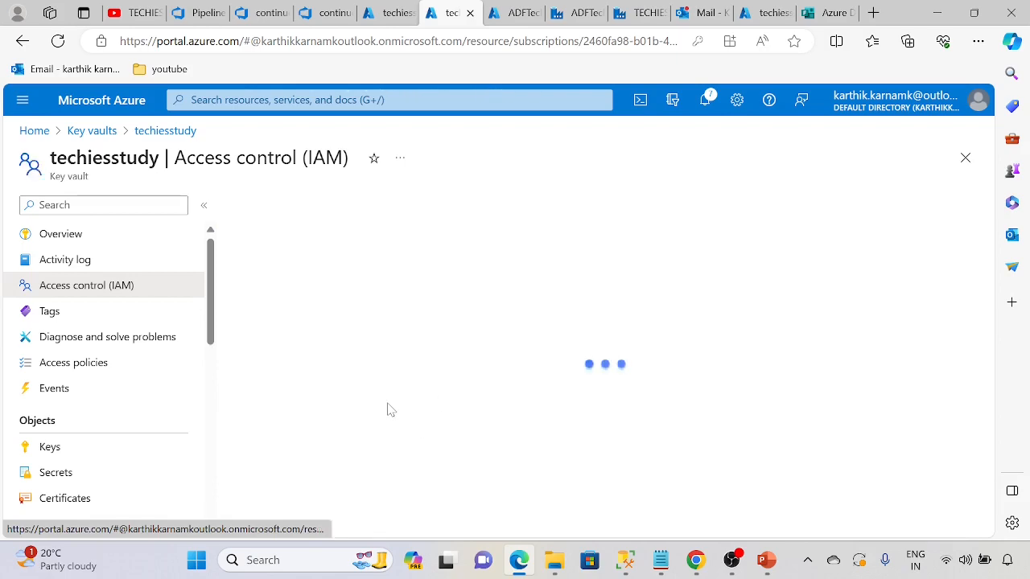
pyautogui.scroll(-3, 393, 405)
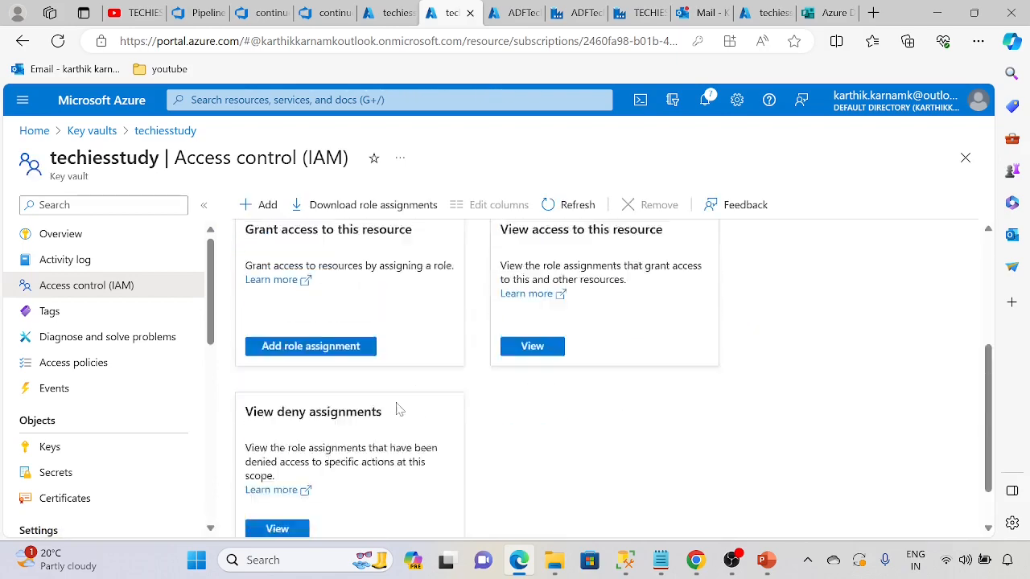
pyautogui.scroll(3, 346, 254)
pyautogui.click(365, 247)
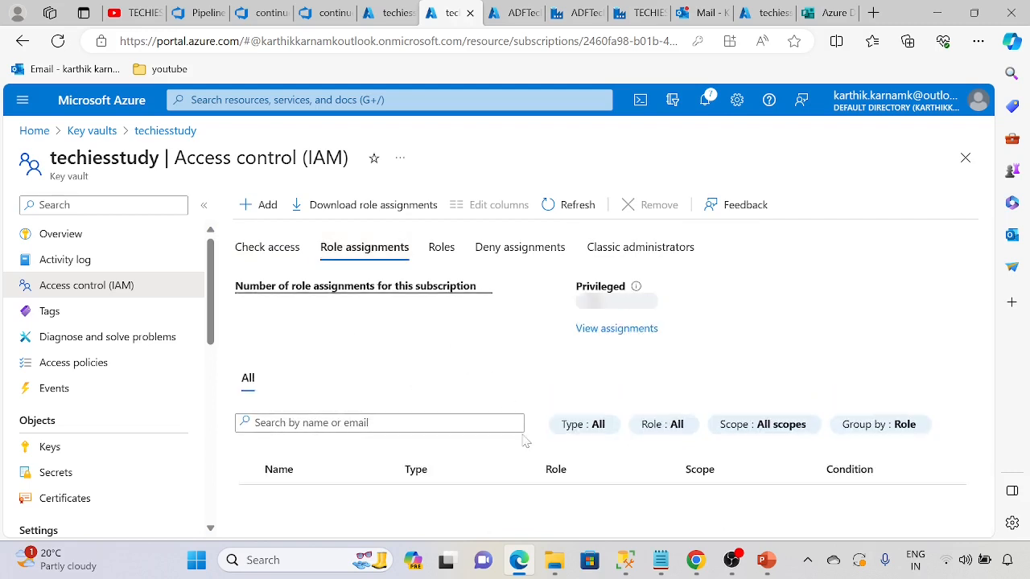
pyautogui.scroll(-2, 524, 424)
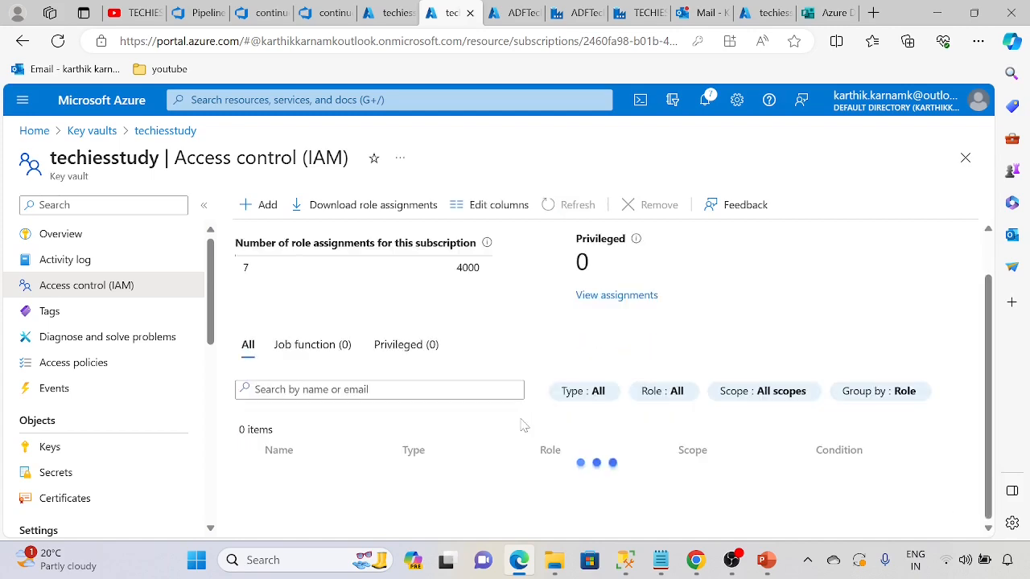
pyautogui.scroll(-3, 497, 476)
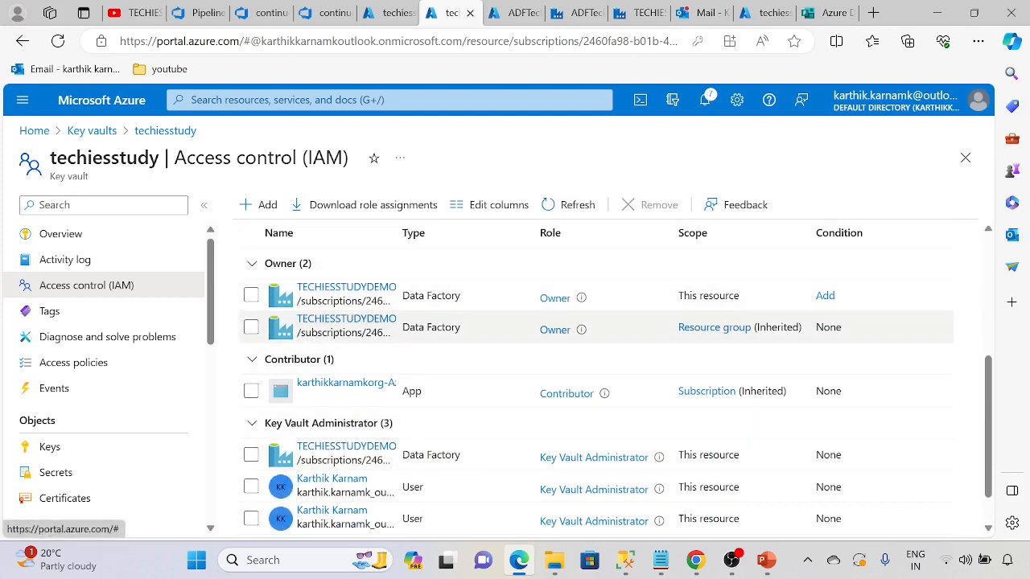
pyautogui.scroll(-1, 393, 509)
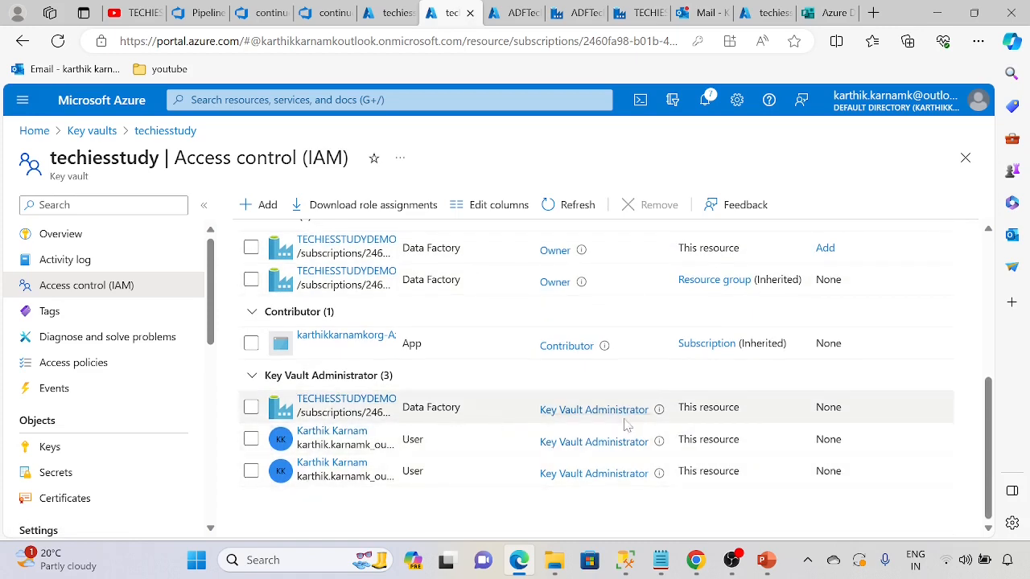
pyautogui.scroll(4, 564, 370)
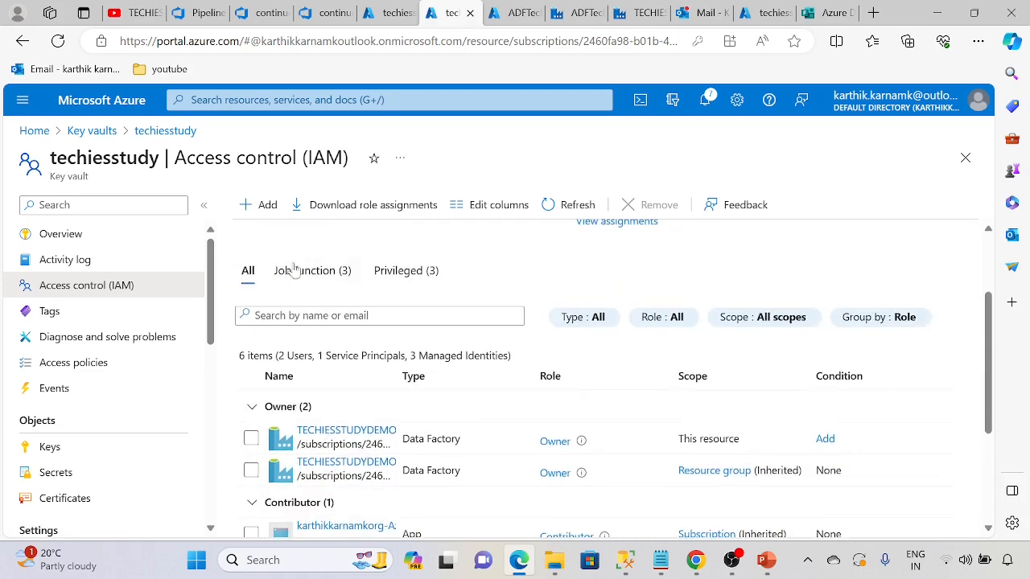
# - Start a new role assignment on the techiesstudy key vault with the Key Vault Administrator role
pyautogui.click(262, 206)
pyautogui.click(290, 234)
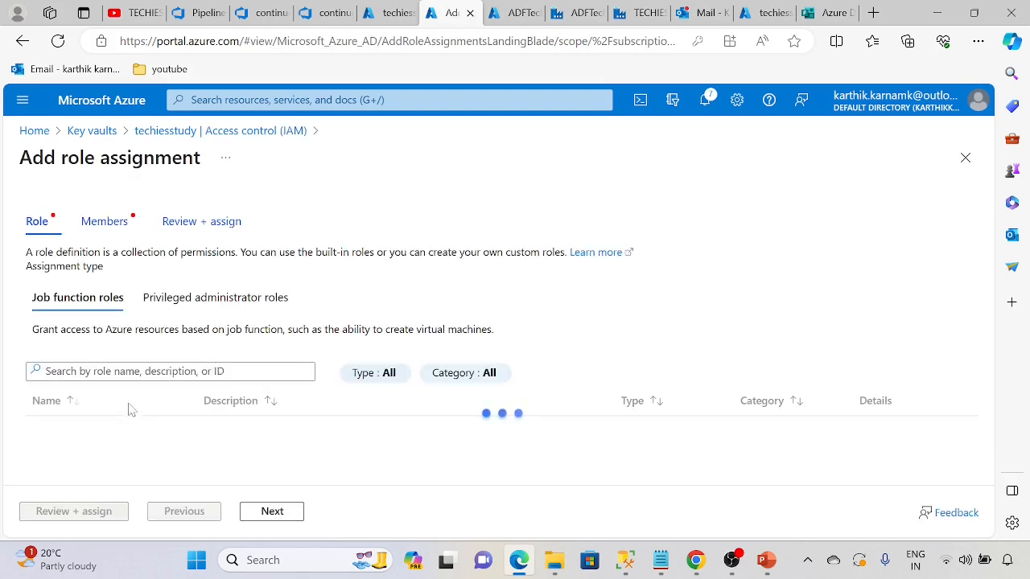
pyautogui.scroll(-5, 129, 422)
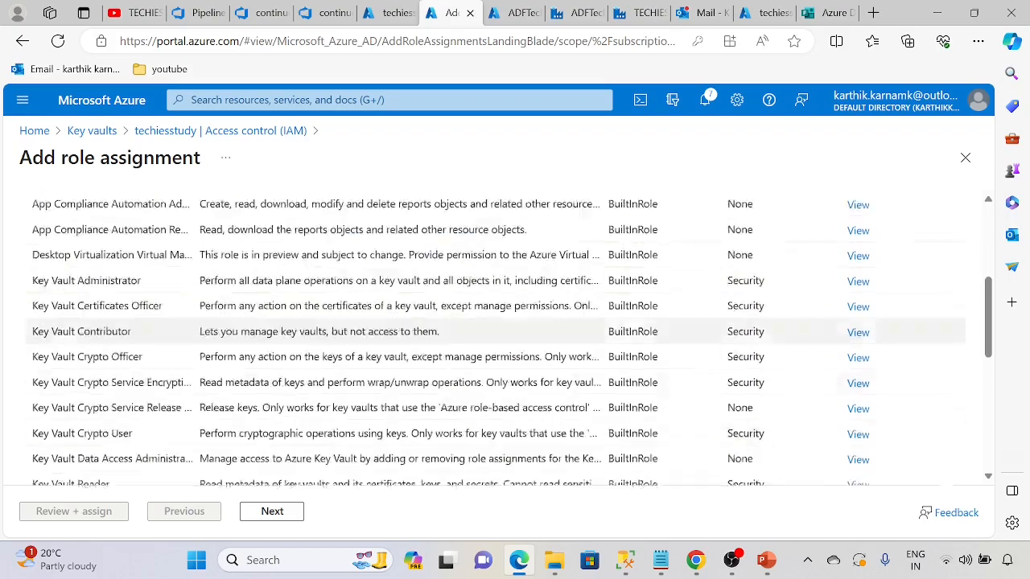
pyautogui.scroll(-3, 110, 440)
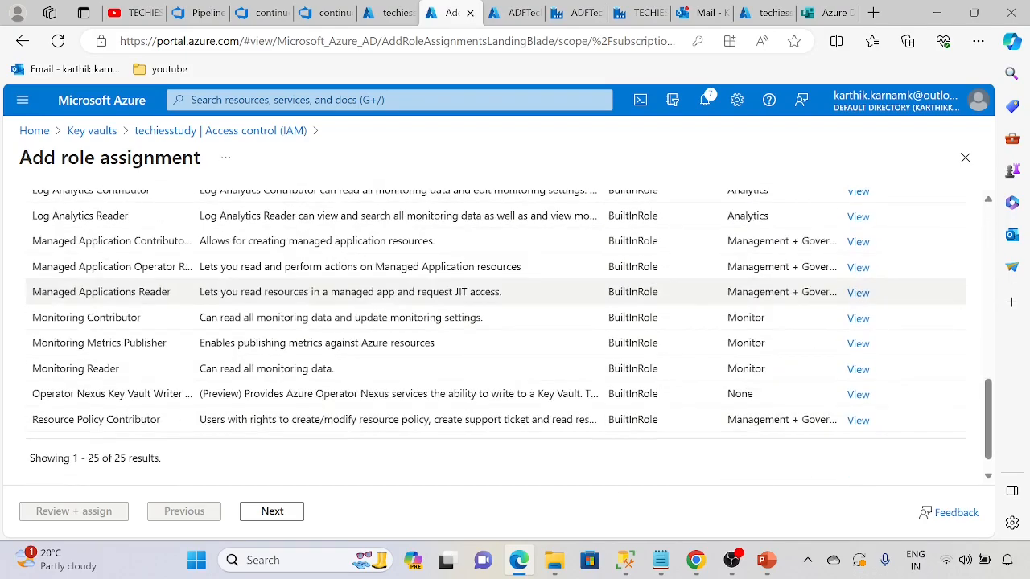
pyautogui.scroll(4, 110, 436)
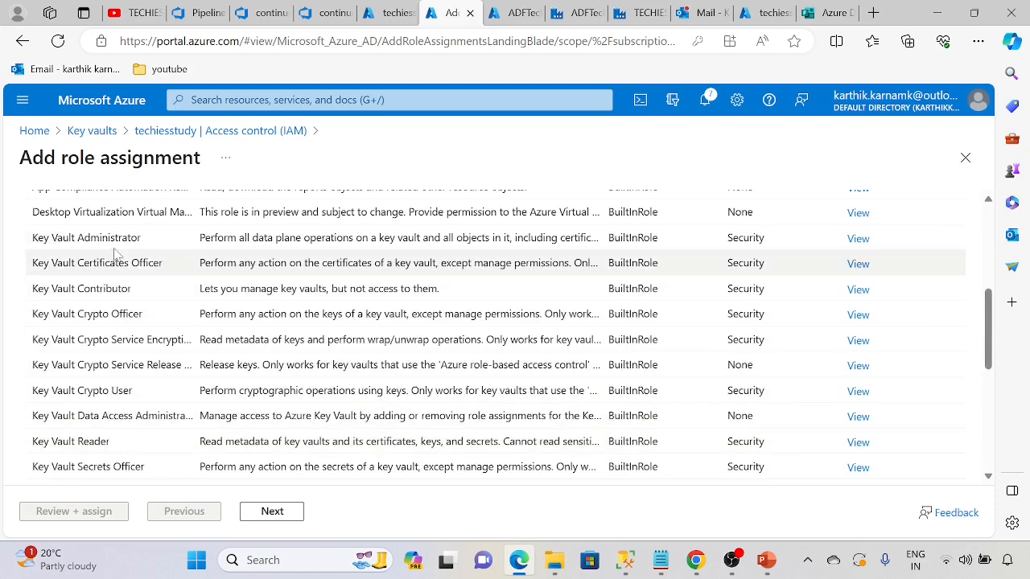
pyautogui.click(271, 513)
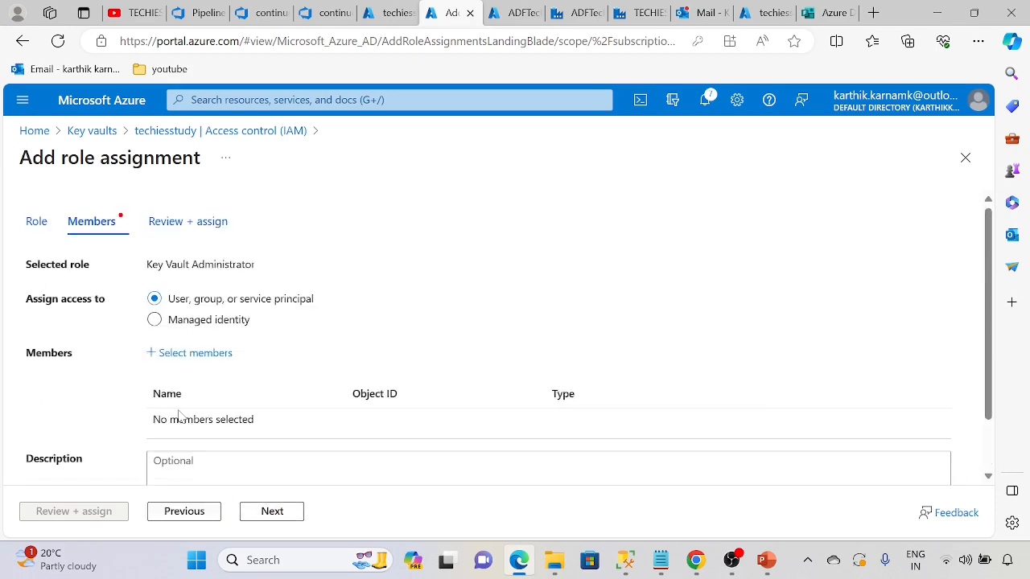
# - Assign access to a managed identity and select the ADFTechiesStudy Data factory (V2) identity as the member
pyautogui.scroll(-1, 112, 427)
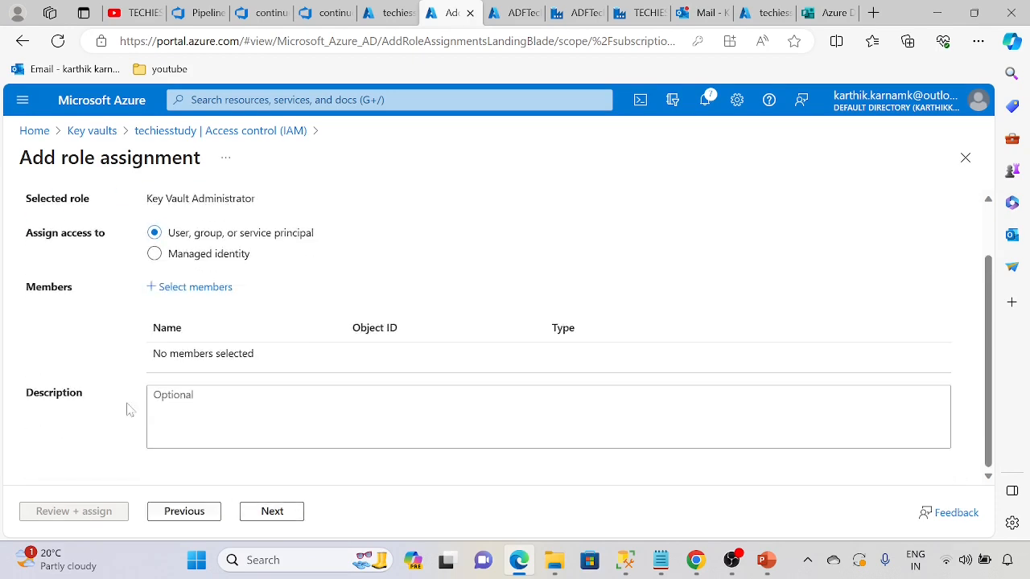
pyautogui.click(202, 256)
pyautogui.click(197, 288)
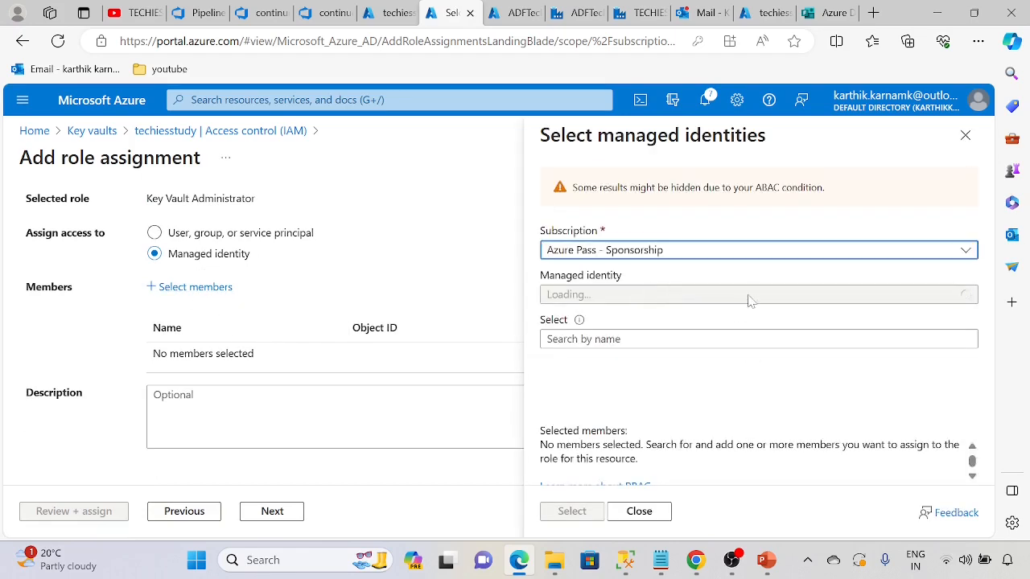
pyautogui.click(748, 296)
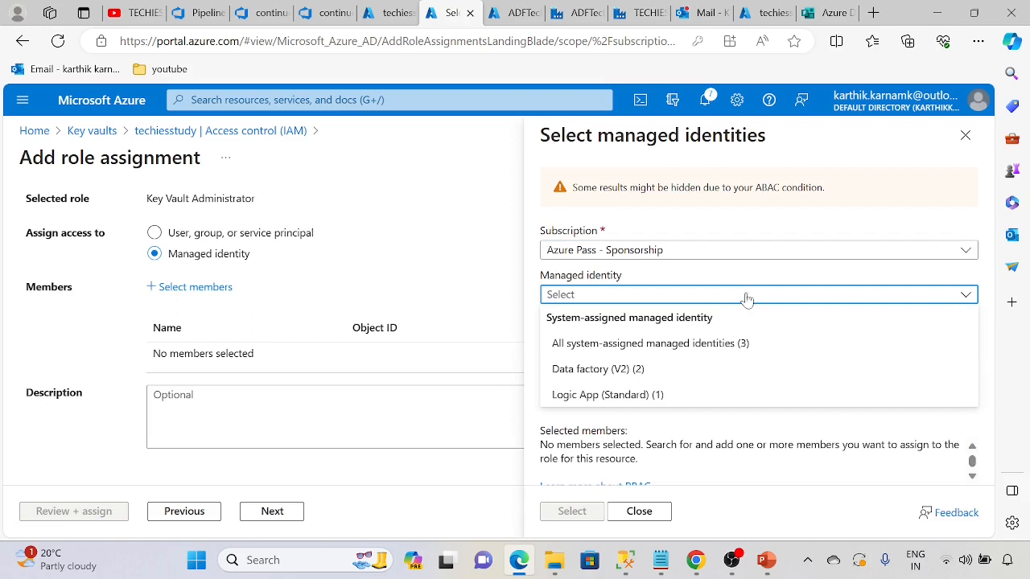
pyautogui.click(652, 371)
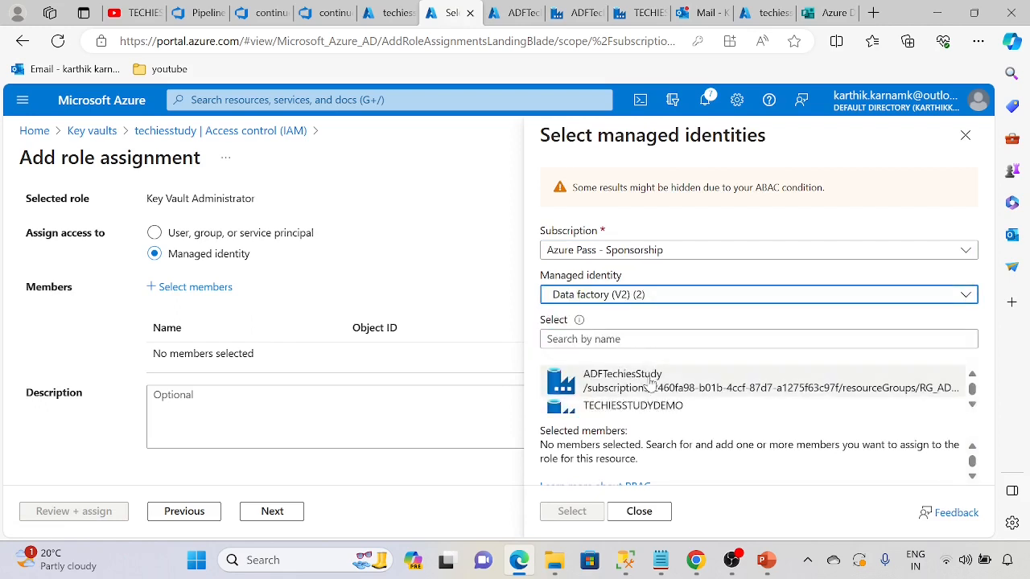
pyautogui.click(648, 378)
pyautogui.click(576, 510)
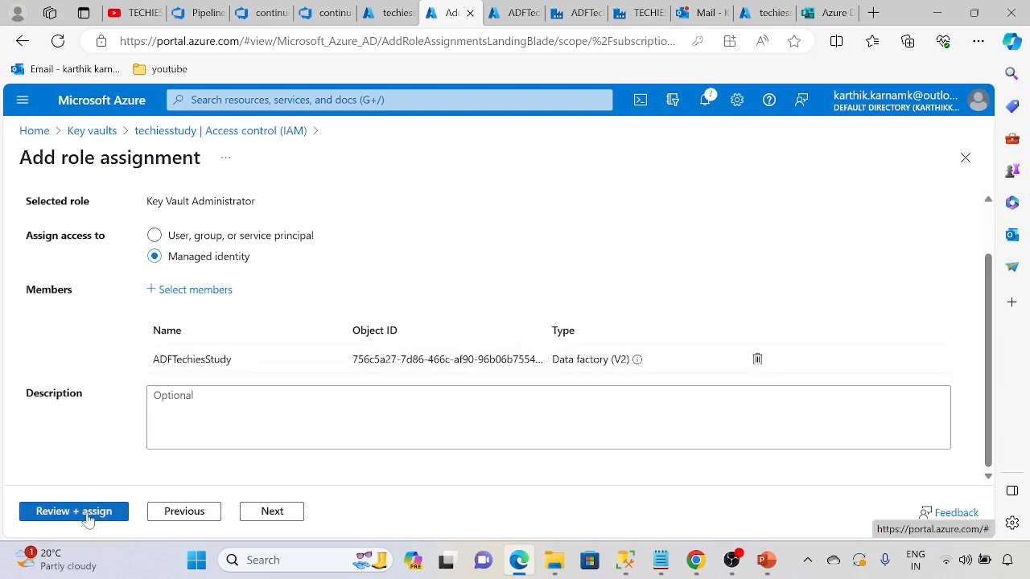
# - Review and submit the Key Vault Administrator assignment for ADFTechiesStudy, and dismiss the notification
pyautogui.click(89, 515)
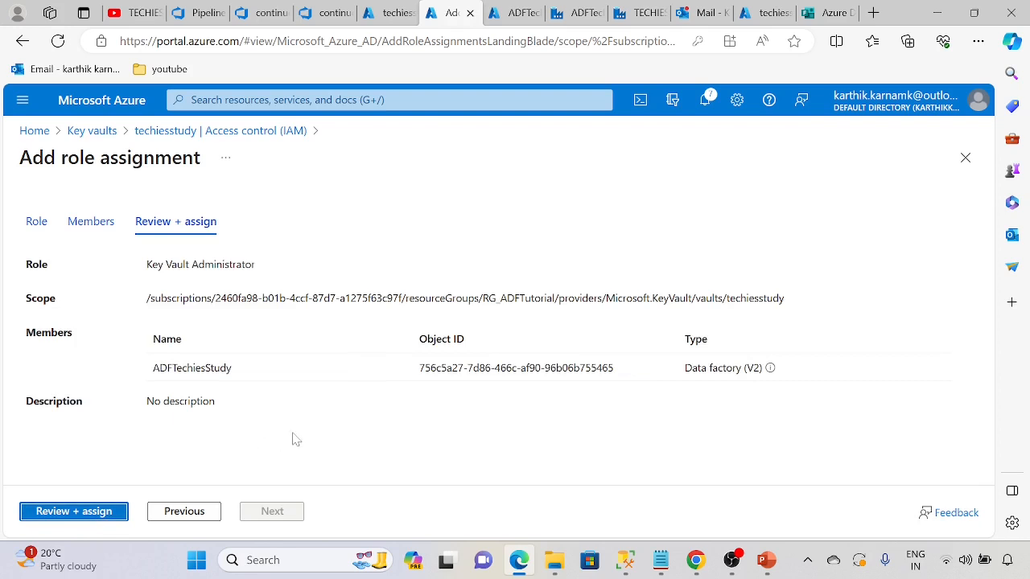
pyautogui.click(107, 512)
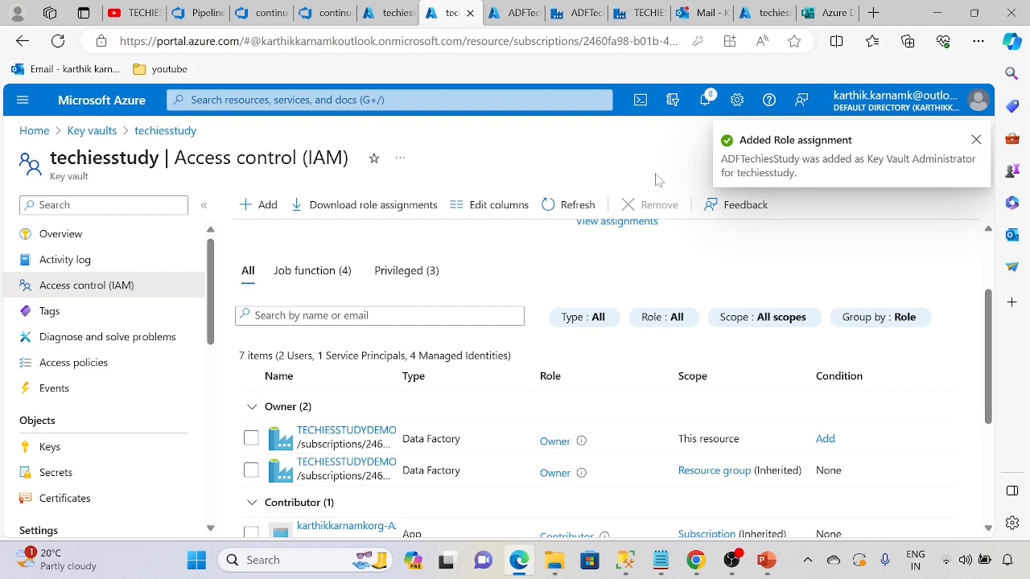
pyautogui.click(973, 141)
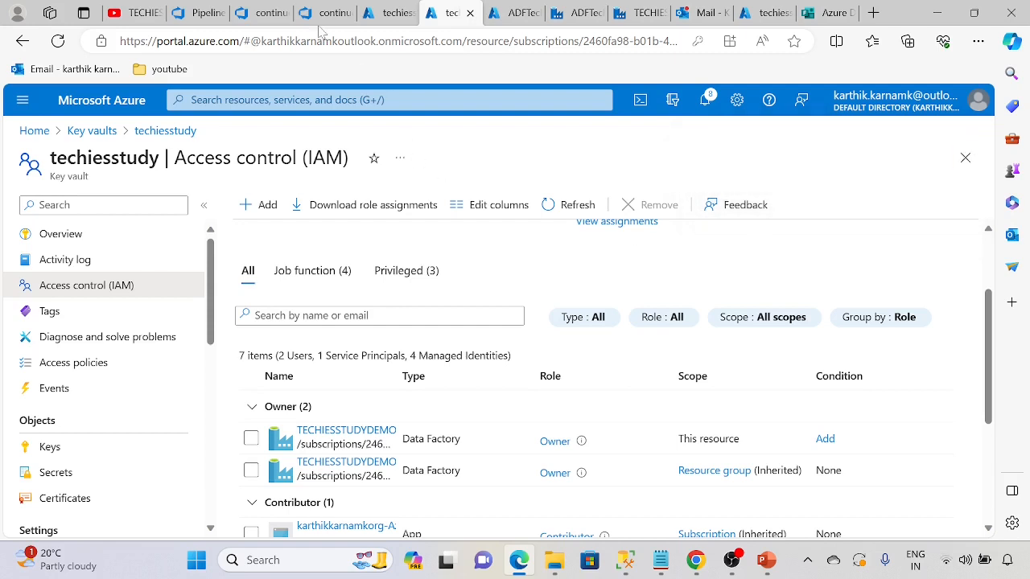
# - Return to the ADFTechiesStudy linked services, reopen ls_AzureSQL, and test its connection again
pyautogui.click(512, 14)
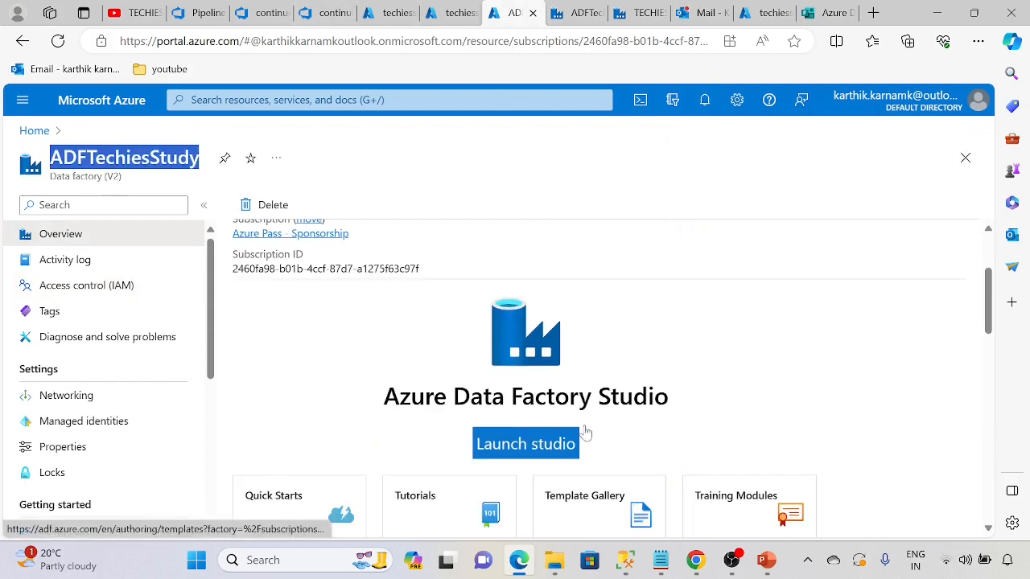
pyautogui.click(577, 13)
pyautogui.click(291, 374)
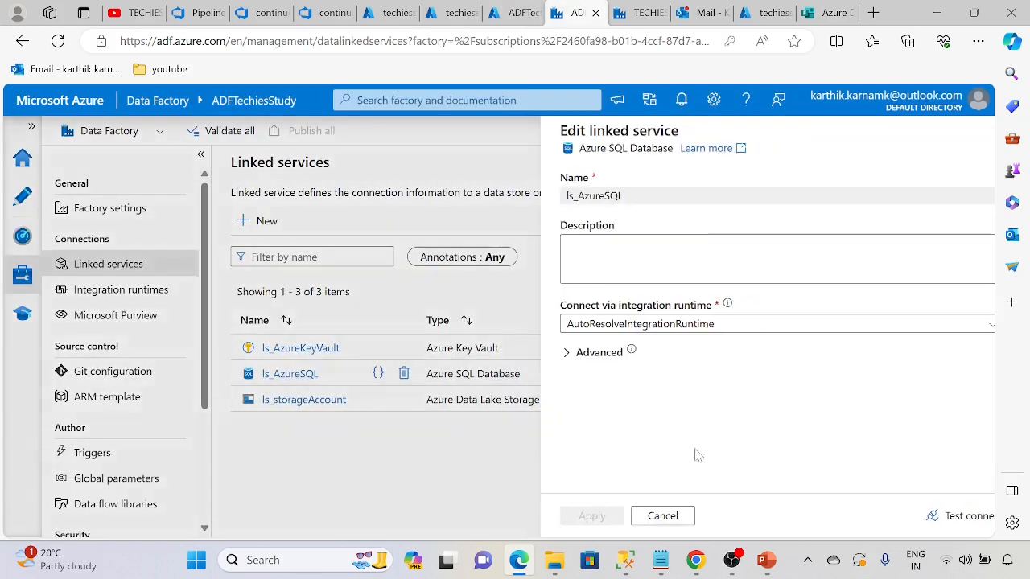
pyautogui.click(965, 517)
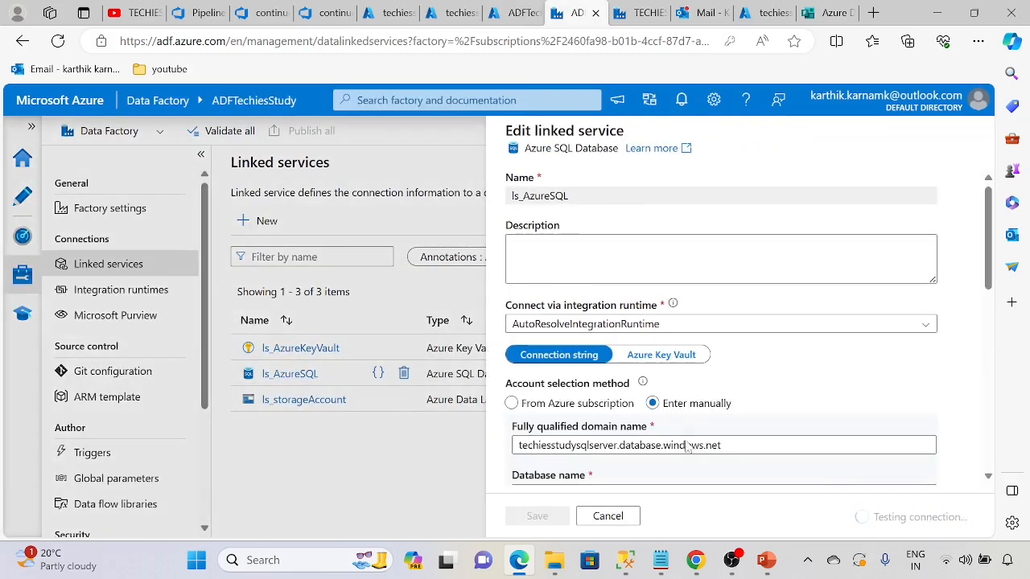
# - Review the Key Vault secret settings and connection test of ls_AzureSQL, and close the linked service without saving
pyautogui.scroll(-4, 689, 446)
pyautogui.scroll(-2, 757, 456)
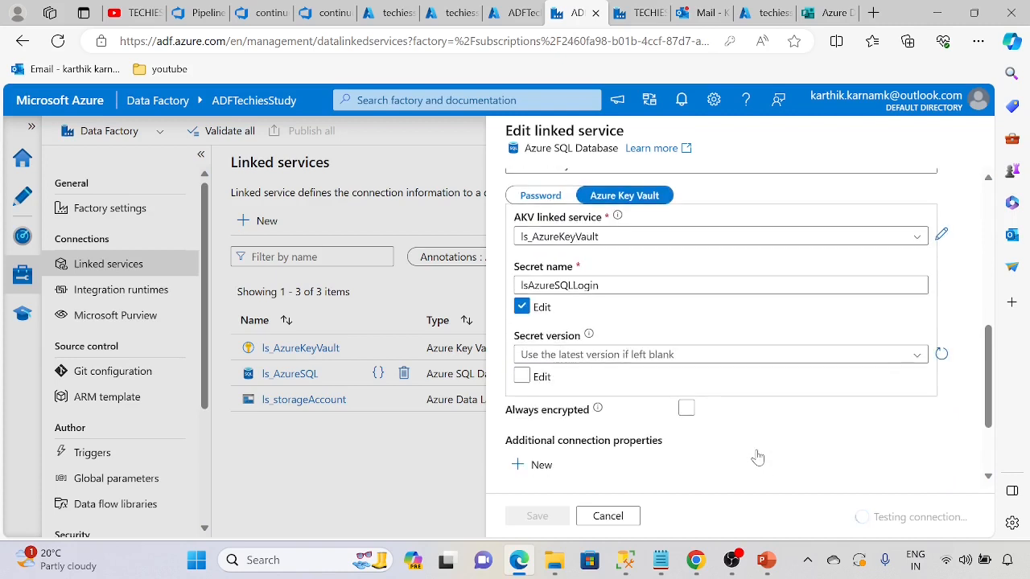
pyautogui.scroll(-2, 777, 465)
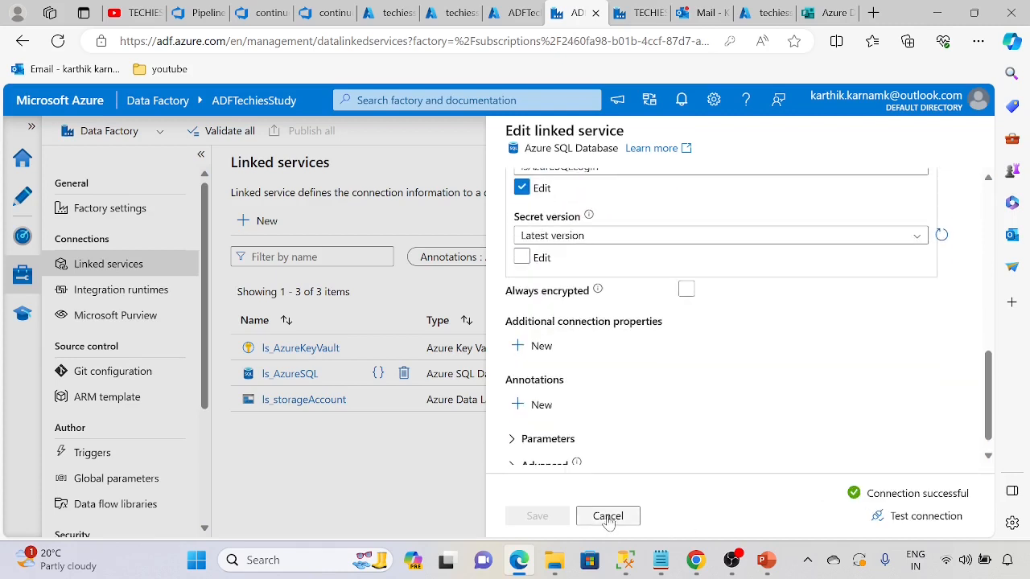
pyautogui.click(608, 519)
# - Open the ls_storageAccount linked service, review its Key Vault secret settings, test its connection, and close it without saving
pyautogui.click(273, 400)
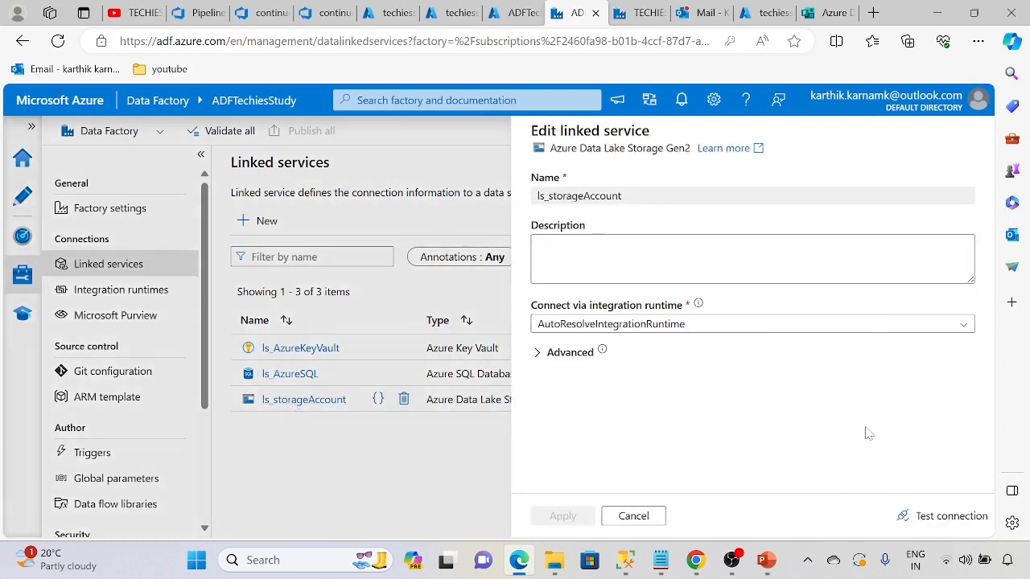
pyautogui.scroll(-3, 724, 386)
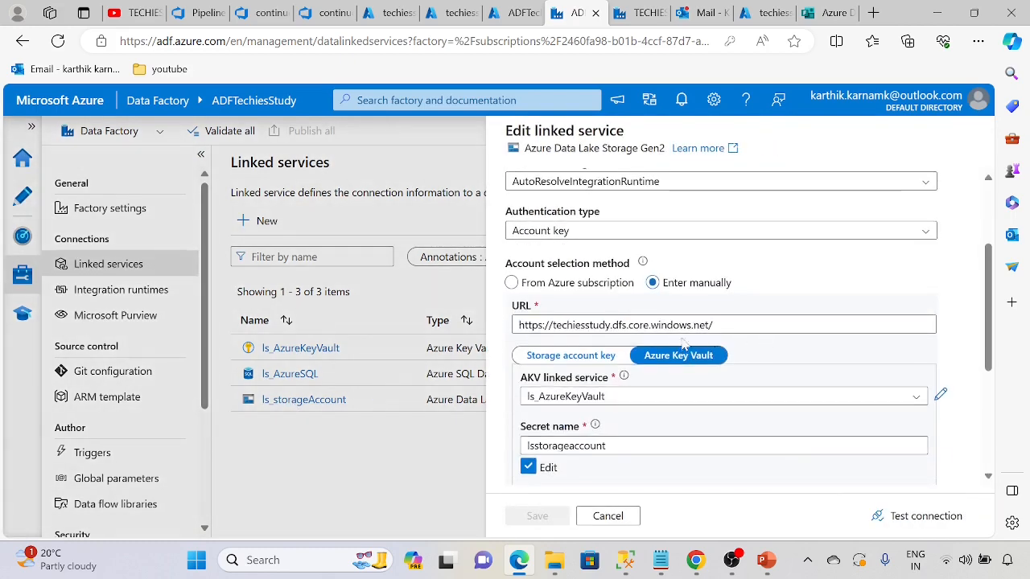
pyautogui.scroll(-3, 675, 430)
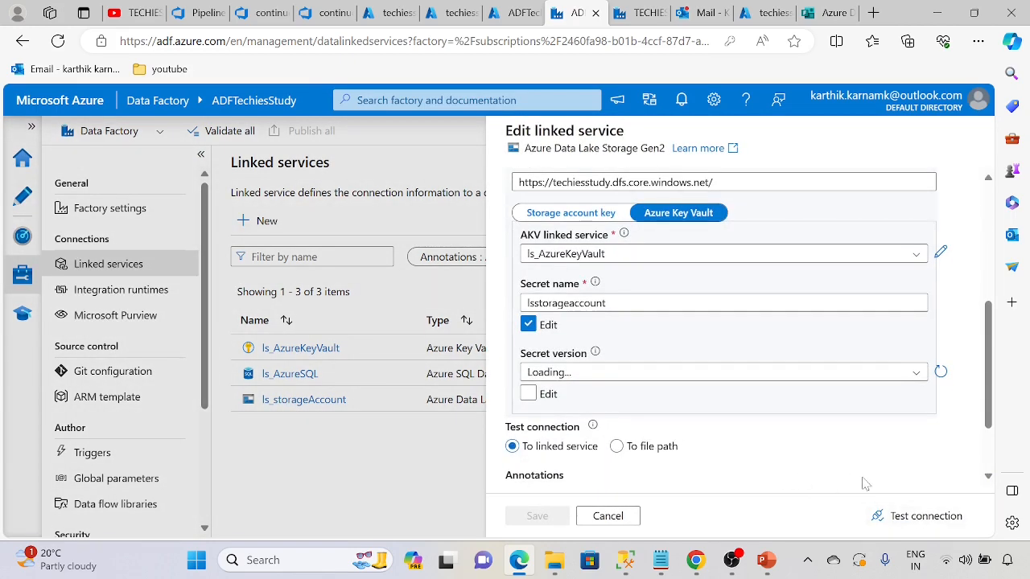
pyautogui.scroll(-1, 865, 483)
pyautogui.click(879, 517)
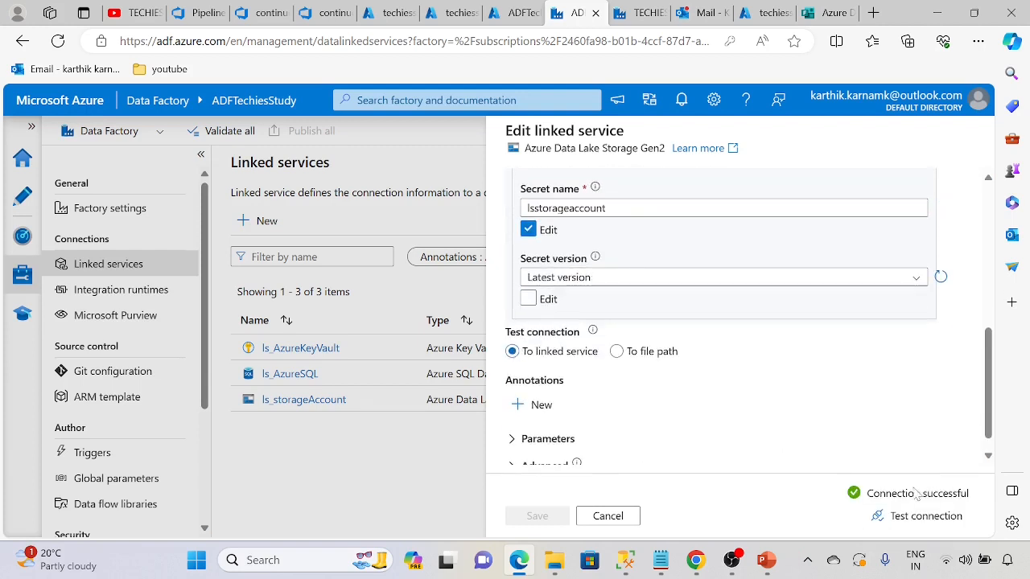
pyautogui.click(623, 516)
# - Open the ls_AzureKeyVault linked service, test its connection to the linked service, and close it without saving
pyautogui.click(316, 351)
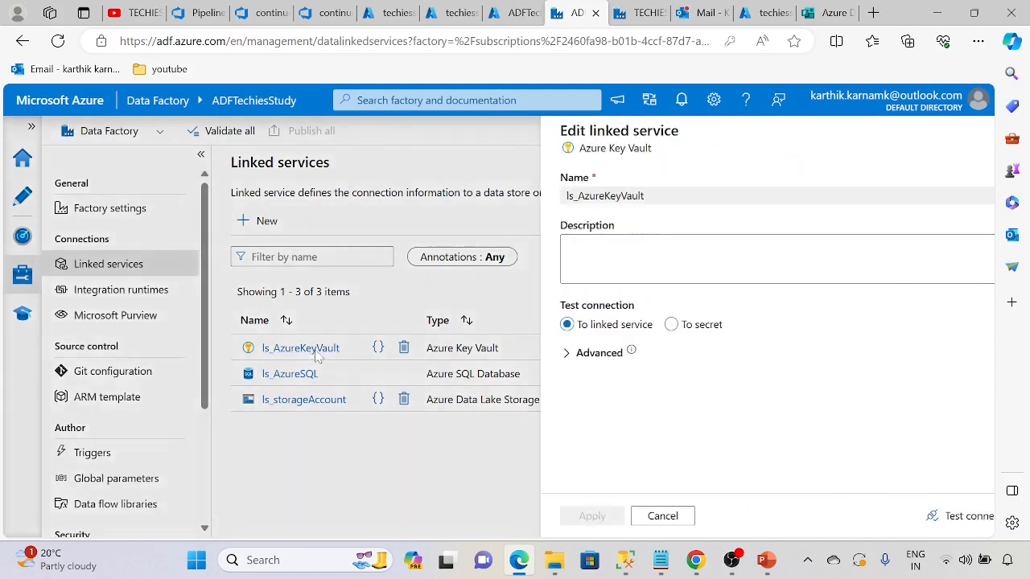
pyautogui.click(927, 517)
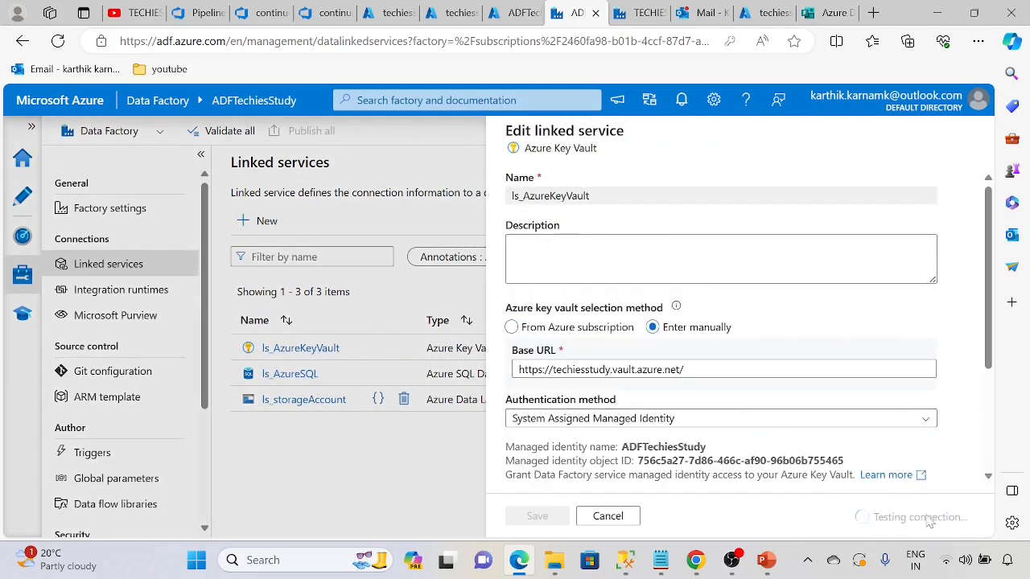
pyautogui.click(608, 515)
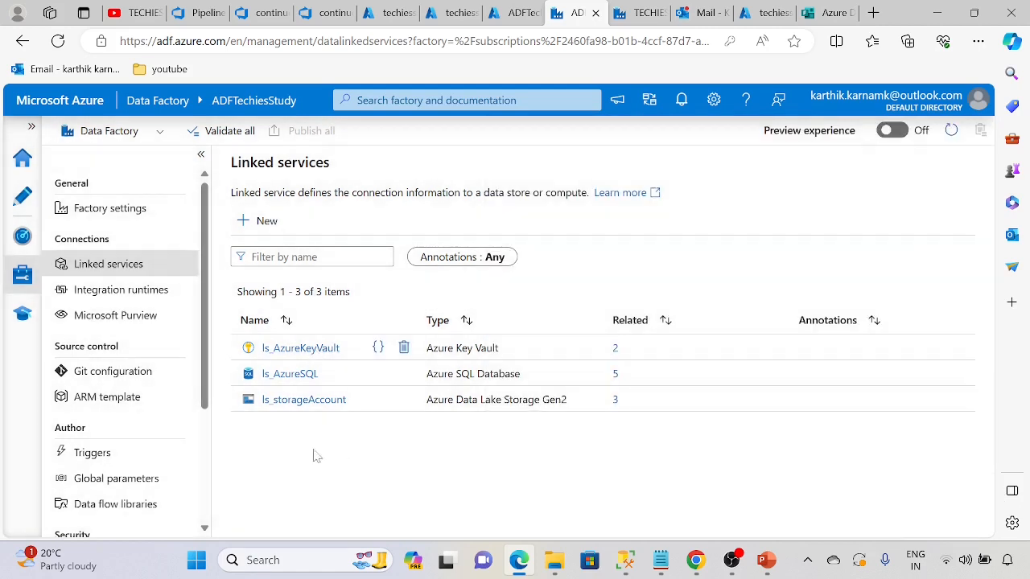
# - Expand the Data Factory main navigation to show its section names
pyautogui.click(31, 126)
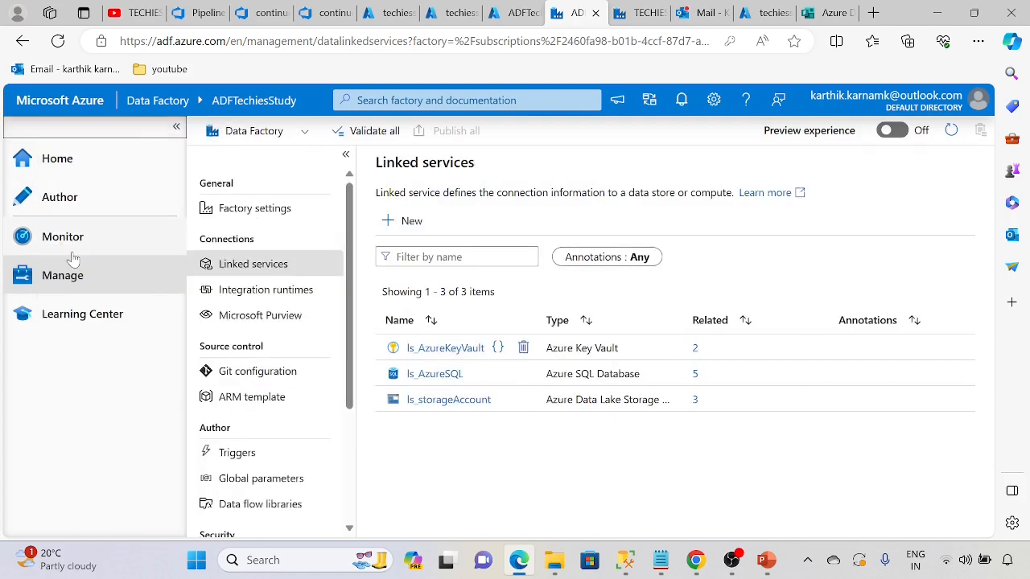